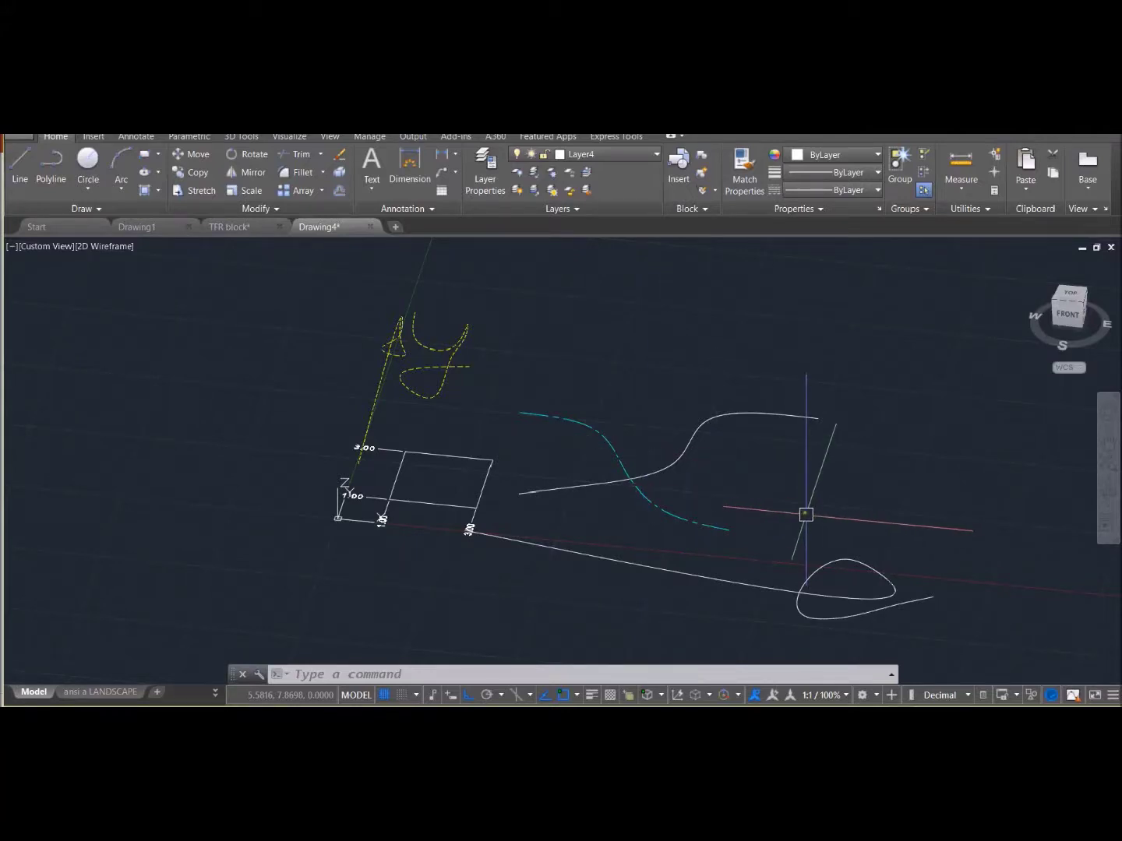
# - Orbit and zoom in on the origin square until its 1.00 and 3.00 dimensions read clearly
pyautogui.moveTo(806, 514)
pyautogui.keyDown('shift'); pyautogui.mouseDown(button='middle')
pyautogui.moveTo(819, 530)
pyautogui.moveTo(774, 501)
pyautogui.moveTo(782, 473)
pyautogui.moveTo(788, 499)
pyautogui.mouseUp(button='middle'); pyautogui.keyUp('shift')
pyautogui.scroll(5, 379, 512)
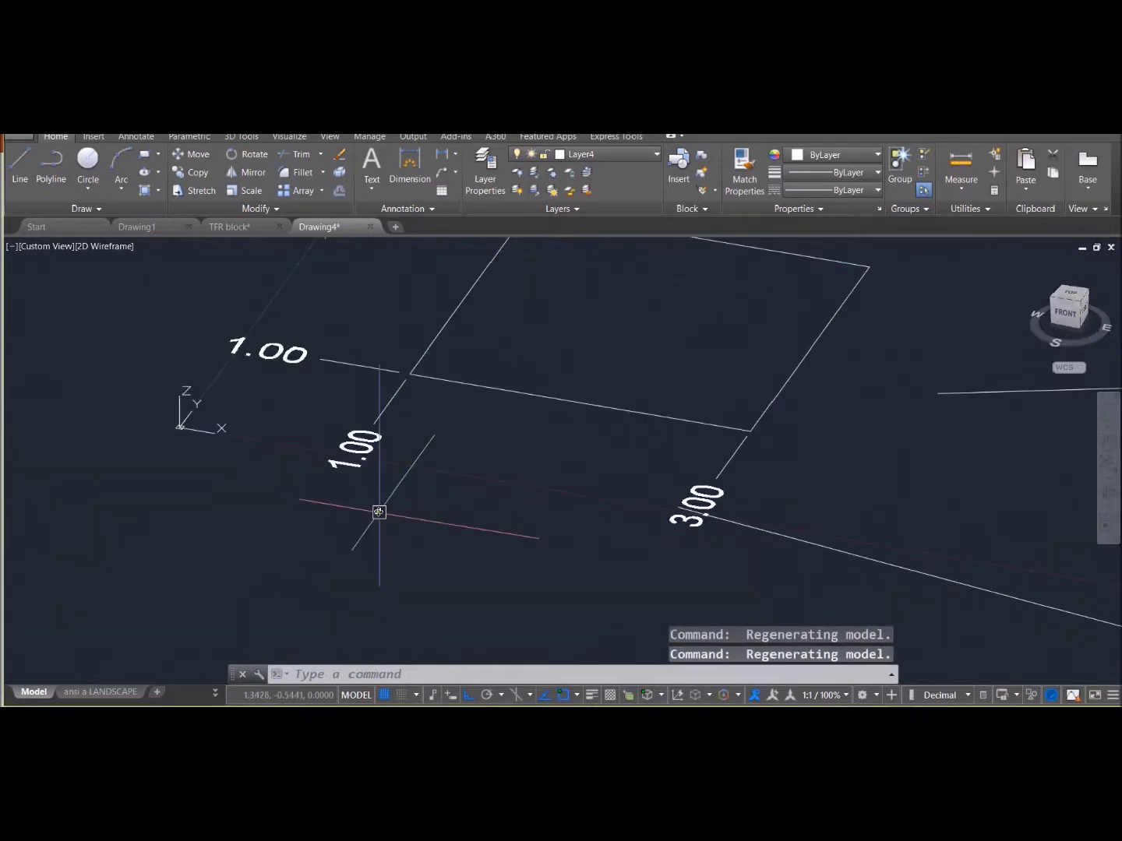
pyautogui.moveTo(379, 511)
pyautogui.keyDown('shift'); pyautogui.mouseDown(button='middle')
pyautogui.moveTo(349, 502)
pyautogui.moveTo(371, 521)
pyautogui.moveTo(346, 508)
pyautogui.moveTo(488, 518)
pyautogui.mouseUp(button='middle'); pyautogui.keyUp('shift')
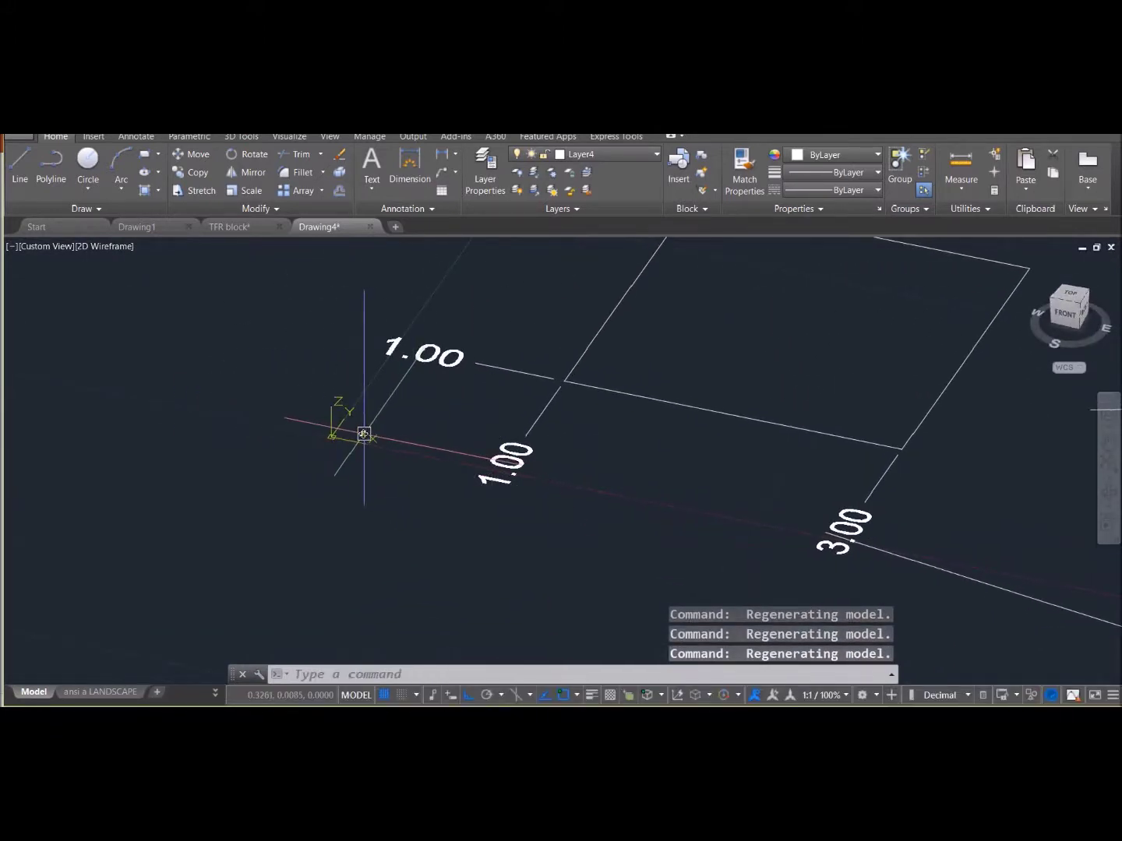
pyautogui.click(329, 137)
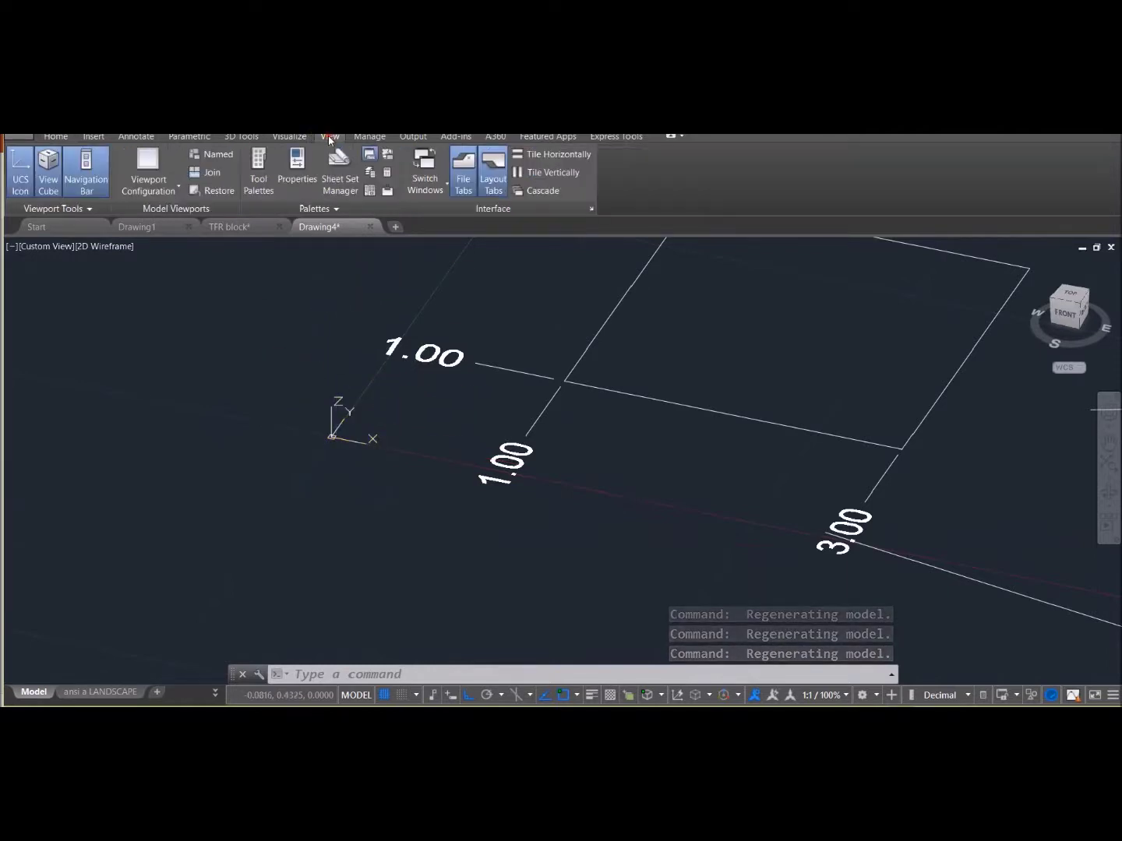
pyautogui.click(20, 178)
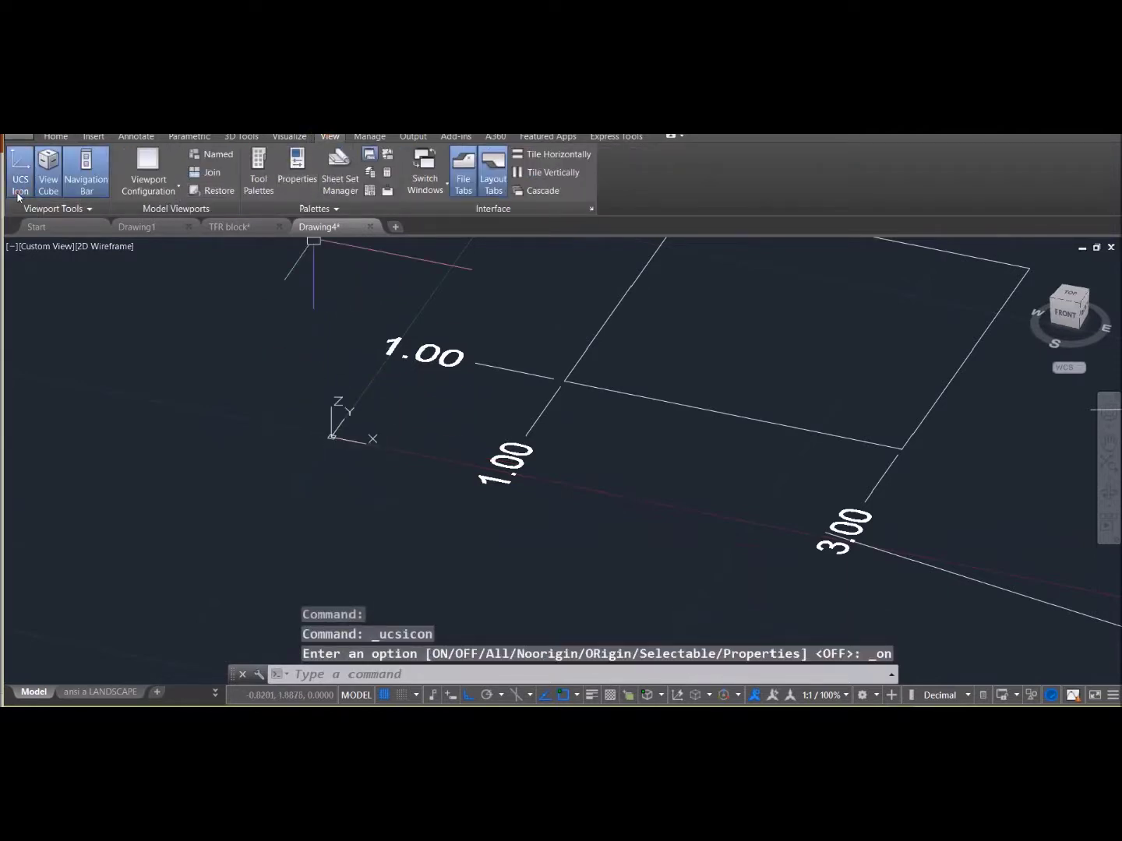
pyautogui.click(65, 138)
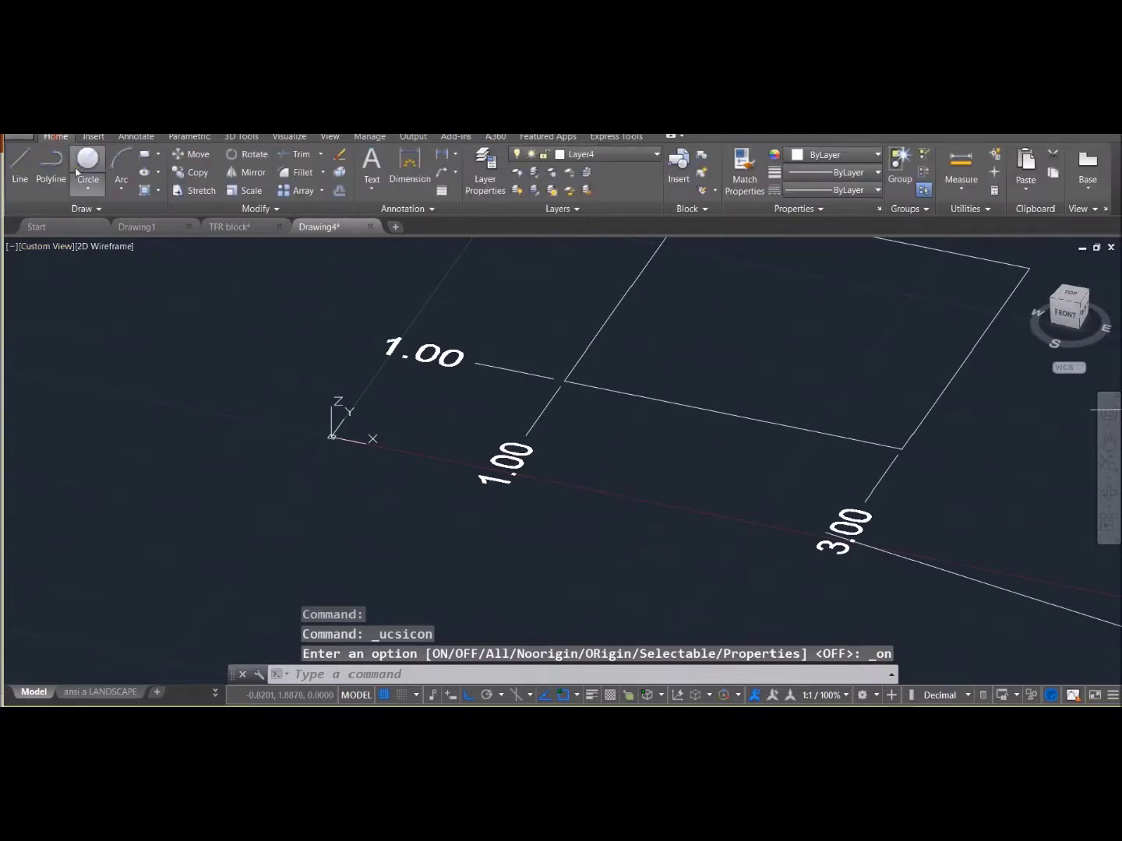
pyautogui.moveTo(614, 522)
pyautogui.keyDown('shift'); pyautogui.mouseDown(button='middle')
pyautogui.moveTo(635, 541)
pyautogui.moveTo(596, 536)
pyautogui.moveTo(621, 511)
pyautogui.moveTo(638, 458)
pyautogui.moveTo(626, 451)
pyautogui.moveTo(627, 476)
pyautogui.moveTo(609, 495)
pyautogui.moveTo(616, 515)
pyautogui.moveTo(592, 508)
pyautogui.mouseUp(button='middle'); pyautogui.keyUp('shift')
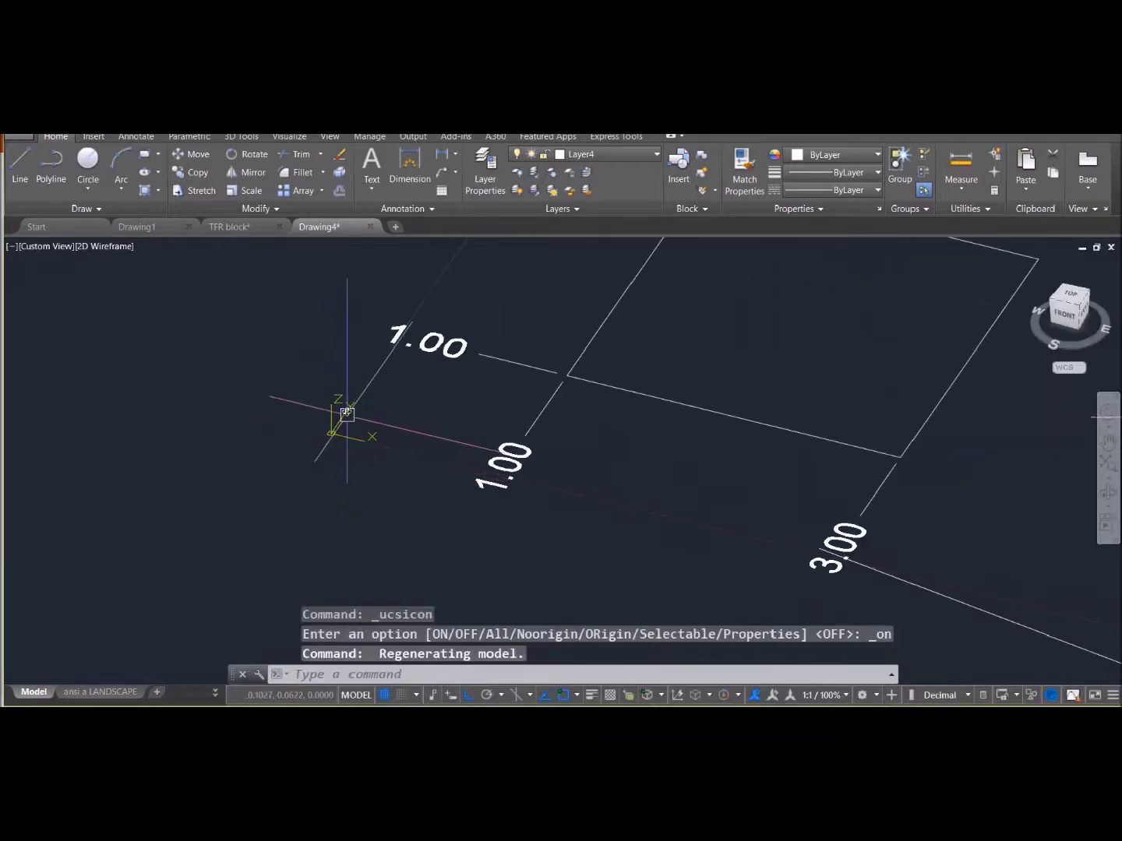
pyautogui.moveTo(692, 502)
pyautogui.keyDown('shift'); pyautogui.mouseDown(button='middle')
pyautogui.moveTo(616, 511)
pyautogui.moveTo(616, 531)
pyautogui.moveTo(671, 448)
pyautogui.moveTo(684, 508)
pyautogui.mouseUp(button='middle'); pyautogui.keyUp('shift')
pyautogui.scroll(2, 623, 473)
pyautogui.scroll(-3, 623, 472)
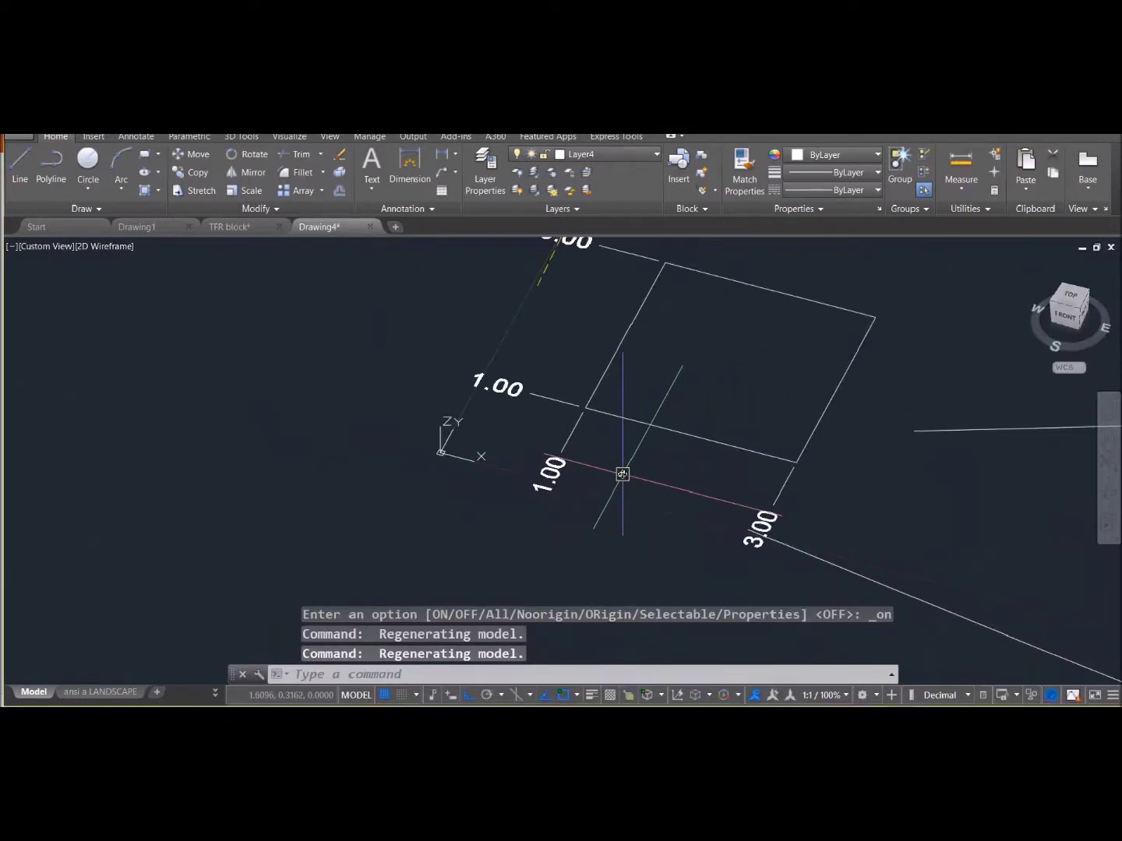
pyautogui.scroll(1, 635, 467)
pyautogui.moveTo(641, 473)
pyautogui.keyDown('shift'); pyautogui.mouseDown(button='middle')
pyautogui.moveTo(639, 494)
pyautogui.moveTo(596, 495)
pyautogui.moveTo(628, 506)
pyautogui.moveTo(628, 544)
pyautogui.moveTo(620, 506)
pyautogui.moveTo(646, 400)
pyautogui.moveTo(658, 431)
pyautogui.moveTo(633, 460)
pyautogui.mouseUp(button='middle'); pyautogui.keyUp('shift')
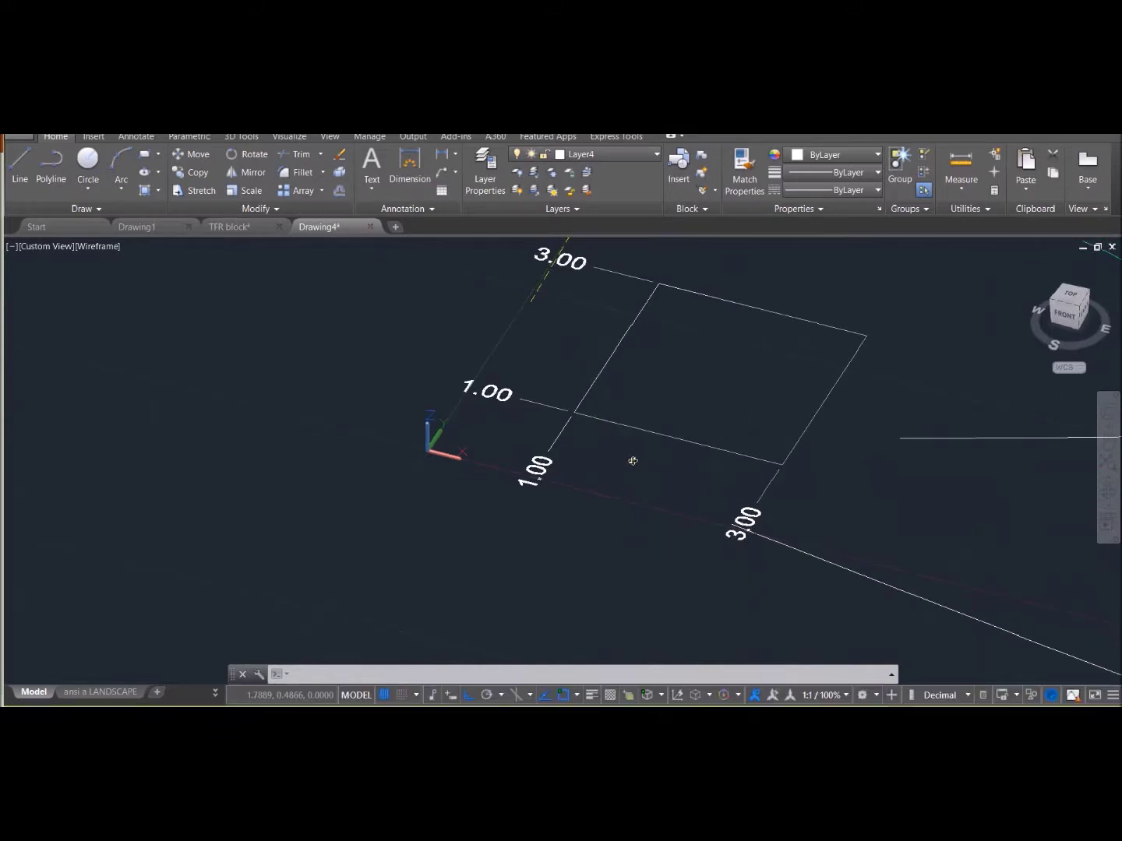
# - Turn on Dynamic Input and select the square outline
pyautogui.click(452, 695)
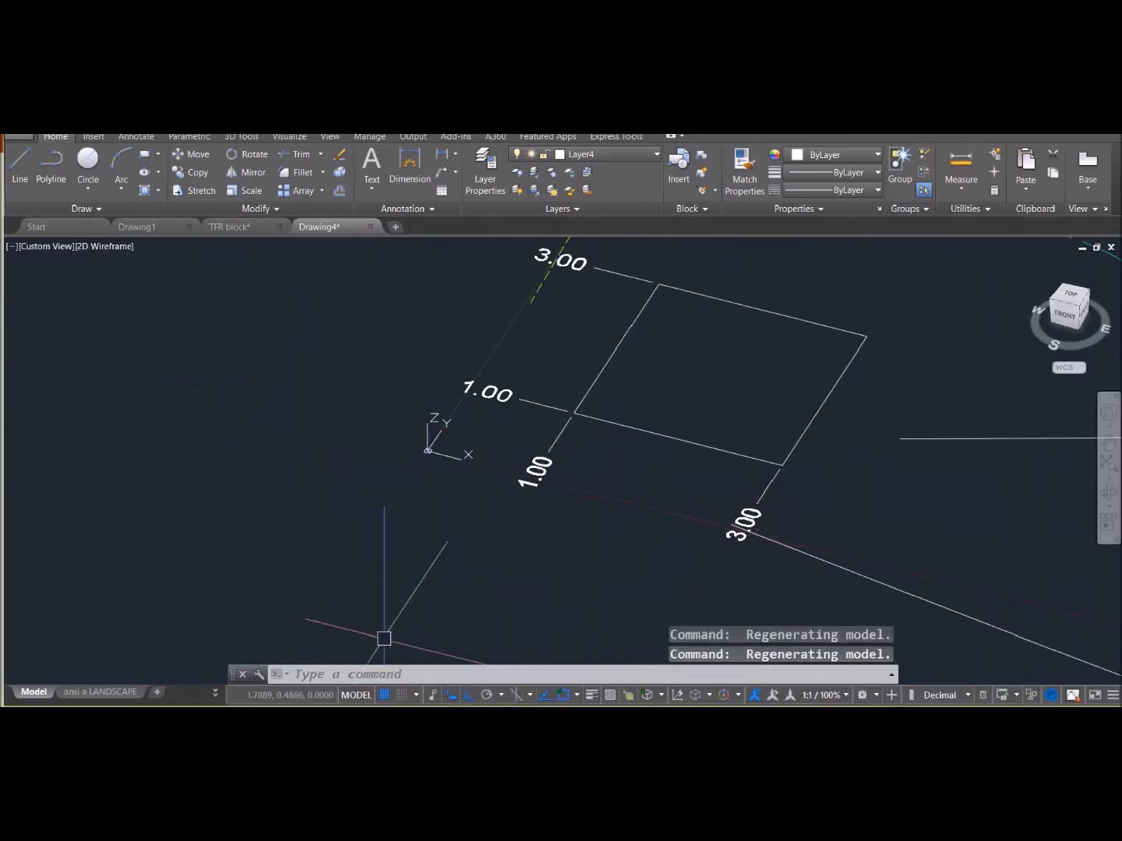
pyautogui.keyDown('shift'); pyautogui.moveTo(471, 537); pyautogui.dragTo(533, 573, button='middle'); pyautogui.keyUp('shift')
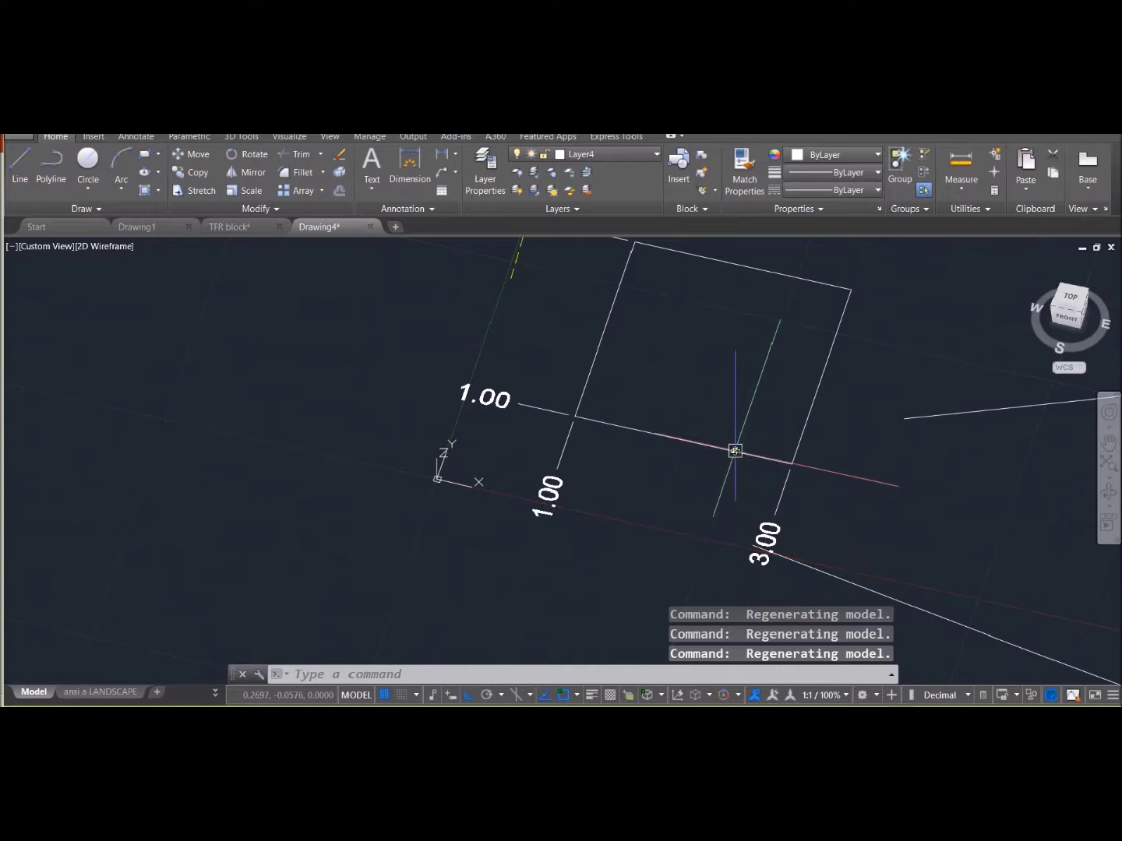
pyautogui.click(732, 453)
# - Orbit, pan and zoom out to show the square with the nearby freehand curves
pyautogui.keyDown('shift'); pyautogui.moveTo(701, 502); pyautogui.dragTo(597, 461, button='middle'); pyautogui.keyUp('shift')
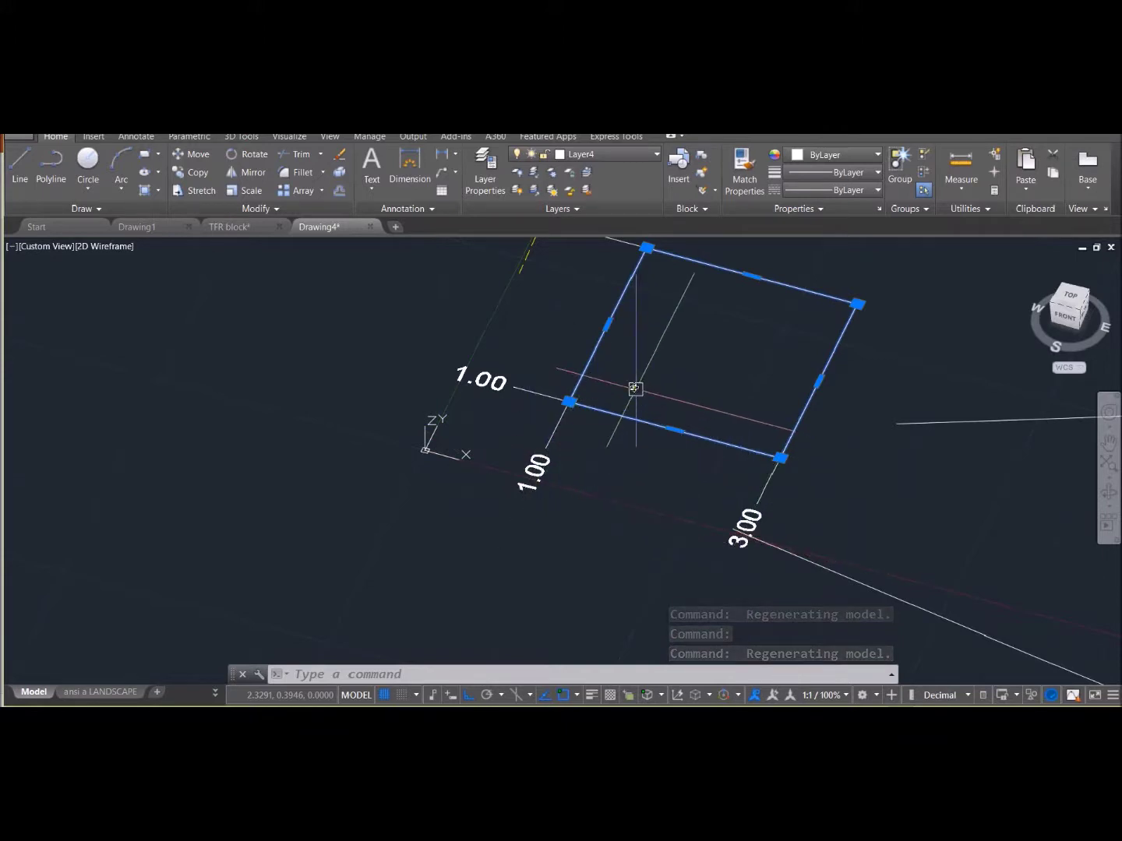
pyautogui.keyDown('shift'); pyautogui.moveTo(645, 376); pyautogui.dragTo(502, 338, button='middle'); pyautogui.keyUp('shift')
pyautogui.scroll(2, 783, 401)
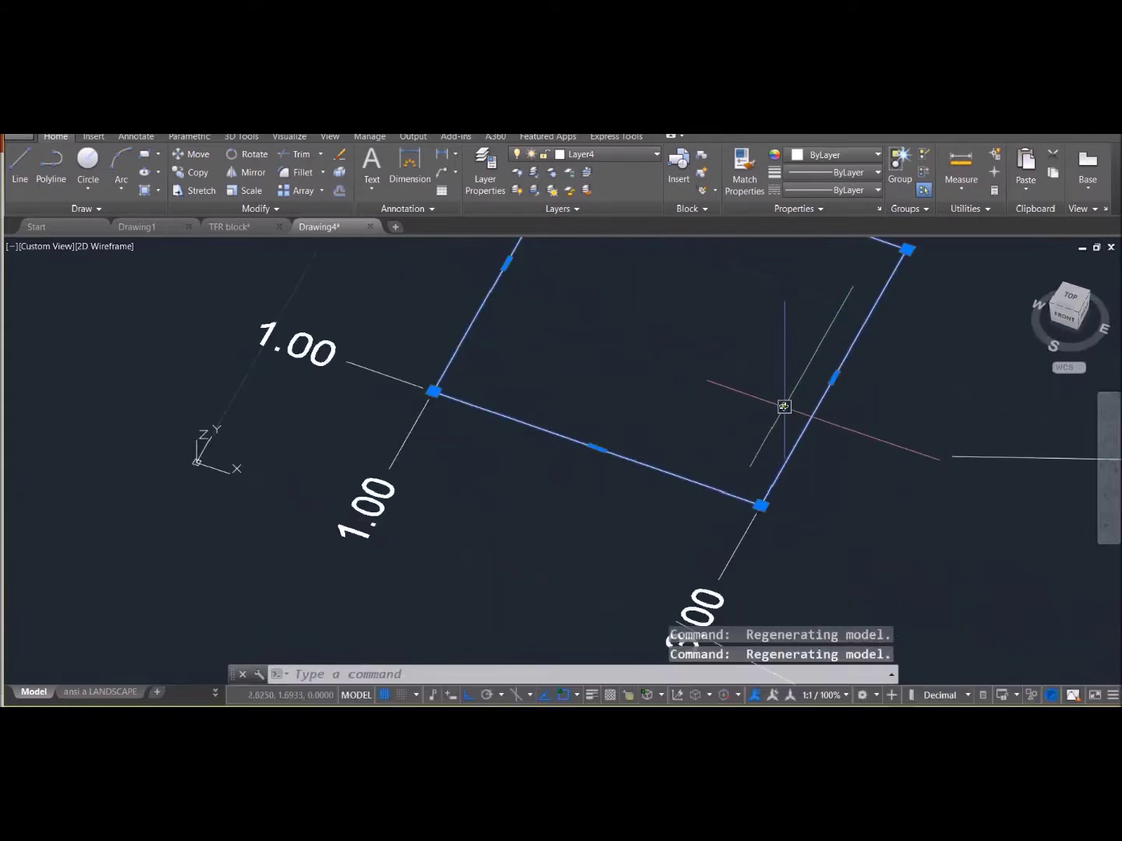
pyautogui.scroll(-5, 782, 407)
pyautogui.moveTo(839, 371); pyautogui.dragTo(731, 494, button='middle')
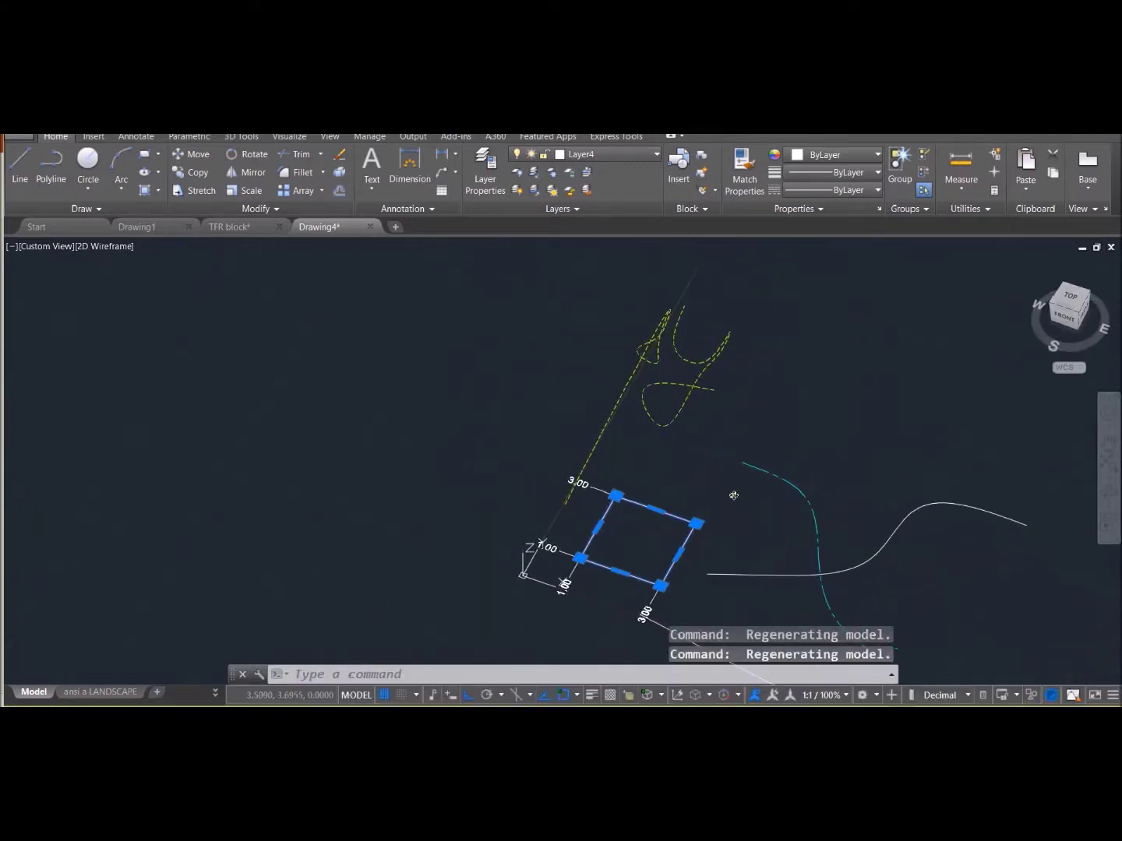
pyautogui.moveTo(853, 450)
pyautogui.mouseDown(button='middle')
pyautogui.moveTo(852, 409)
pyautogui.moveTo(836, 389)
pyautogui.moveTo(833, 451)
pyautogui.moveTo(824, 378)
pyautogui.mouseUp(button='middle')
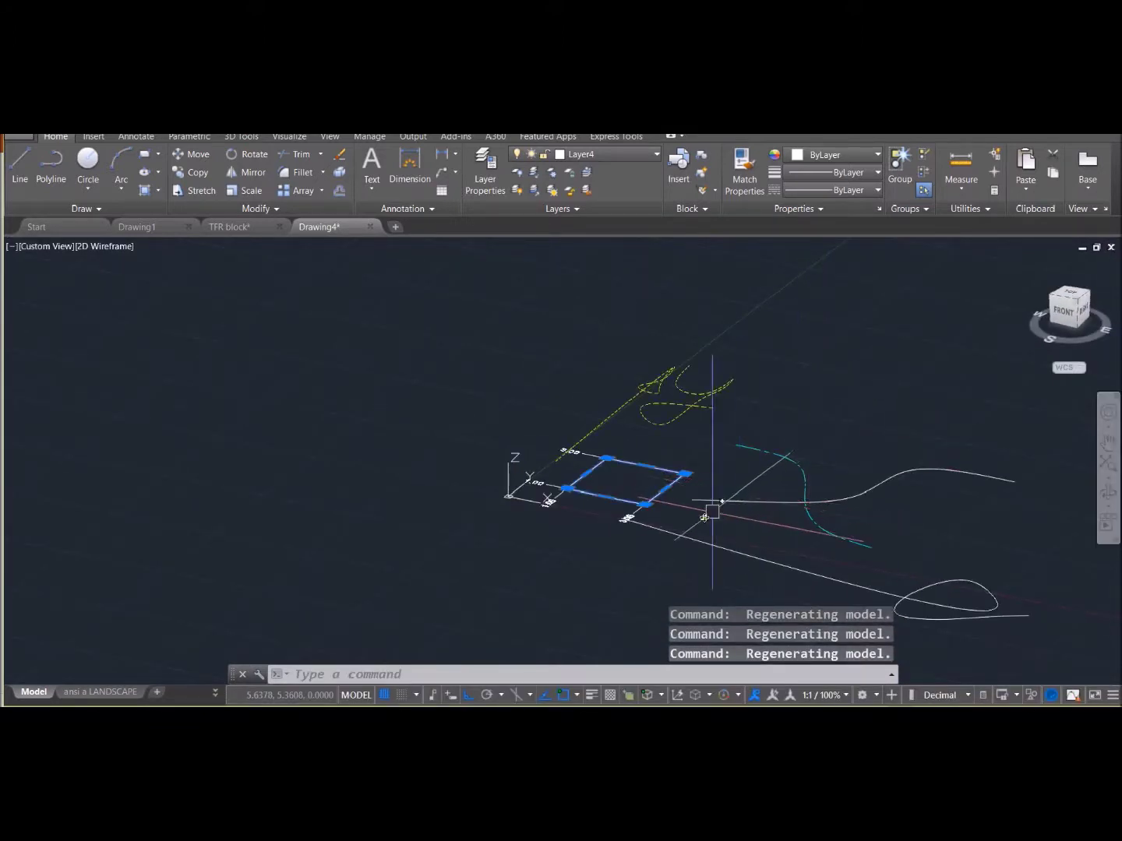
pyautogui.press('Escape')
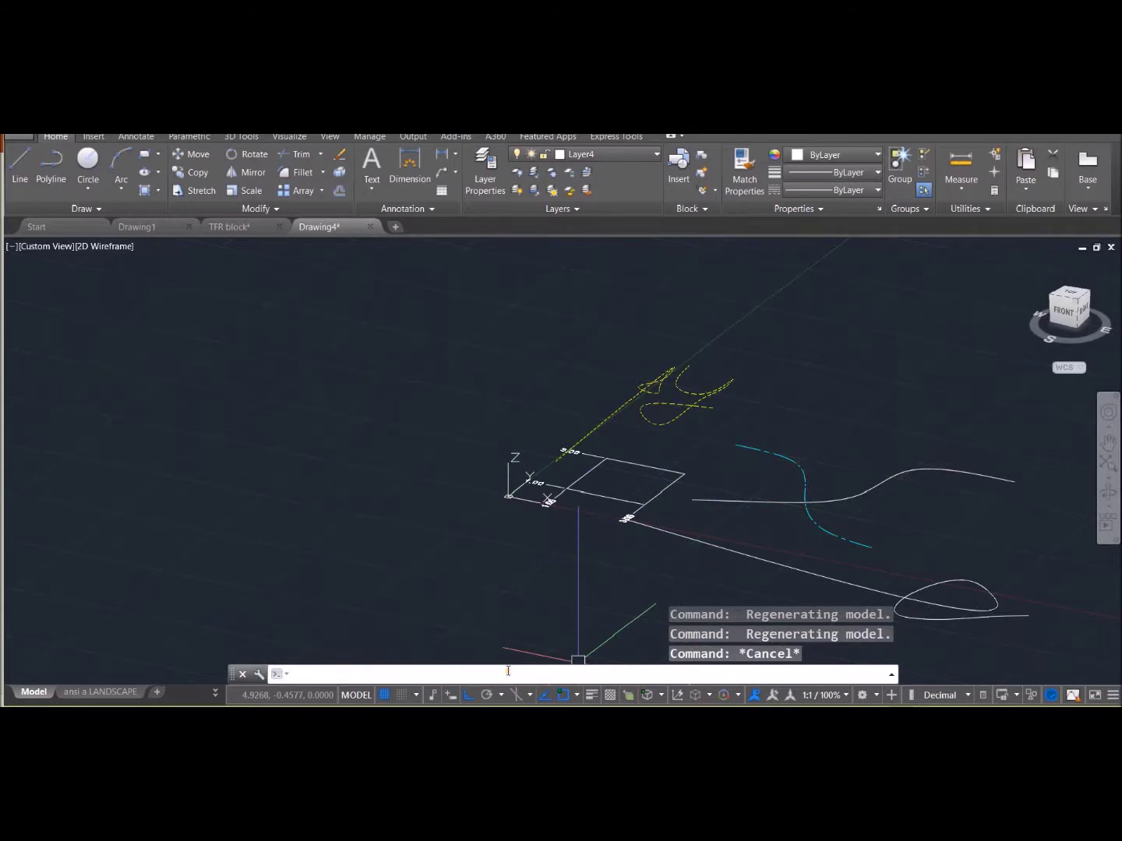
# - Extrude the 3 by 3 square to a height of 1 and orbit to inspect the box
pyautogui.press('Return')
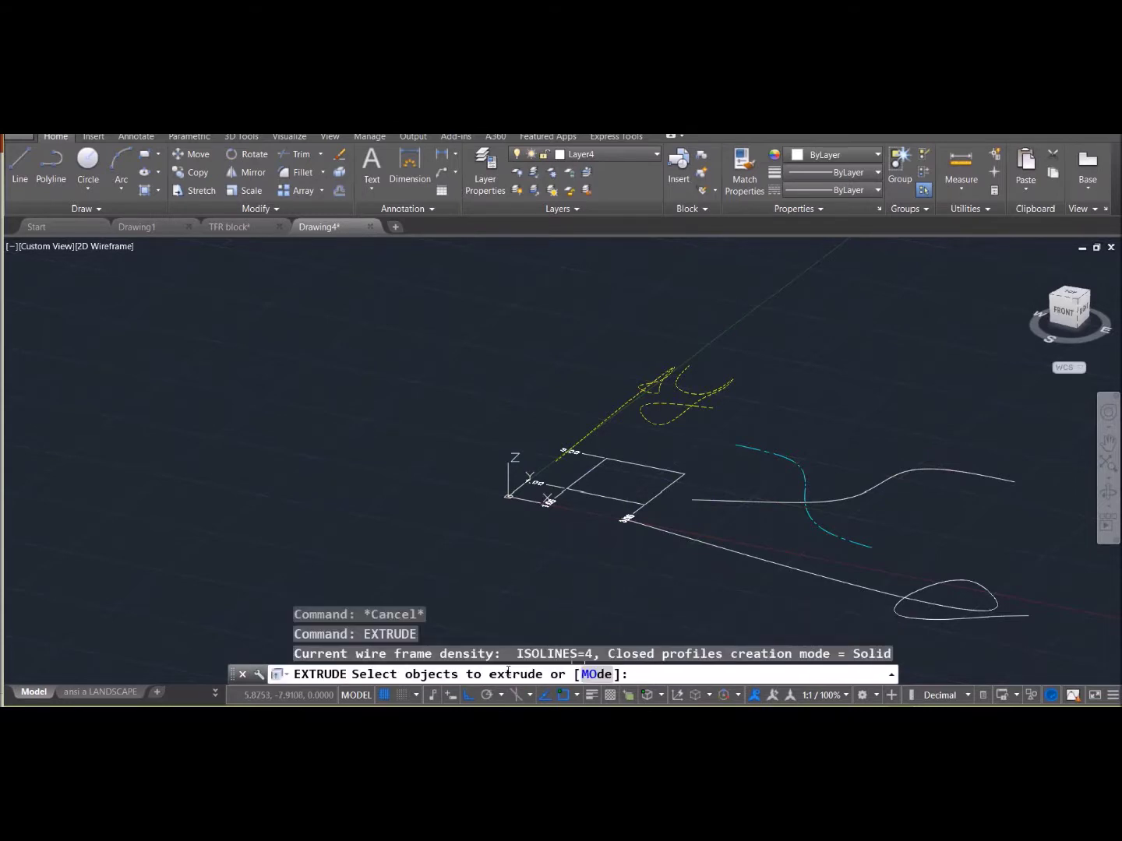
pyautogui.click(669, 488)
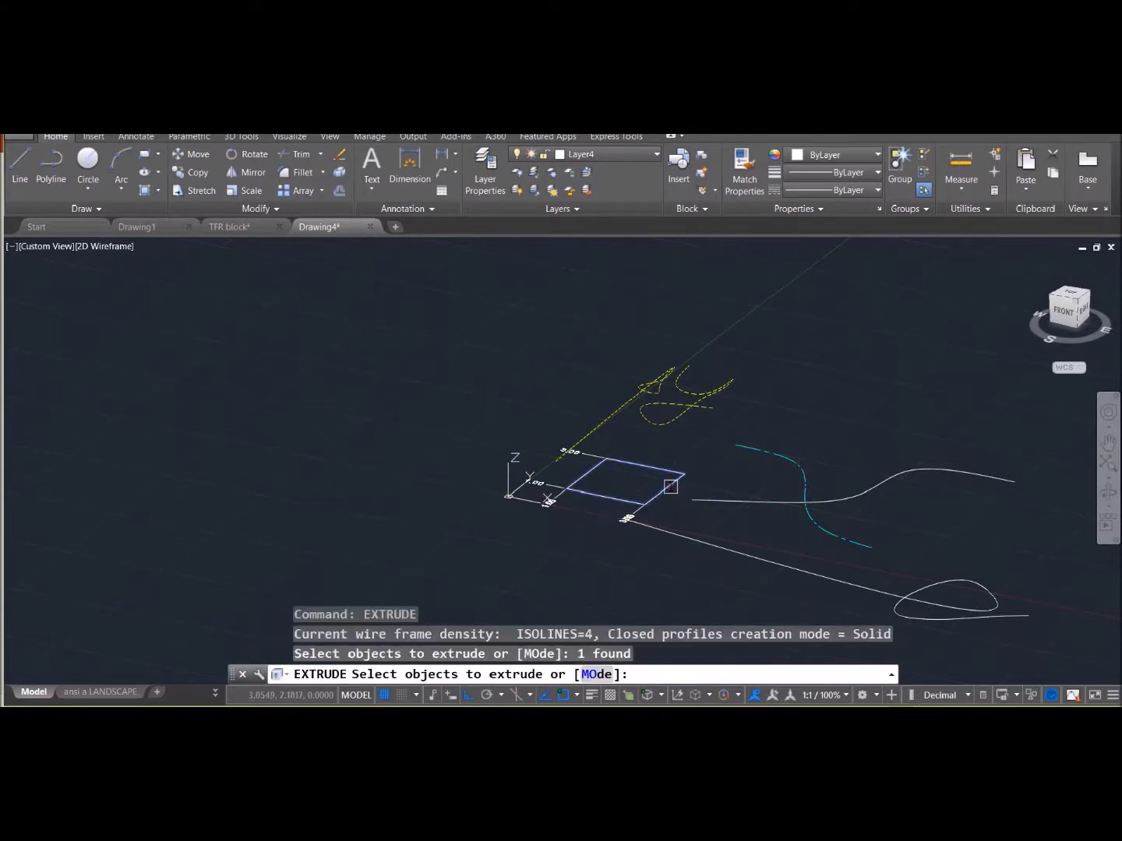
pyautogui.press('Return')
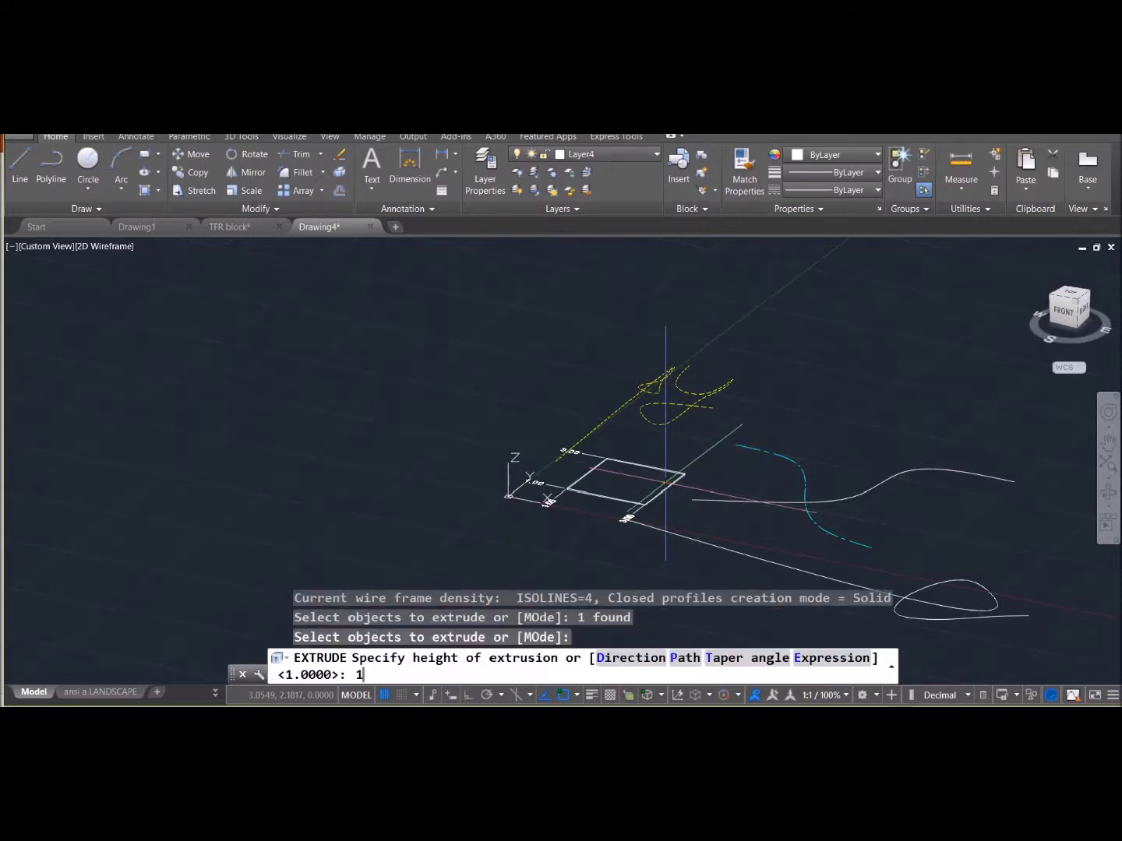
pyautogui.write('1')
pyautogui.press('Return')
pyautogui.moveTo(763, 443)
pyautogui.keyDown('shift'); pyautogui.mouseDown(button='middle')
pyautogui.moveTo(791, 474)
pyautogui.moveTo(783, 509)
pyautogui.moveTo(759, 458)
pyautogui.moveTo(723, 475)
pyautogui.moveTo(733, 446)
pyautogui.moveTo(782, 441)
pyautogui.moveTo(778, 458)
pyautogui.mouseUp(button='middle'); pyautogui.keyUp('shift')
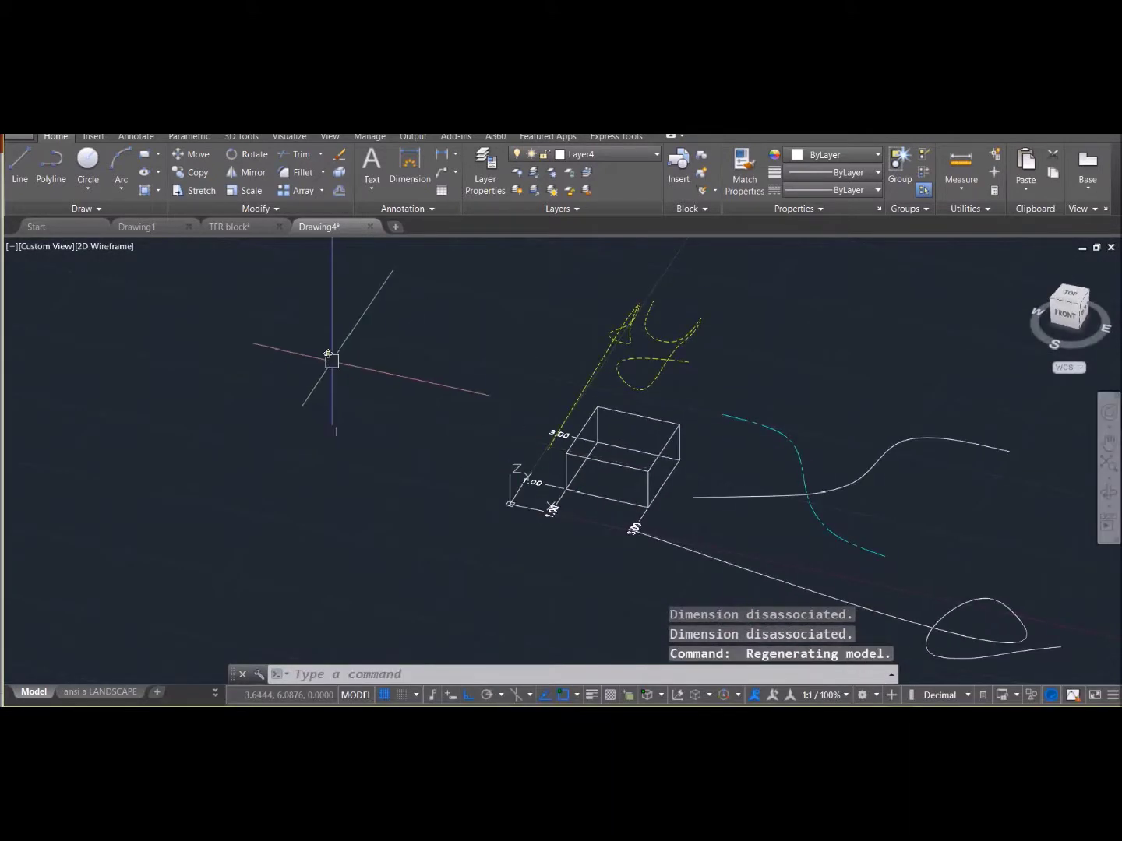
pyautogui.click(159, 224)
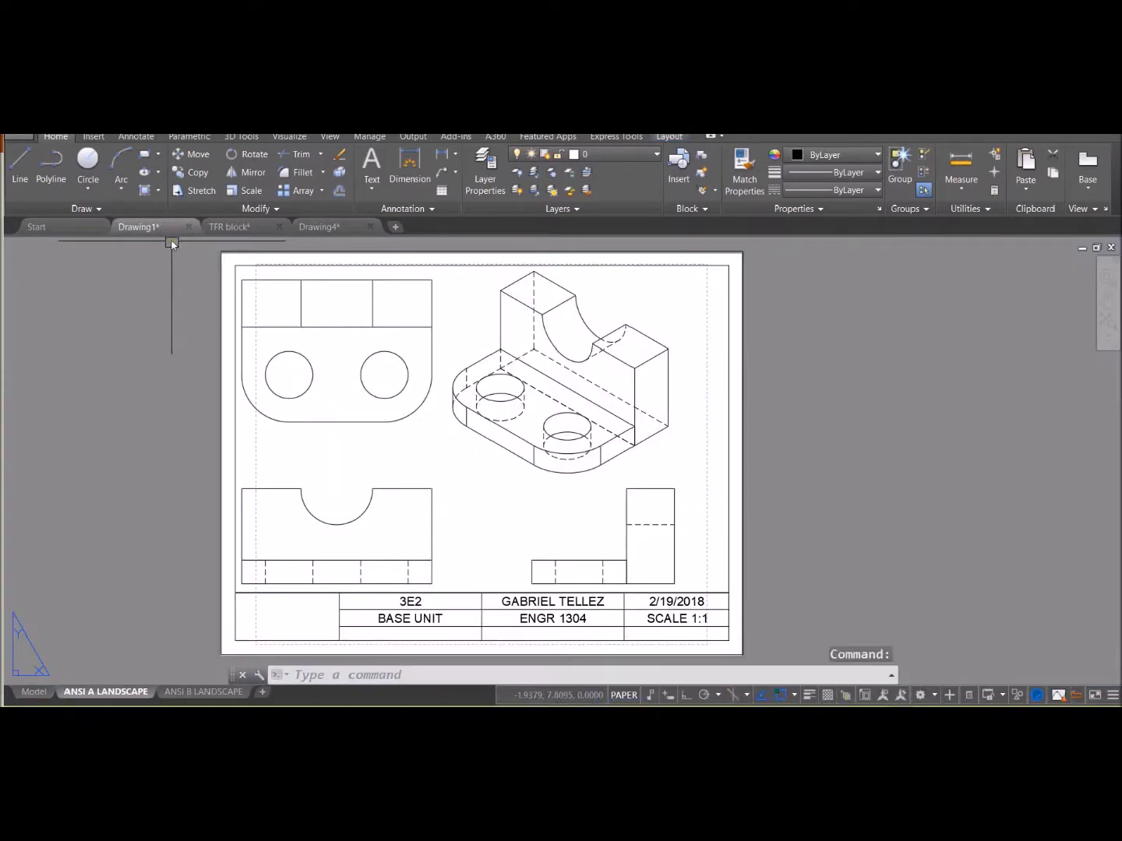
# - Switch to the TFR block drawing and shade the lettered cube in Conceptual style
pyautogui.click(235, 228)
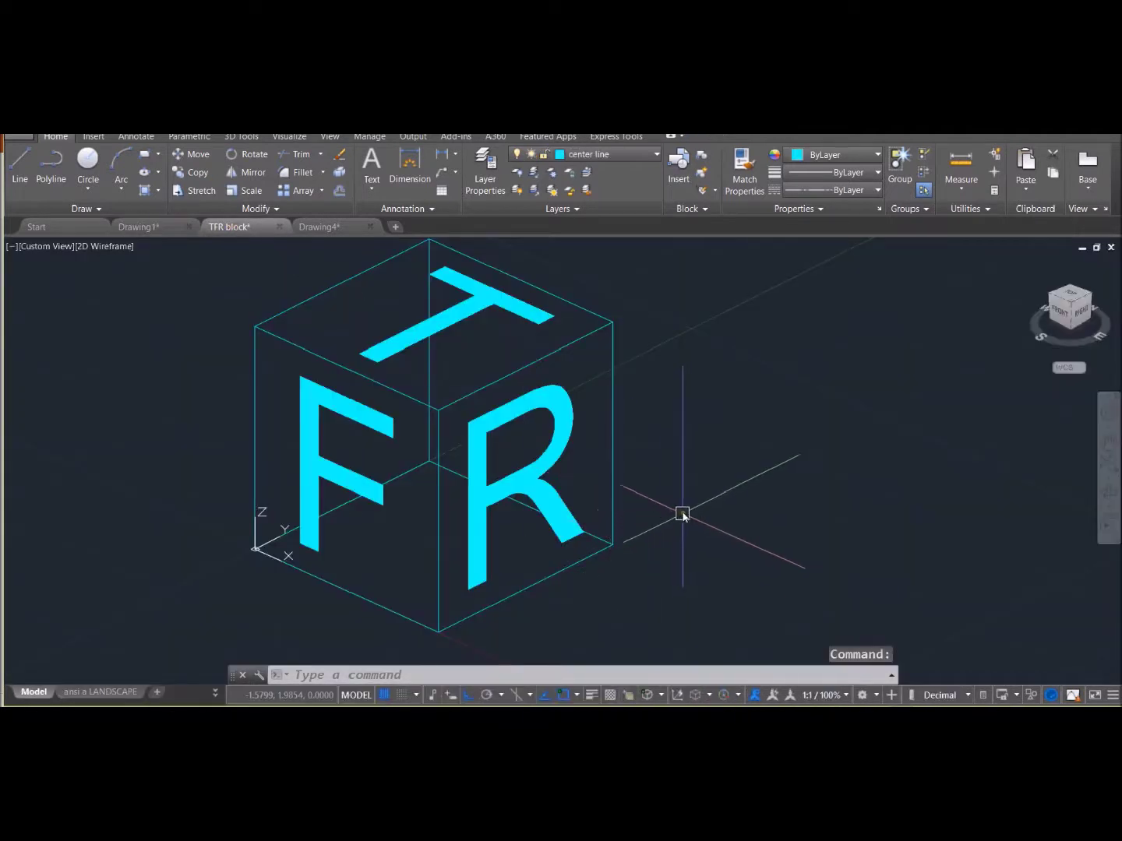
pyautogui.keyDown('shift'); pyautogui.moveTo(693, 482); pyautogui.dragTo(669, 499, button='middle'); pyautogui.keyUp('shift')
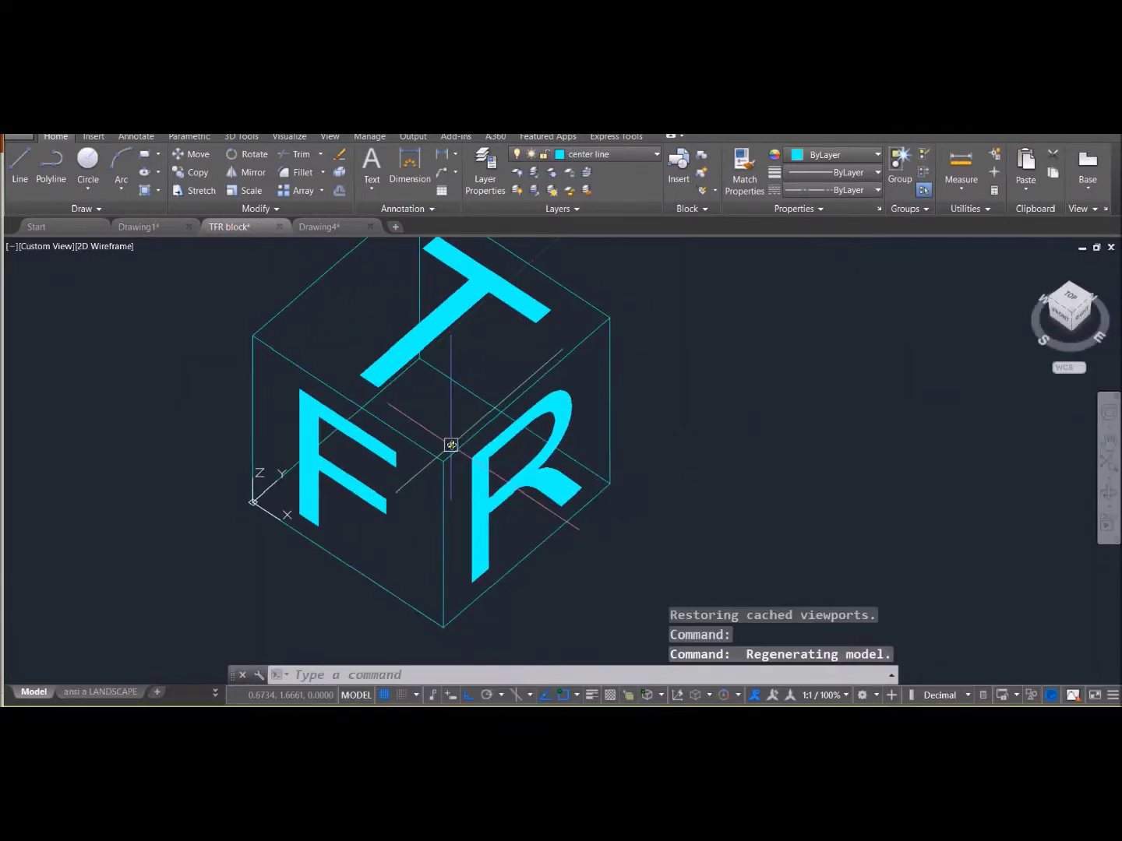
pyautogui.click(108, 247)
pyautogui.click(145, 295)
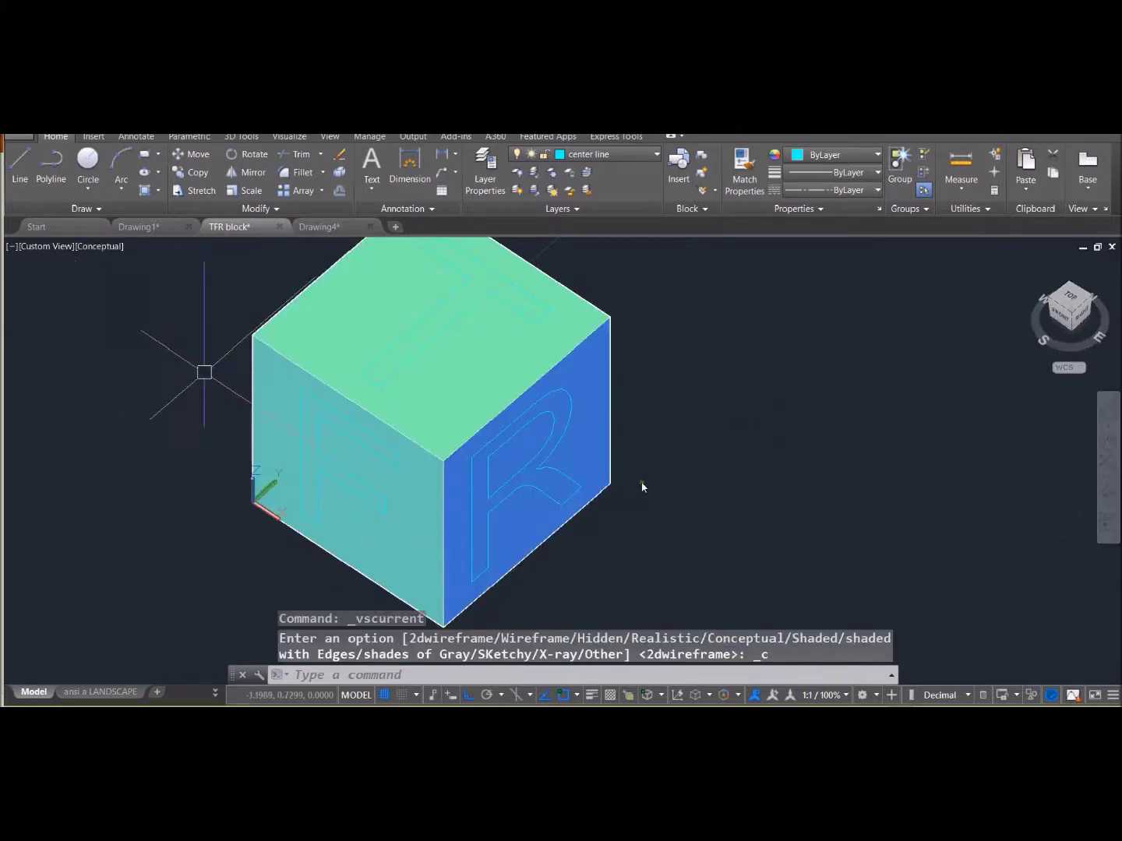
pyautogui.moveTo(763, 425)
pyautogui.keyDown('shift'); pyautogui.mouseDown(button='middle')
pyautogui.moveTo(721, 445)
pyautogui.moveTo(690, 356)
pyautogui.moveTo(704, 398)
pyautogui.moveTo(675, 437)
pyautogui.moveTo(690, 416)
pyautogui.moveTo(702, 433)
pyautogui.moveTo(783, 448)
pyautogui.mouseUp(button='middle'); pyautogui.keyUp('shift')
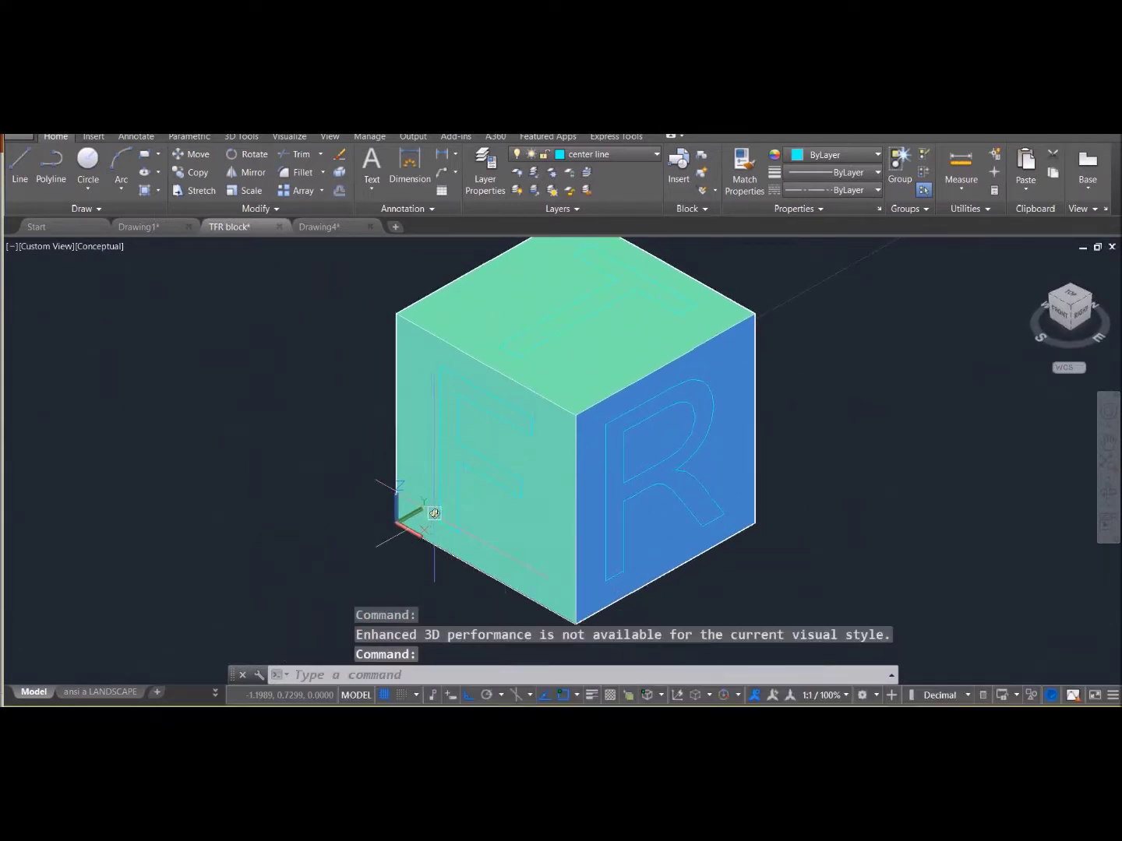
# - Set the cube back to 2D Wireframe and orbit it to another angle
pyautogui.click(95, 248)
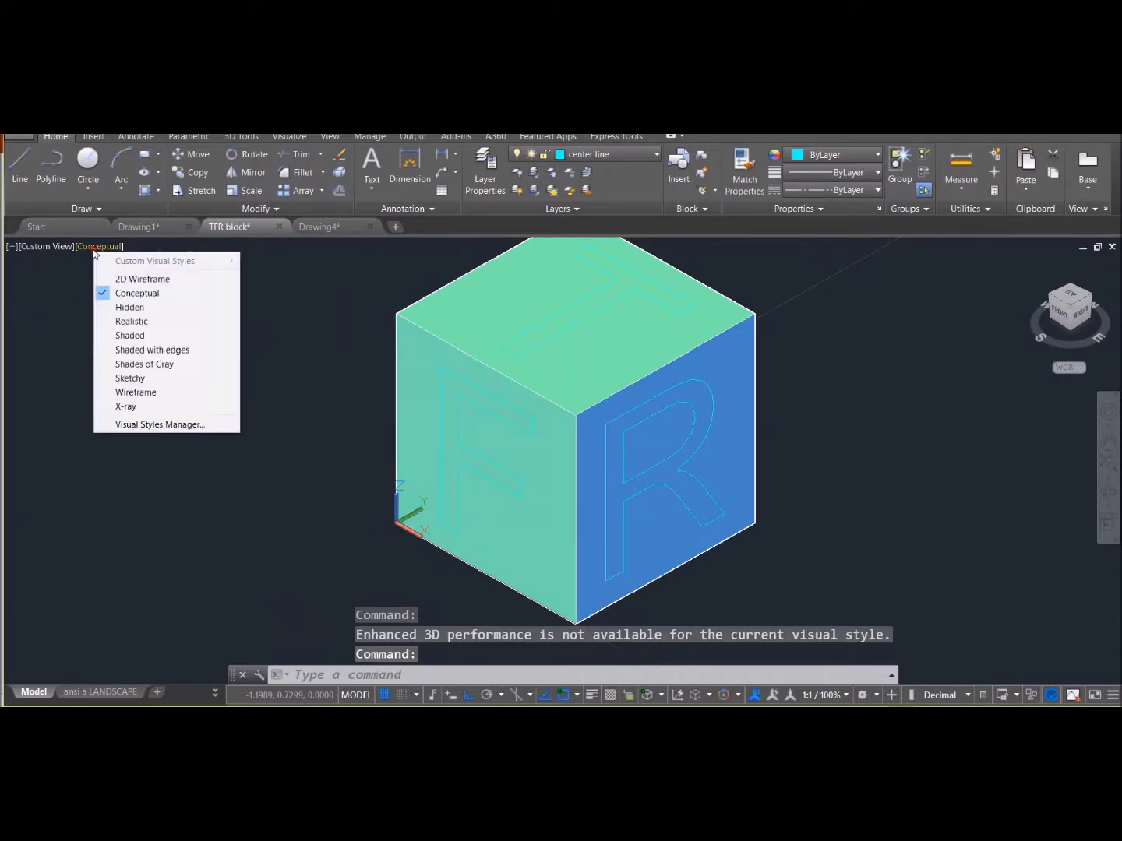
pyautogui.click(122, 280)
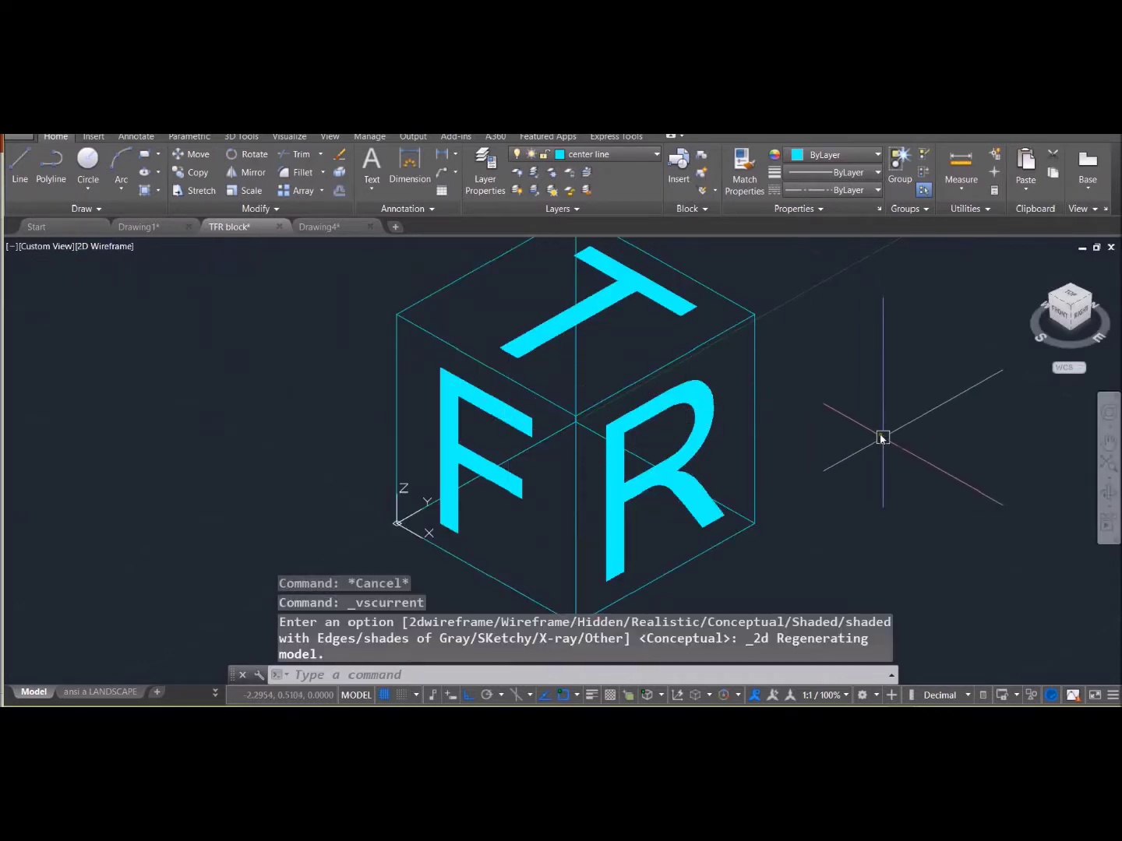
pyautogui.keyDown('shift'); pyautogui.moveTo(880, 438); pyautogui.dragTo(913, 409, button='middle'); pyautogui.keyUp('shift')
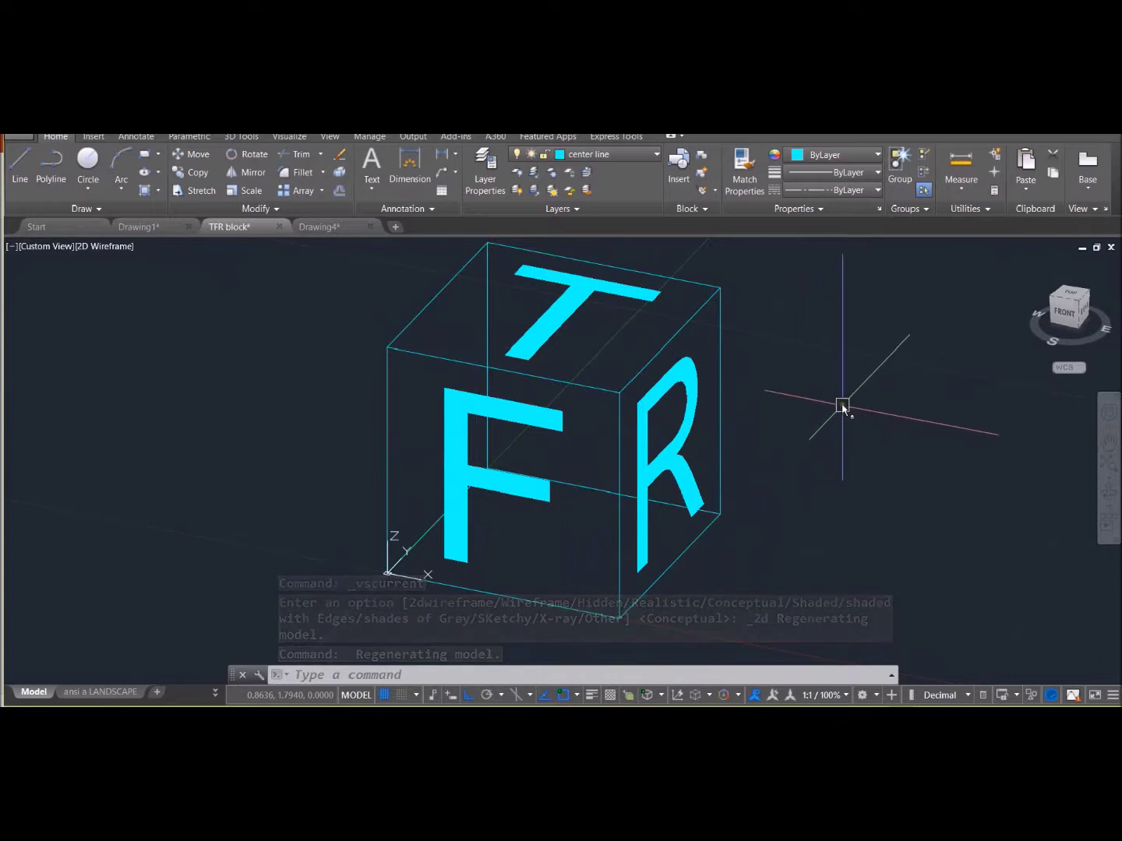
pyautogui.moveTo(842, 402)
pyautogui.keyDown('shift'); pyautogui.mouseDown(button='middle')
pyautogui.moveTo(859, 421)
pyautogui.moveTo(754, 499)
pyautogui.moveTo(779, 461)
pyautogui.moveTo(779, 393)
pyautogui.moveTo(838, 375)
pyautogui.moveTo(814, 401)
pyautogui.moveTo(823, 418)
pyautogui.moveTo(806, 418)
pyautogui.moveTo(817, 409)
pyautogui.moveTo(824, 417)
pyautogui.mouseUp(button='middle'); pyautogui.keyUp('shift')
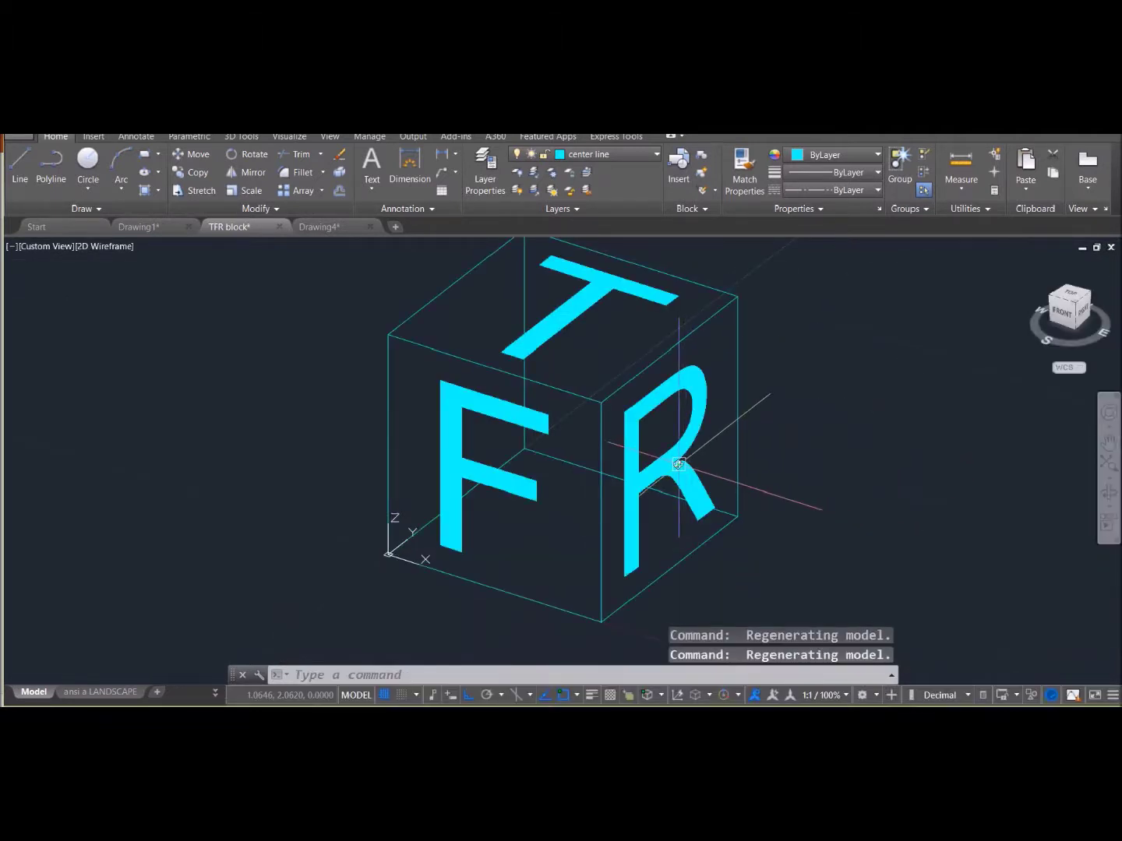
pyautogui.moveTo(679, 464)
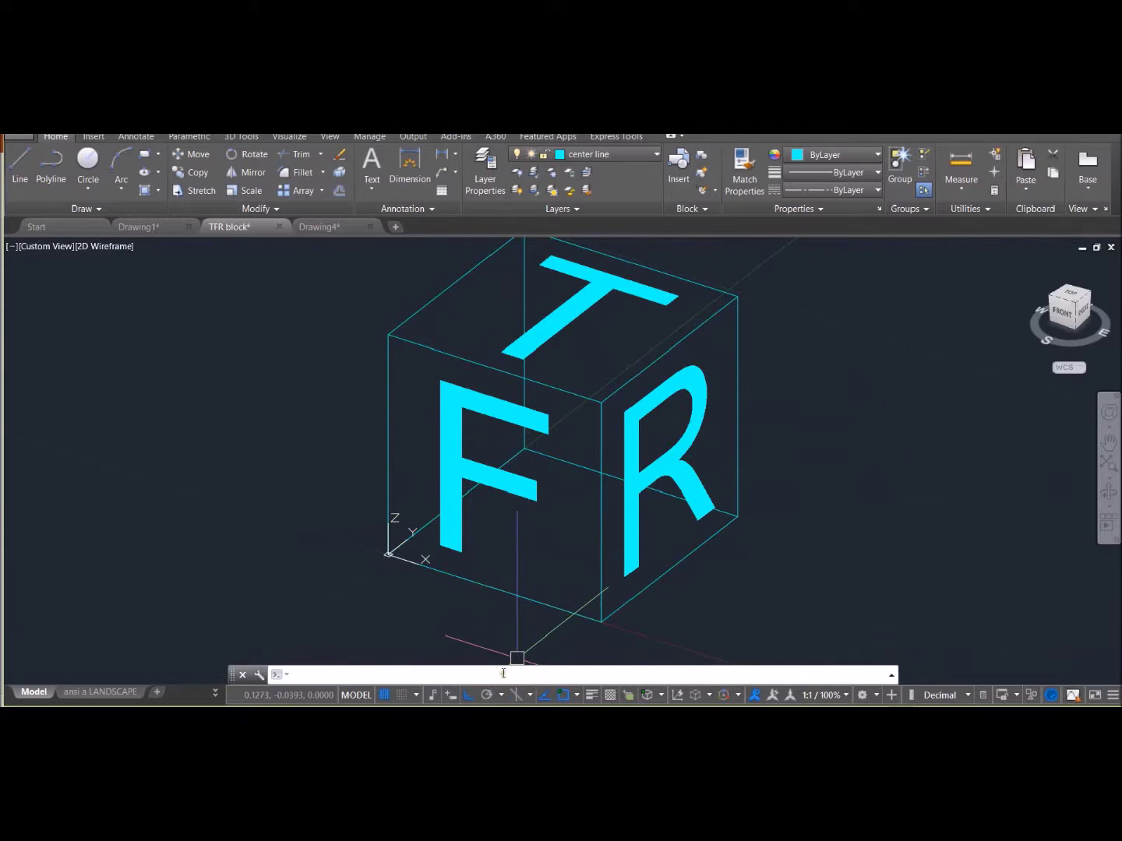
# - Enable all object snap modes in the Object Snap Settings
pyautogui.click(577, 696)
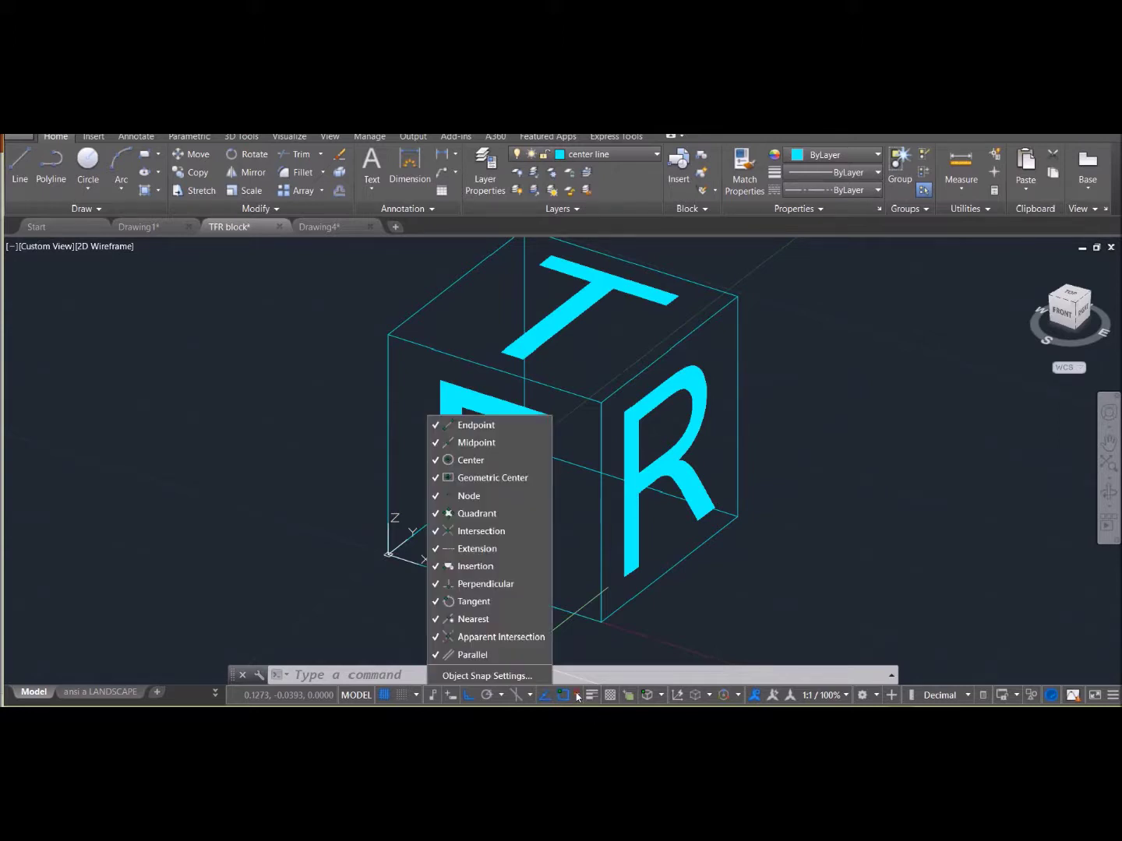
pyautogui.click(512, 676)
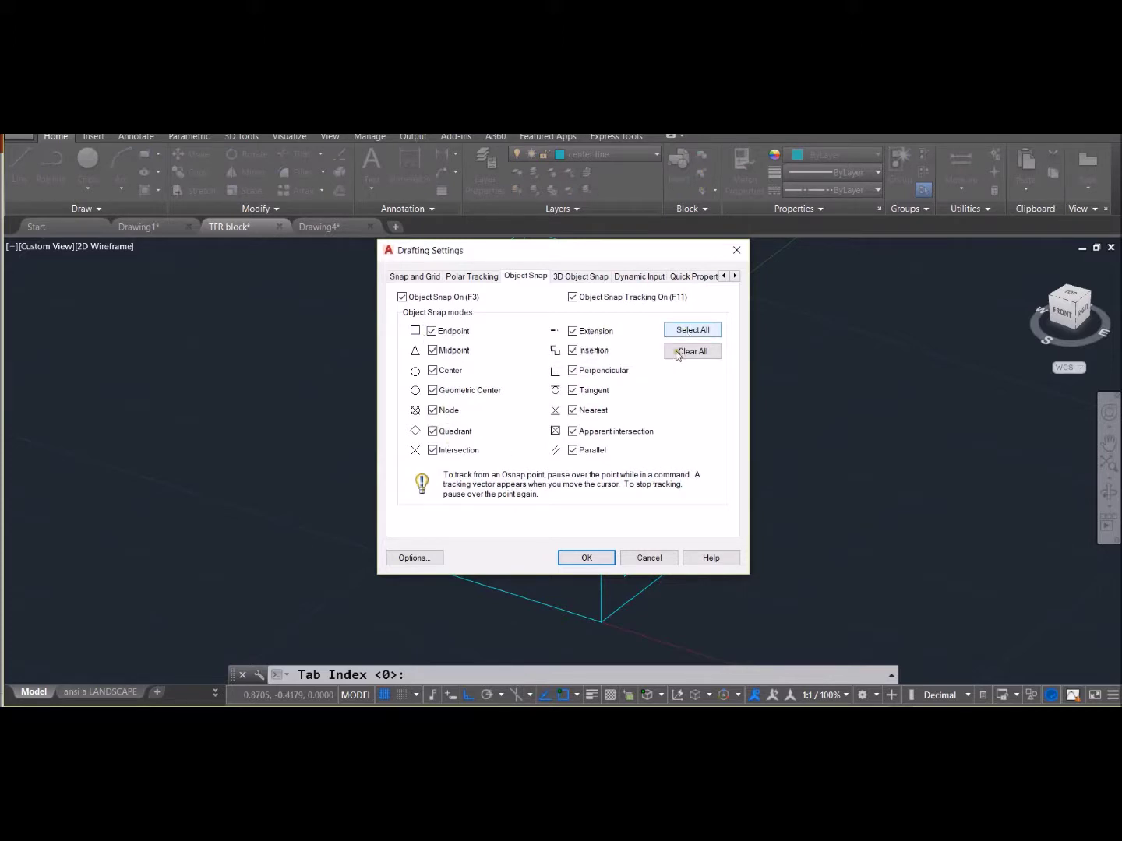
pyautogui.click(587, 558)
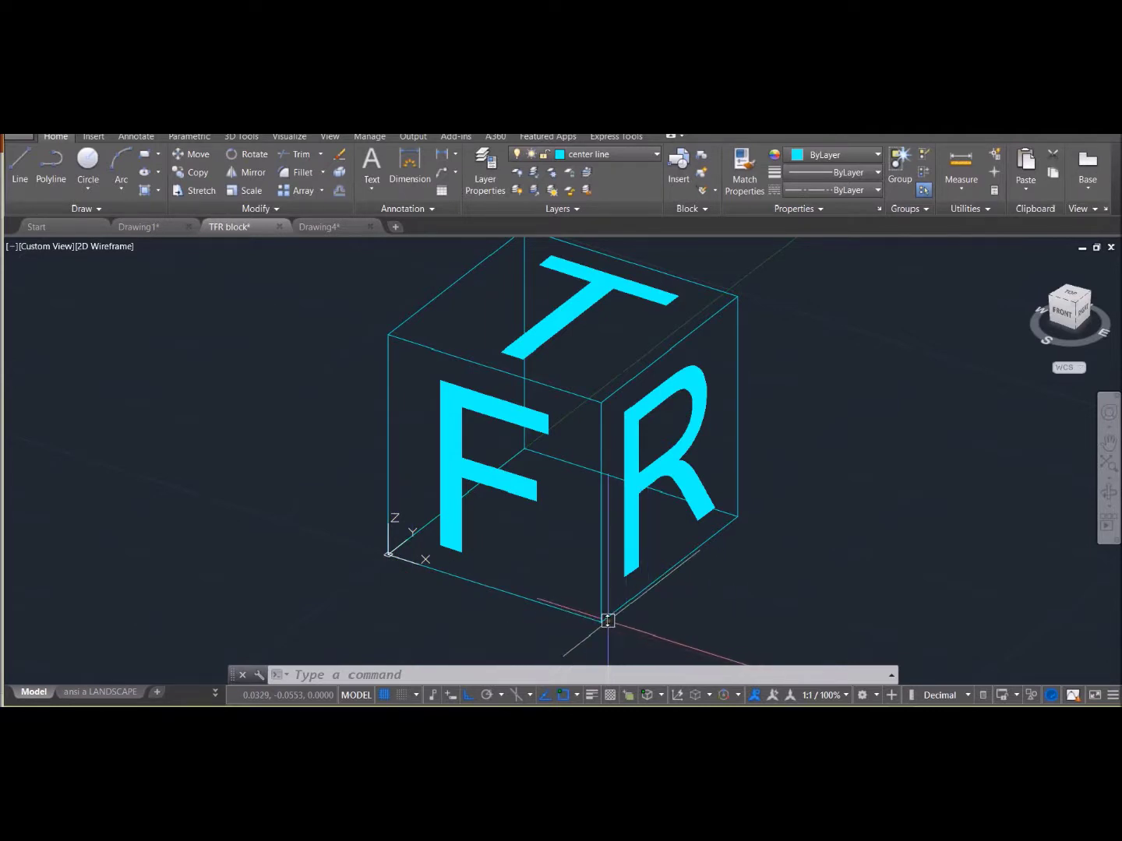
# - Run the UCS command so it prompts for a new origin
pyautogui.moveTo(607, 621)
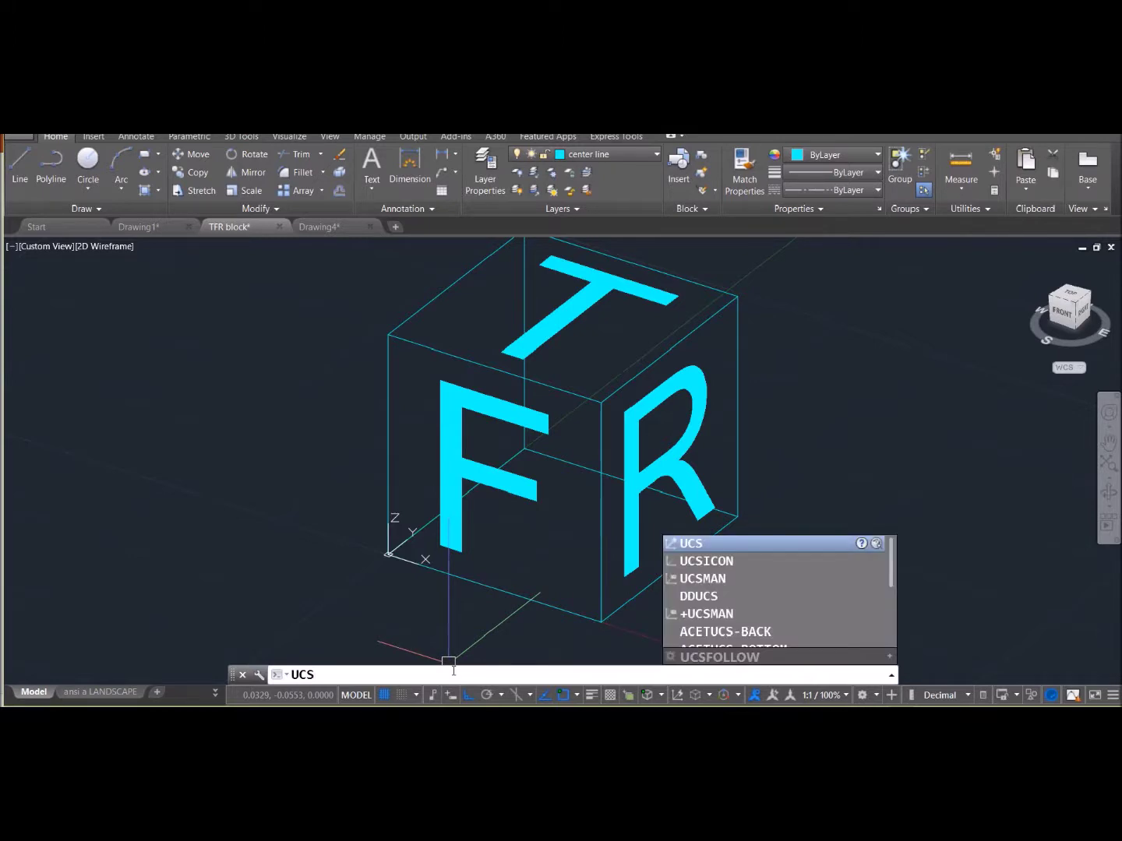
pyautogui.press('Return')
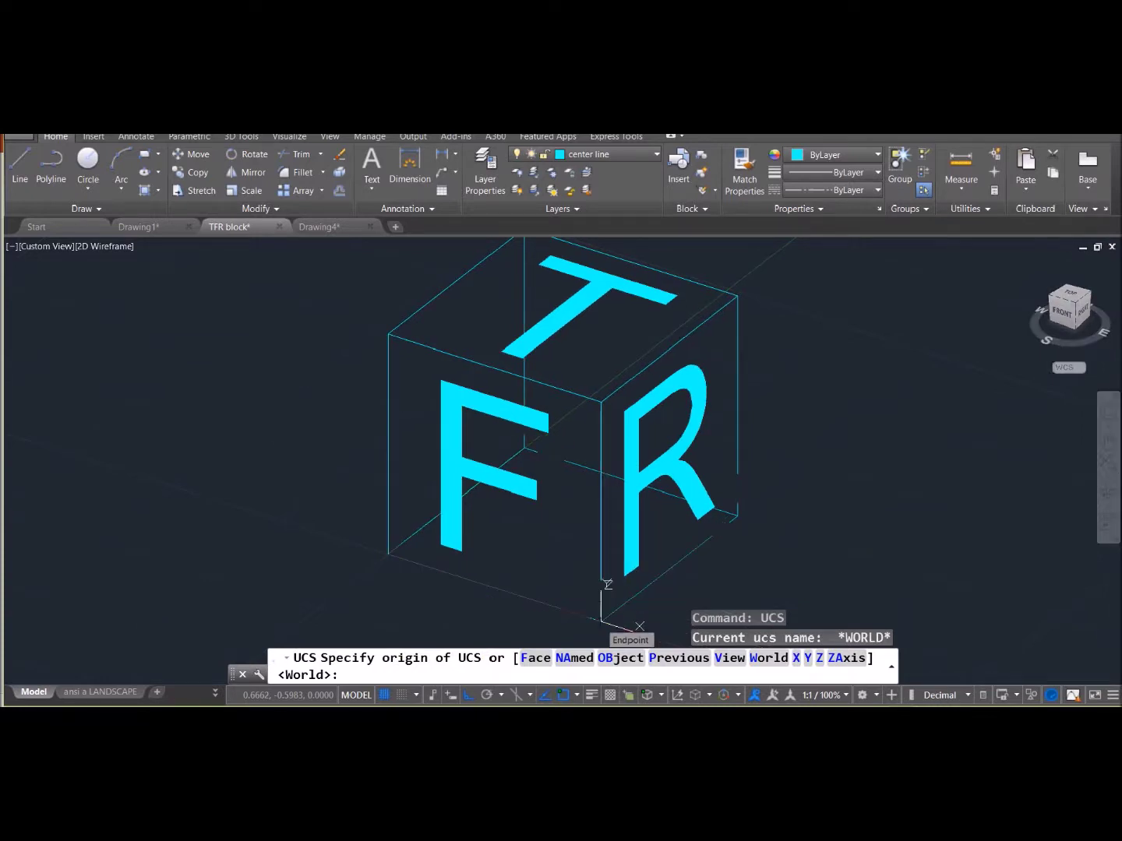
# - Place the new UCS origin at the bottom corner of the cube's R face
pyautogui.keyDown('shift'); pyautogui.moveTo(601, 624); pyautogui.dragTo(571, 576, button='middle'); pyautogui.keyUp('shift')
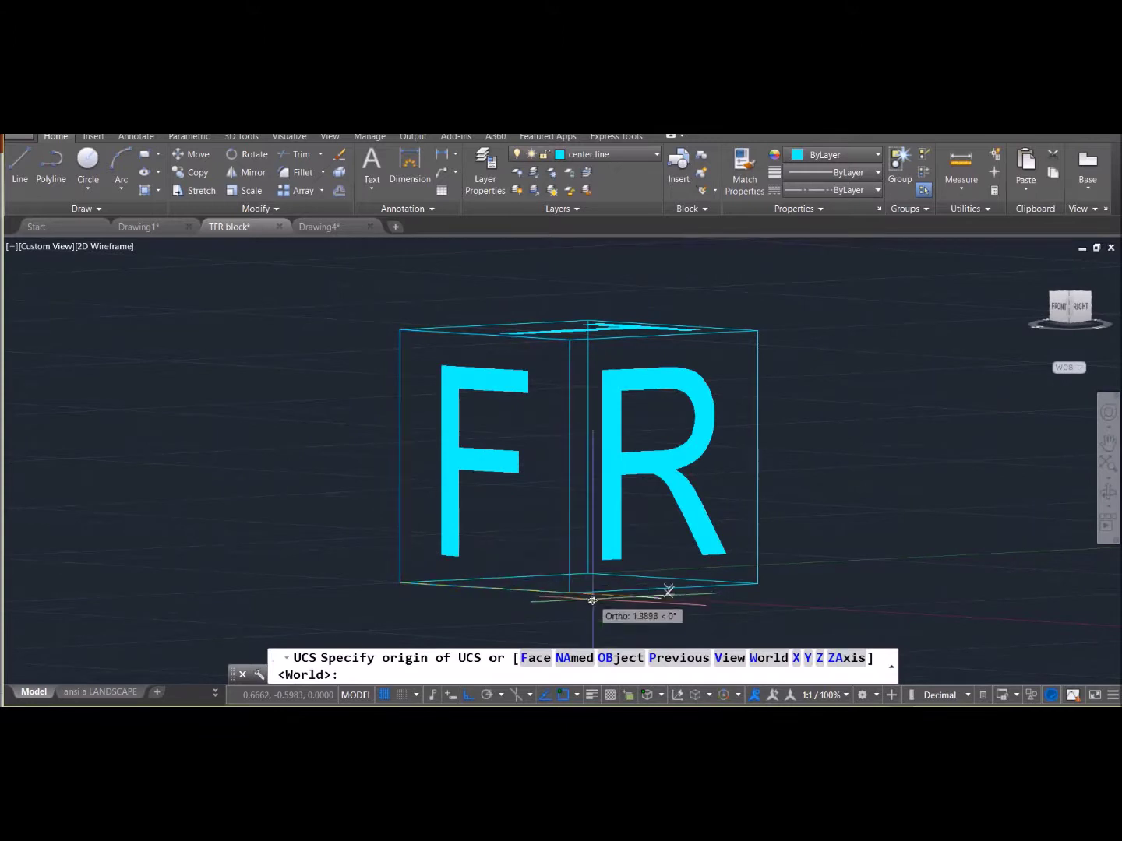
pyautogui.scroll(4, 564, 588)
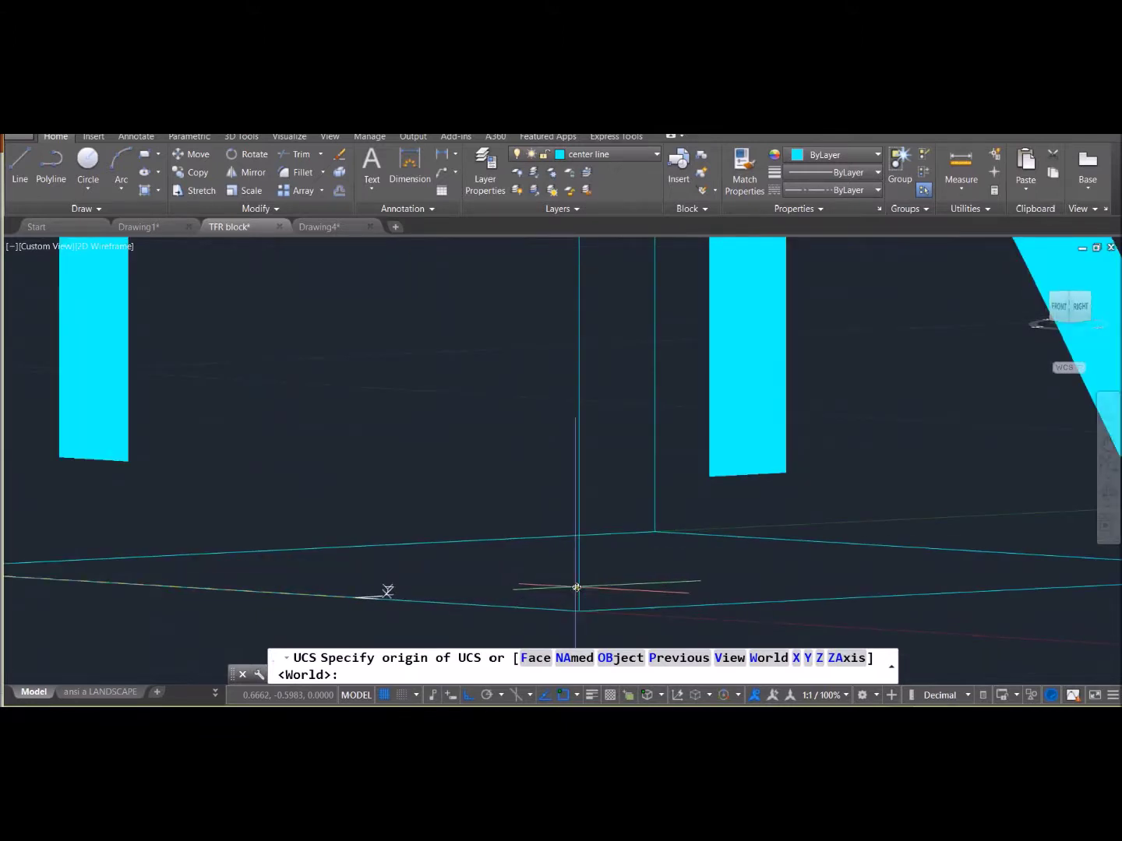
pyautogui.scroll(-3, 576, 588)
pyautogui.keyDown('shift'); pyautogui.moveTo(602, 582); pyautogui.dragTo(577, 618, button='middle'); pyautogui.keyUp('shift')
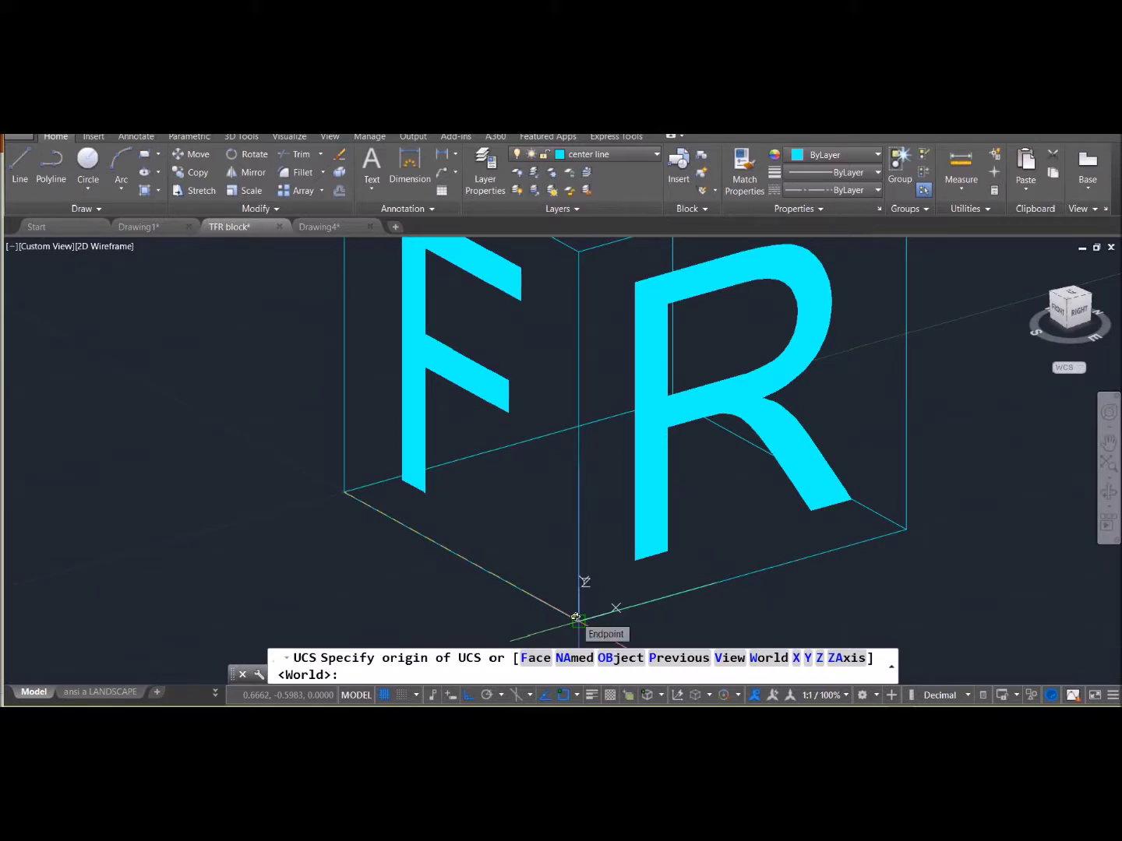
pyautogui.click(577, 618)
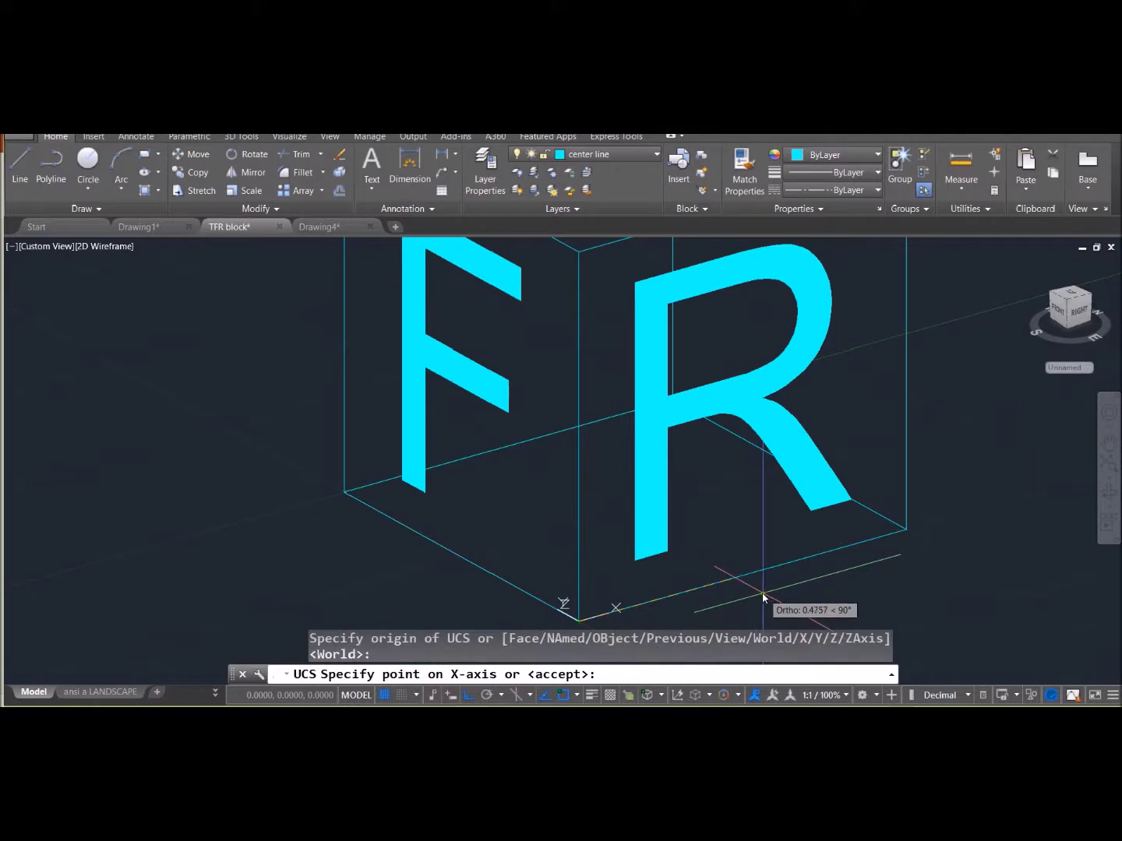
# - Point the UCS X axis along the R face's bottom edge and Y up its vertical edge
pyautogui.keyDown('shift'); pyautogui.moveTo(766, 588); pyautogui.dragTo(713, 453, button='middle'); pyautogui.keyUp('shift')
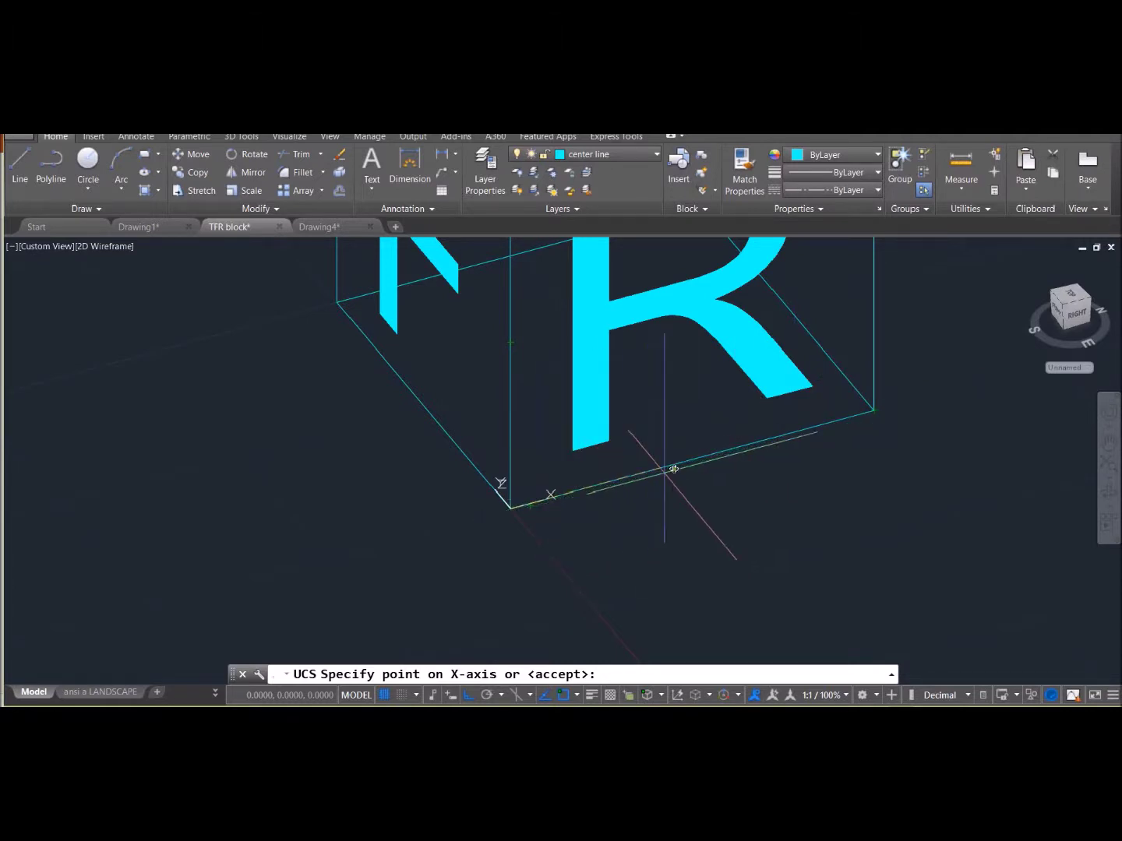
pyautogui.click(874, 410)
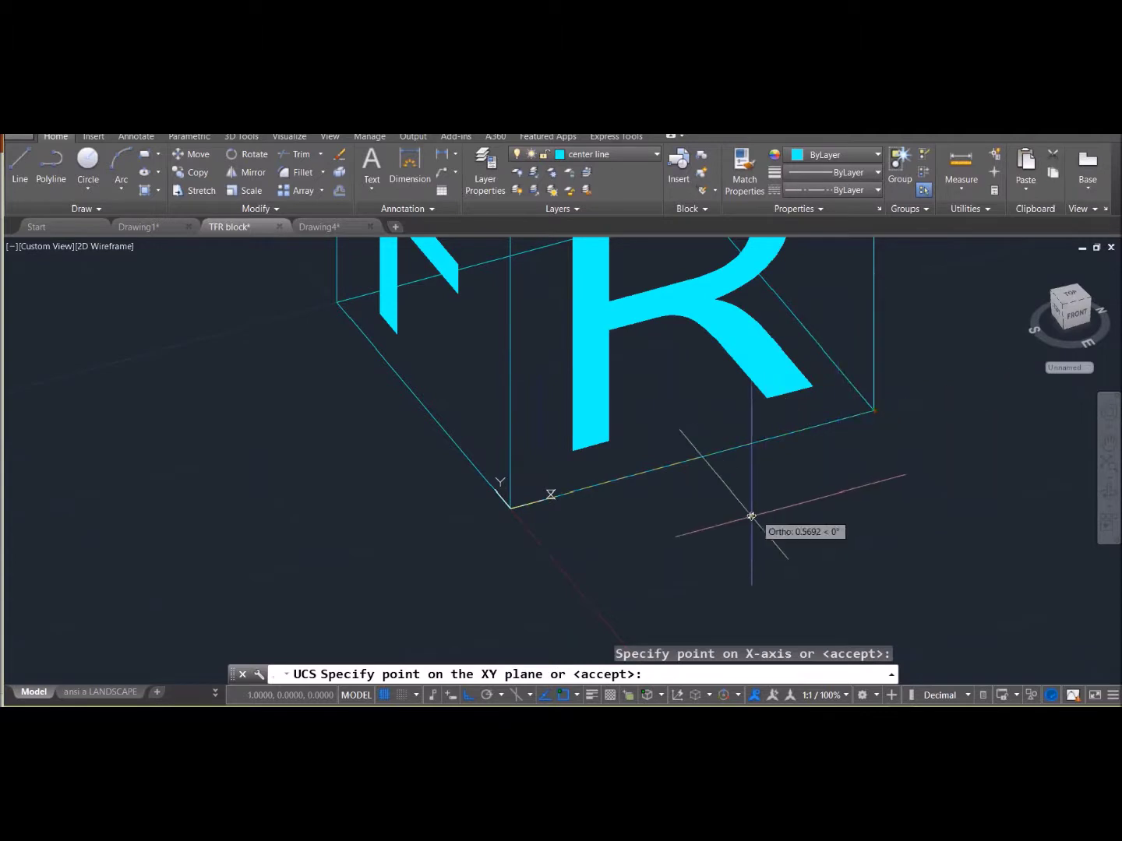
pyautogui.moveTo(749, 518)
pyautogui.keyDown('shift'); pyautogui.mouseDown(button='middle')
pyautogui.moveTo(751, 495)
pyautogui.moveTo(744, 558)
pyautogui.moveTo(739, 514)
pyautogui.moveTo(719, 523)
pyautogui.moveTo(734, 499)
pyautogui.moveTo(740, 512)
pyautogui.mouseUp(button='middle'); pyautogui.keyUp('shift')
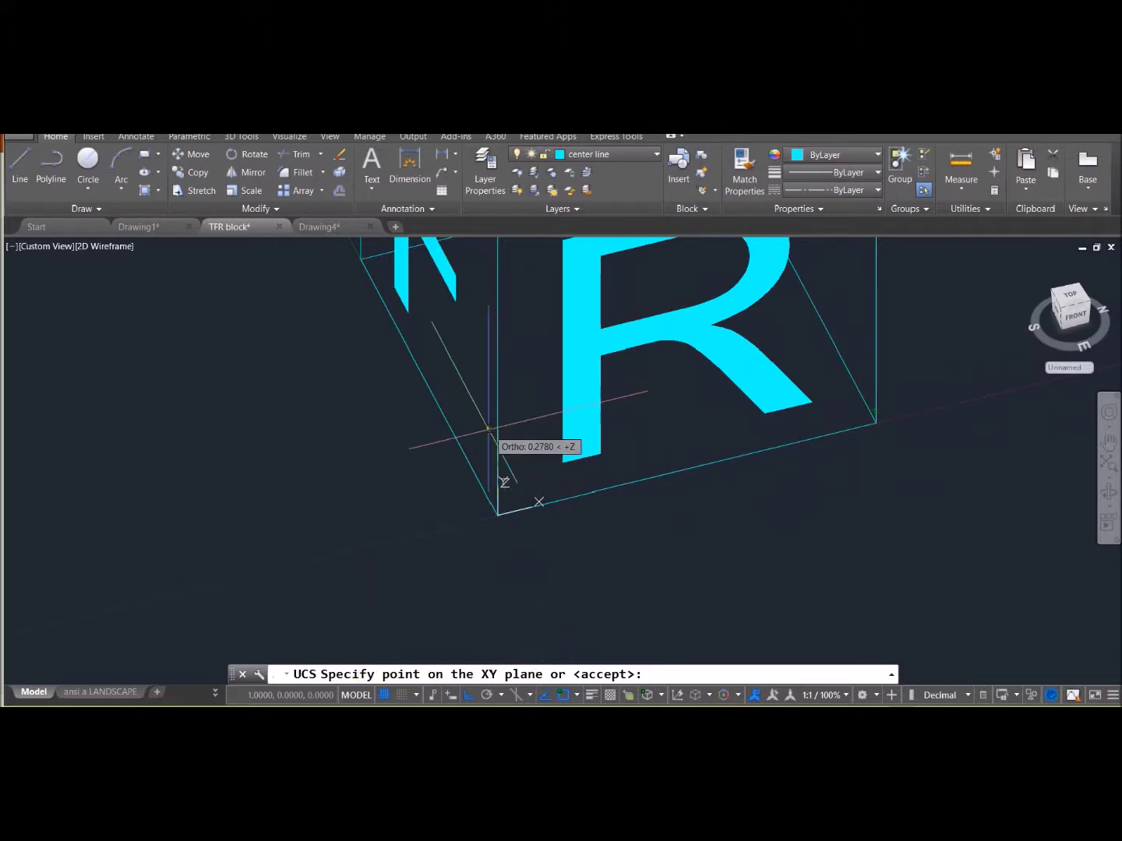
pyautogui.keyDown('shift'); pyautogui.moveTo(589, 572); pyautogui.dragTo(546, 561, button='middle'); pyautogui.keyUp('shift')
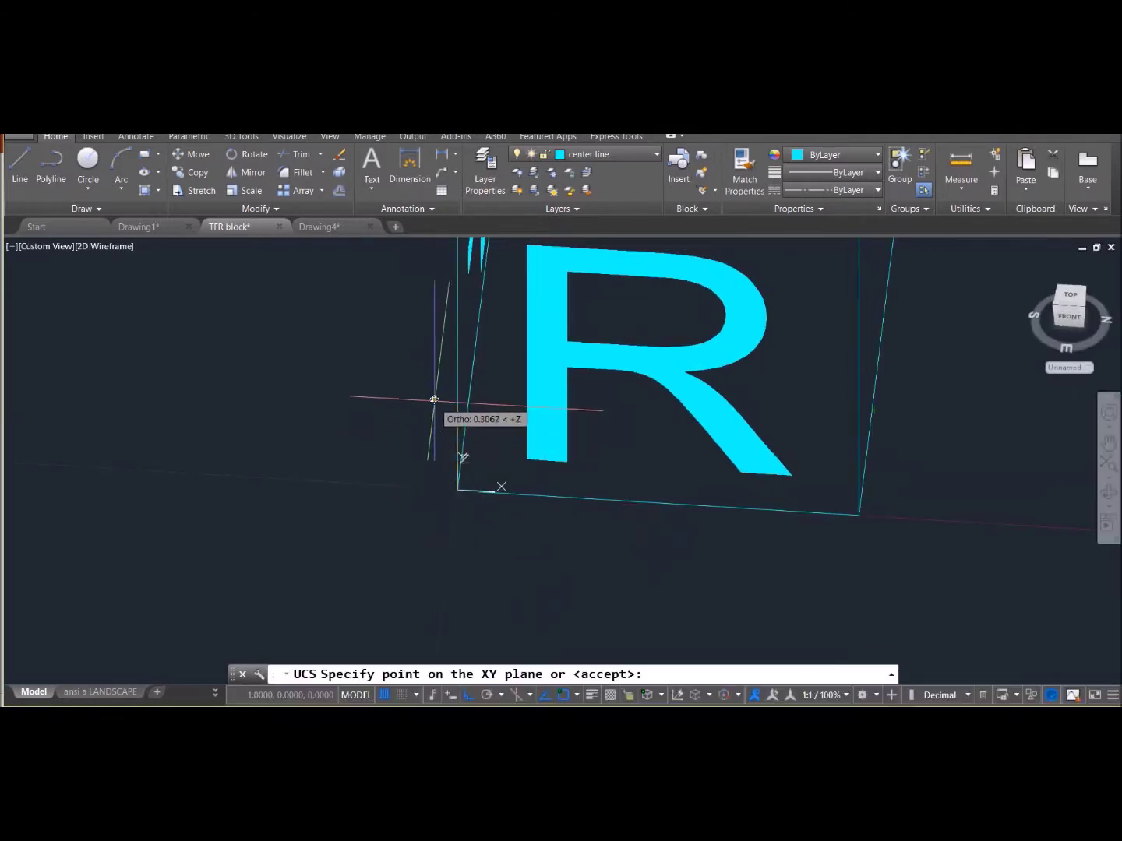
pyautogui.keyDown('shift'); pyautogui.moveTo(420, 445); pyautogui.dragTo(367, 438, button='middle'); pyautogui.keyUp('shift')
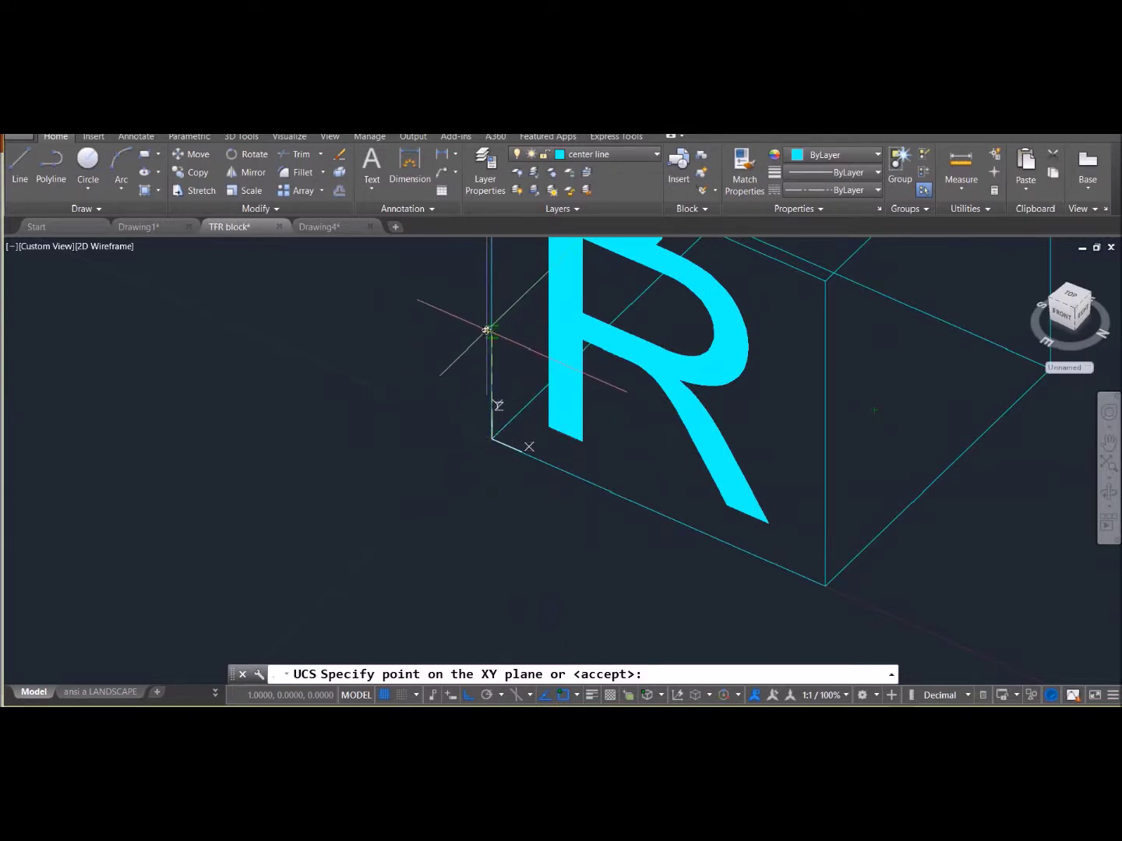
pyautogui.click(487, 329)
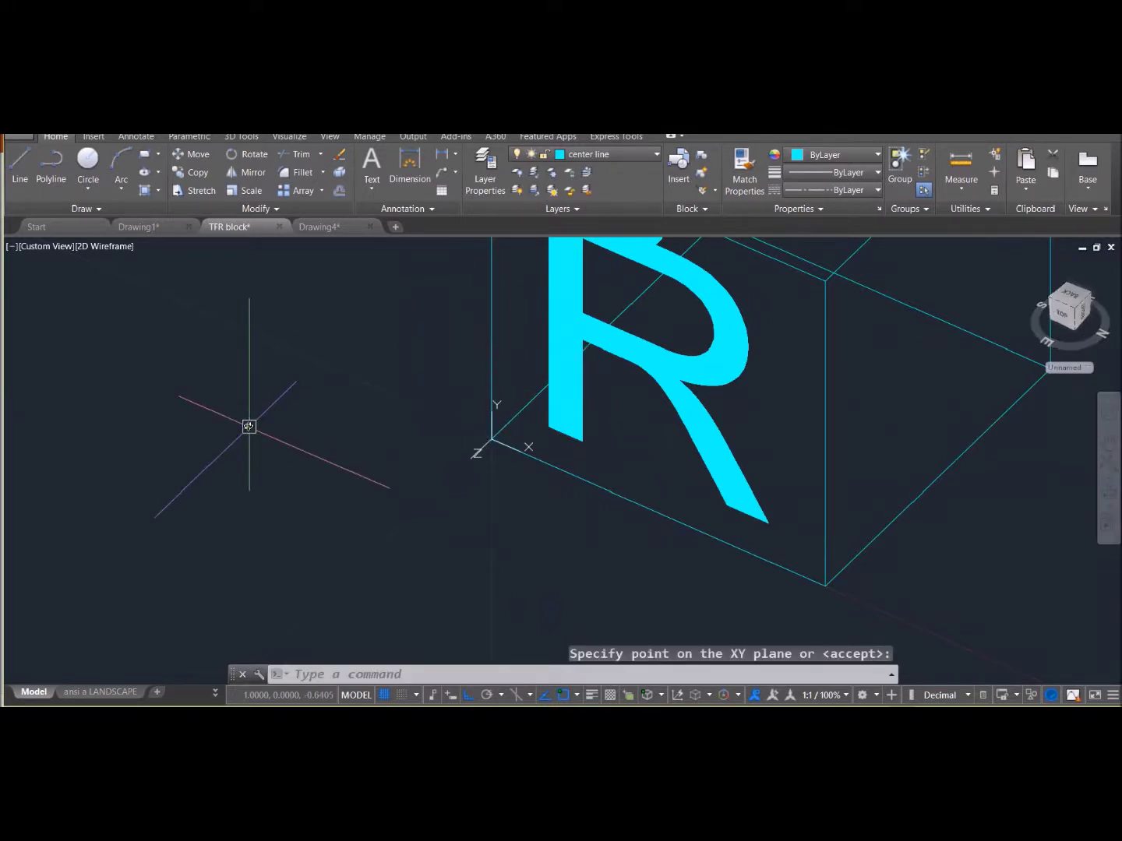
pyautogui.keyDown('shift'); pyautogui.moveTo(424, 556); pyautogui.dragTo(571, 544, button='middle'); pyautogui.keyUp('shift')
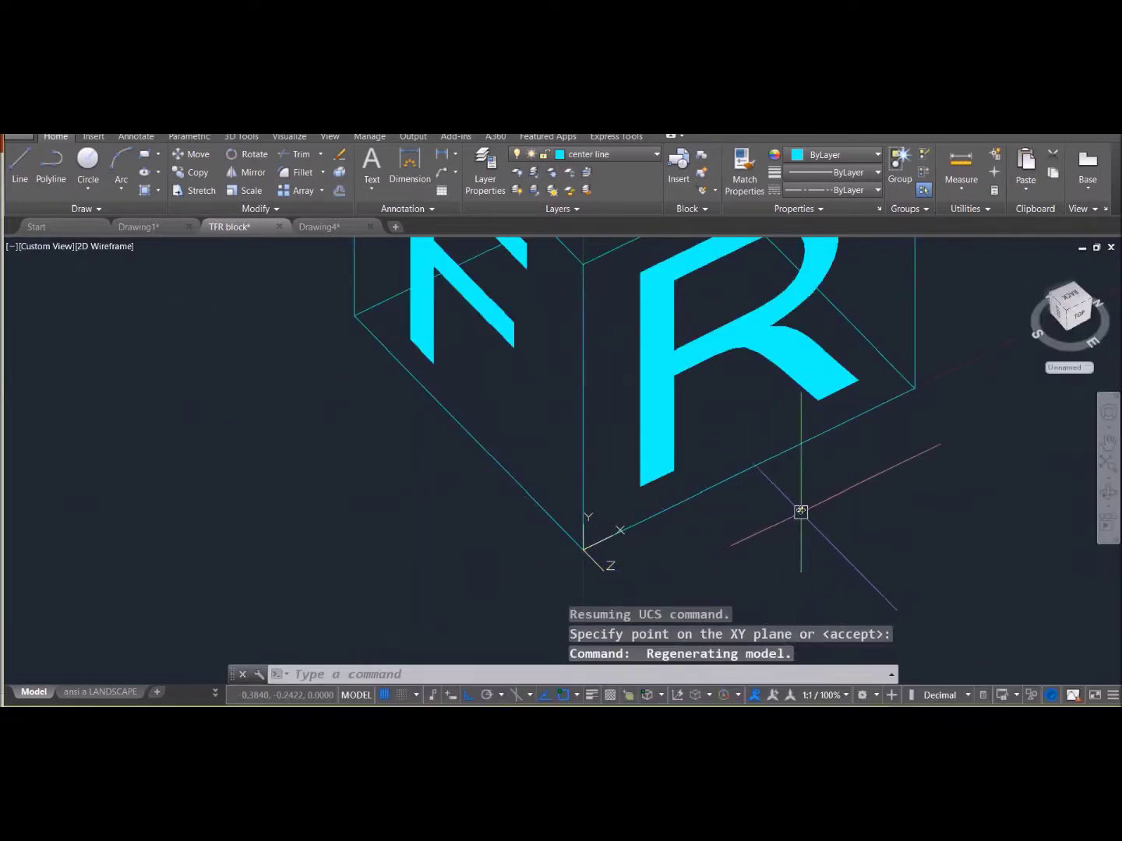
pyautogui.moveTo(801, 512); pyautogui.dragTo(782, 544, button='middle')
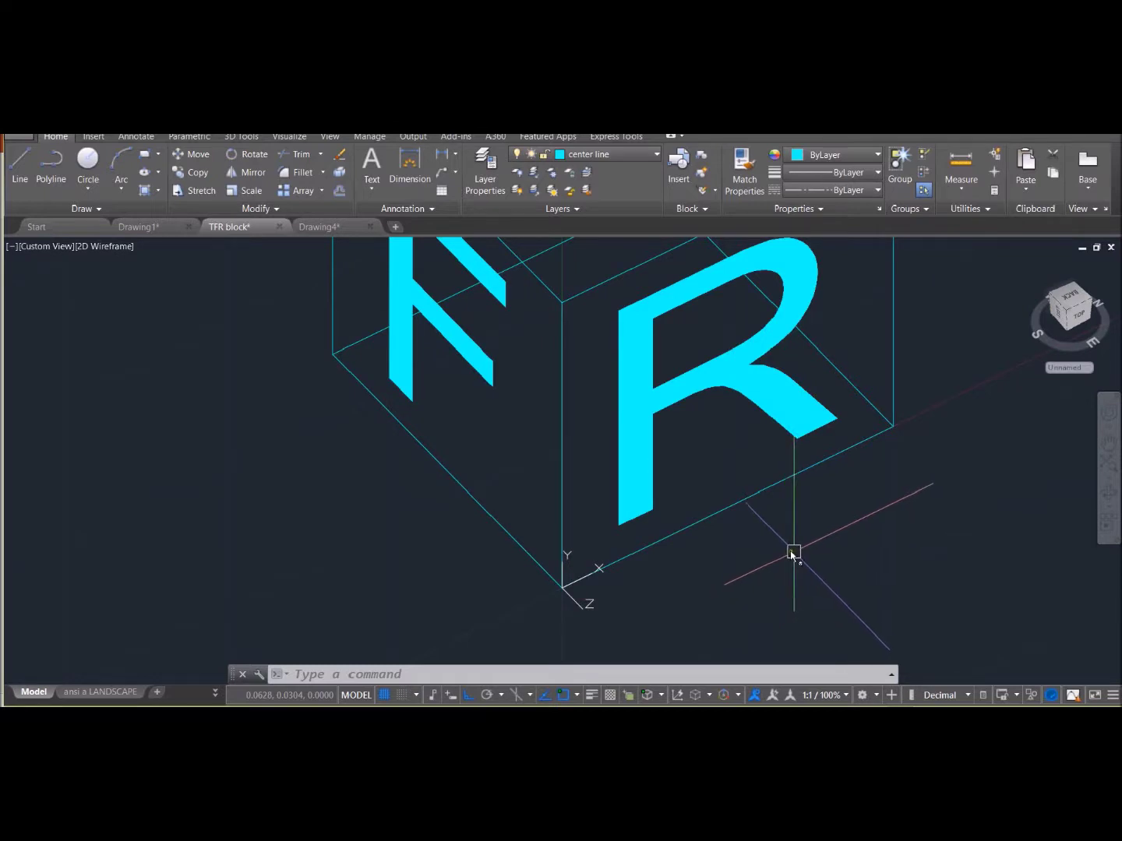
pyautogui.keyDown('shift'); pyautogui.moveTo(793, 553); pyautogui.dragTo(763, 523, button='middle'); pyautogui.keyUp('shift')
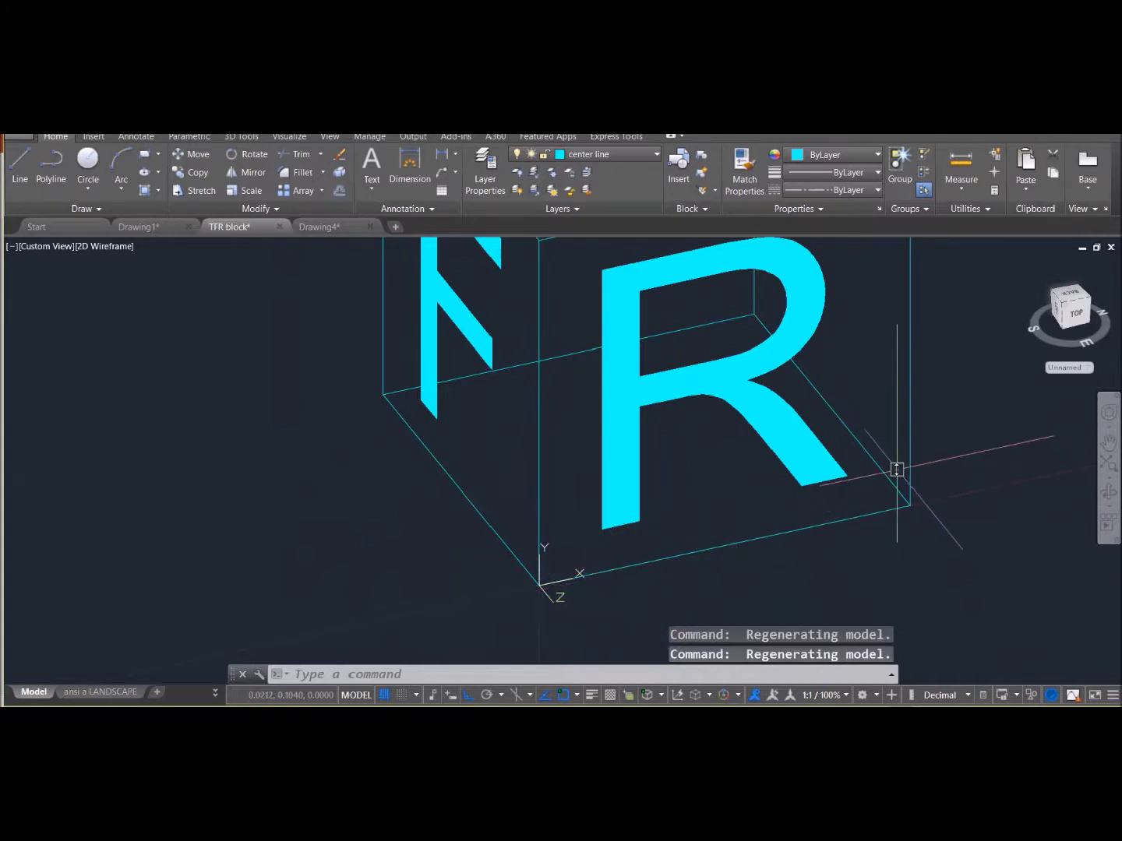
pyautogui.scroll(1, 859, 469)
pyautogui.scroll(-3, 860, 467)
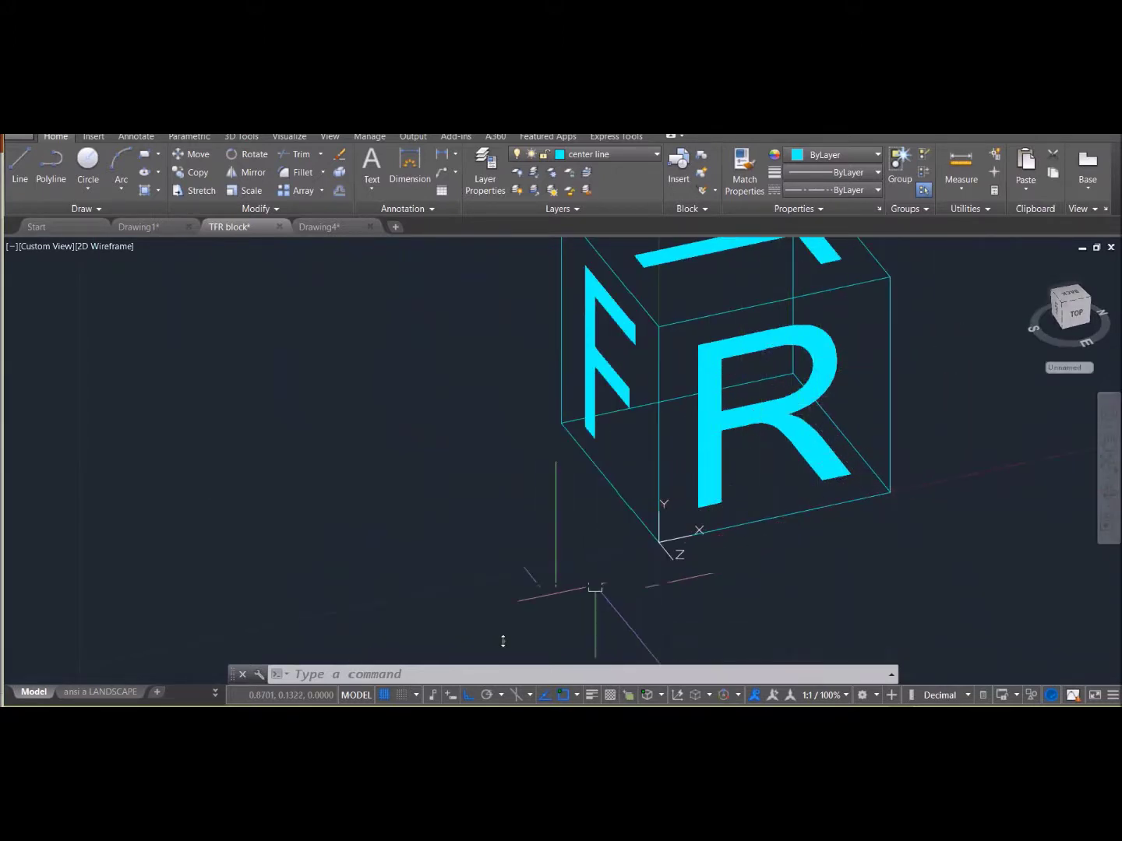
pyautogui.click(403, 674)
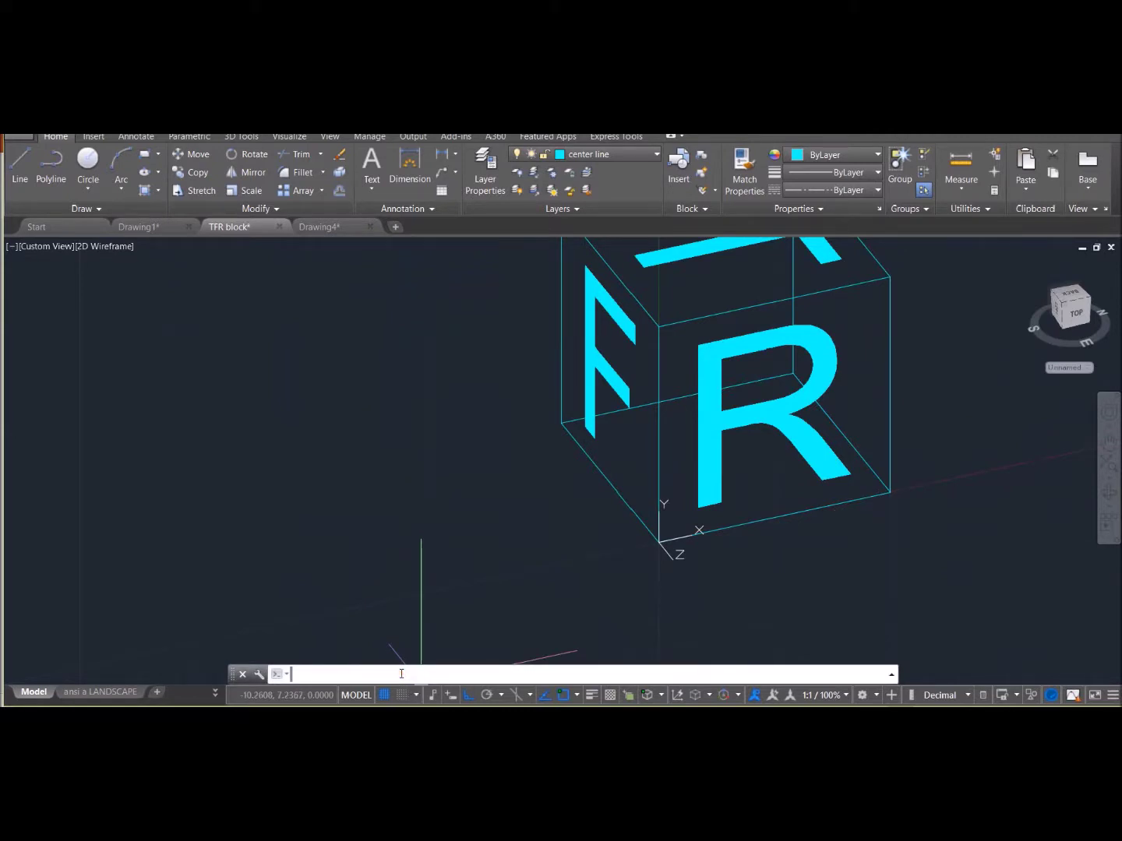
# - Store the R-face coordinate system via UCS NA Save as Right, overwriting the old one
pyautogui.write('UCS')
pyautogui.press('Return')
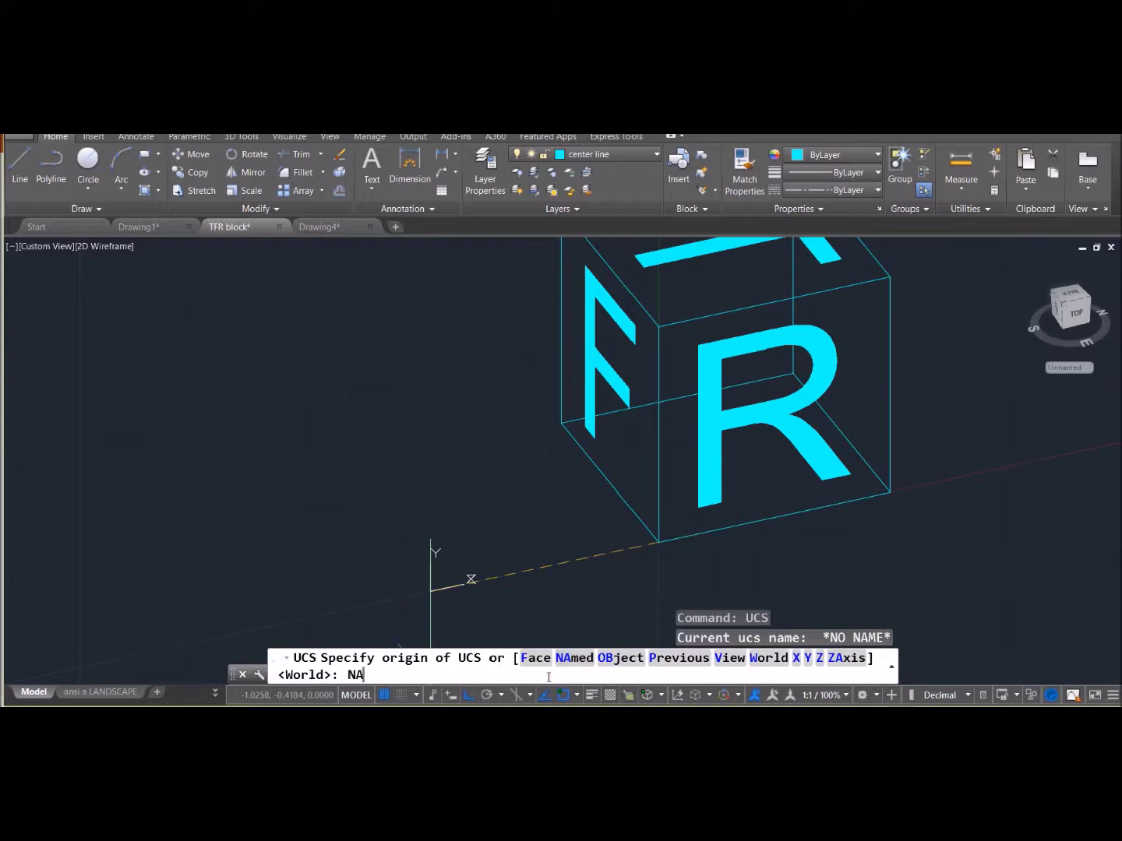
pyautogui.press('Return')
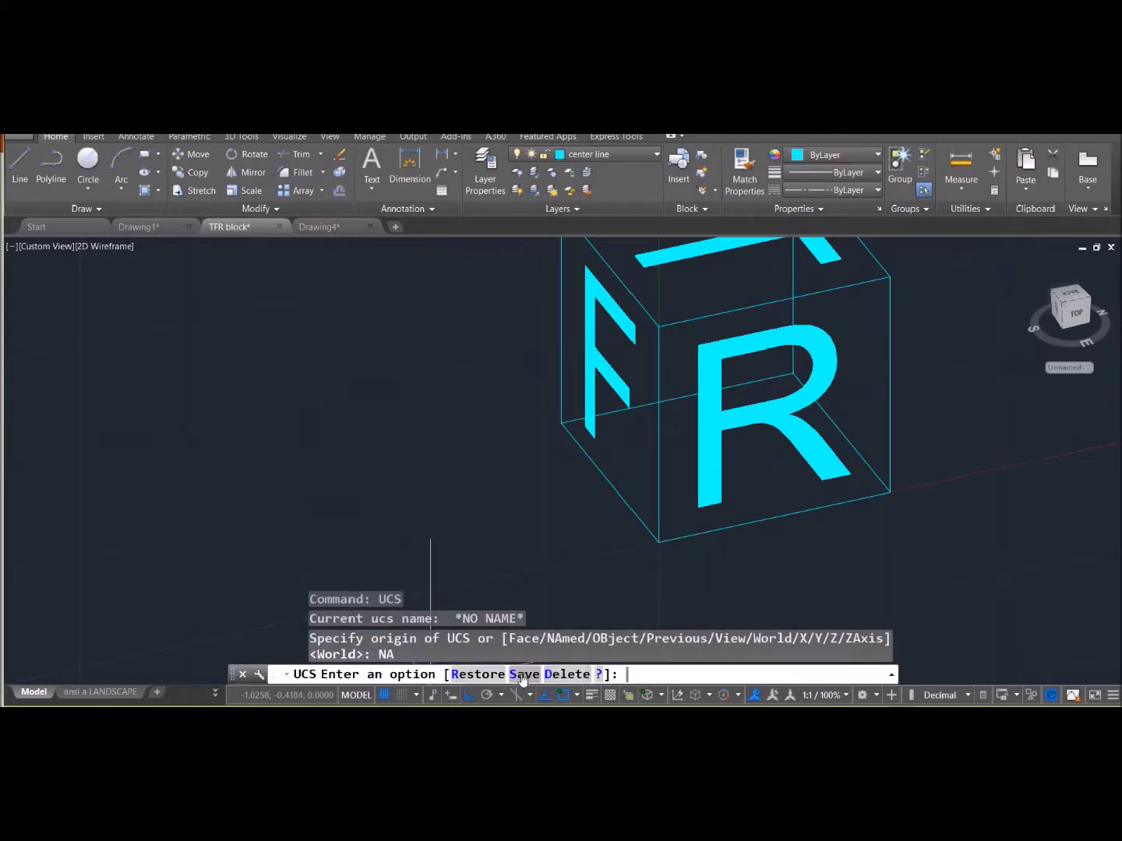
pyautogui.click(523, 675)
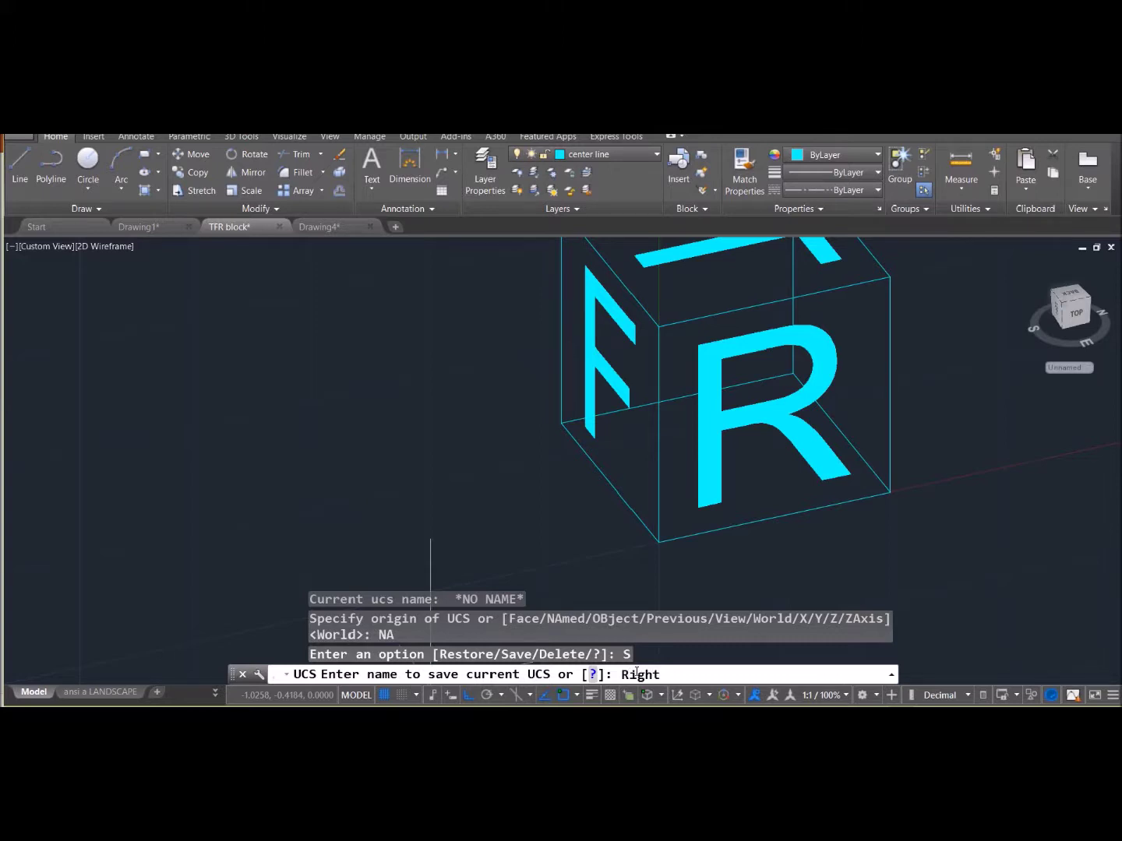
pyautogui.press('Return')
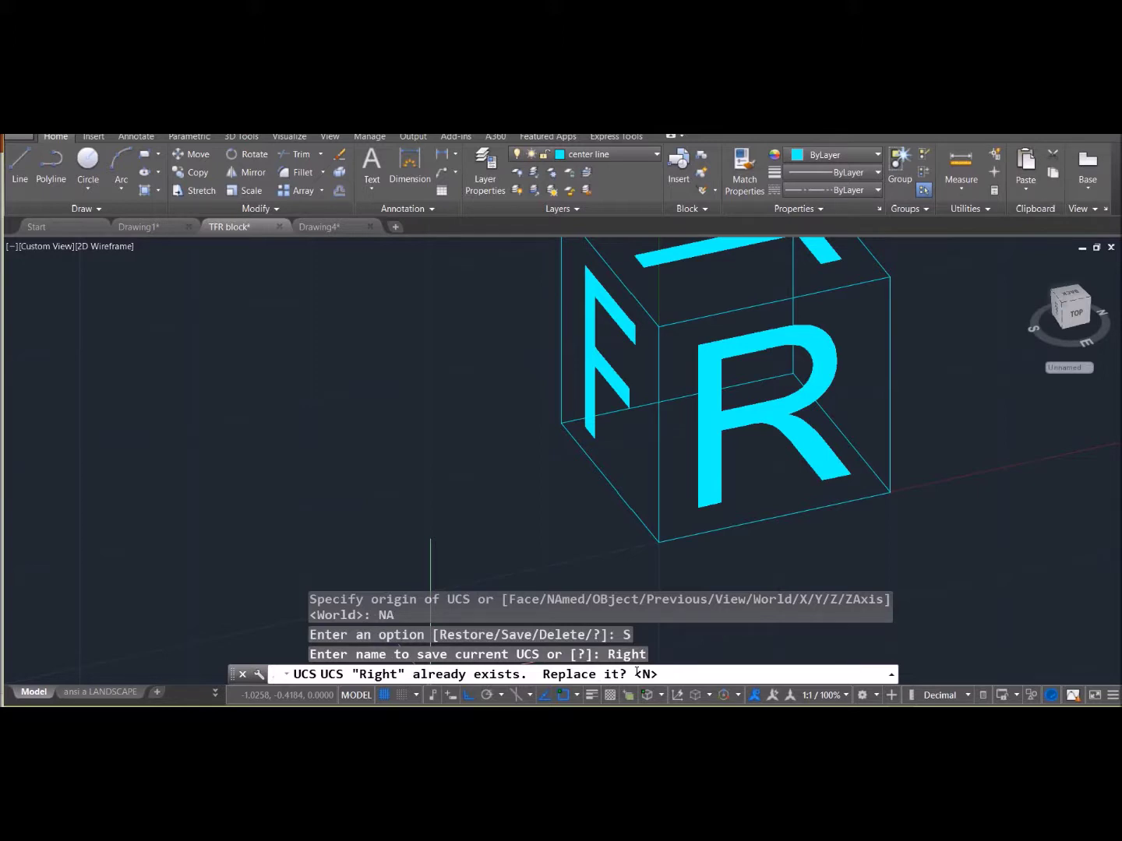
pyautogui.press('Return')
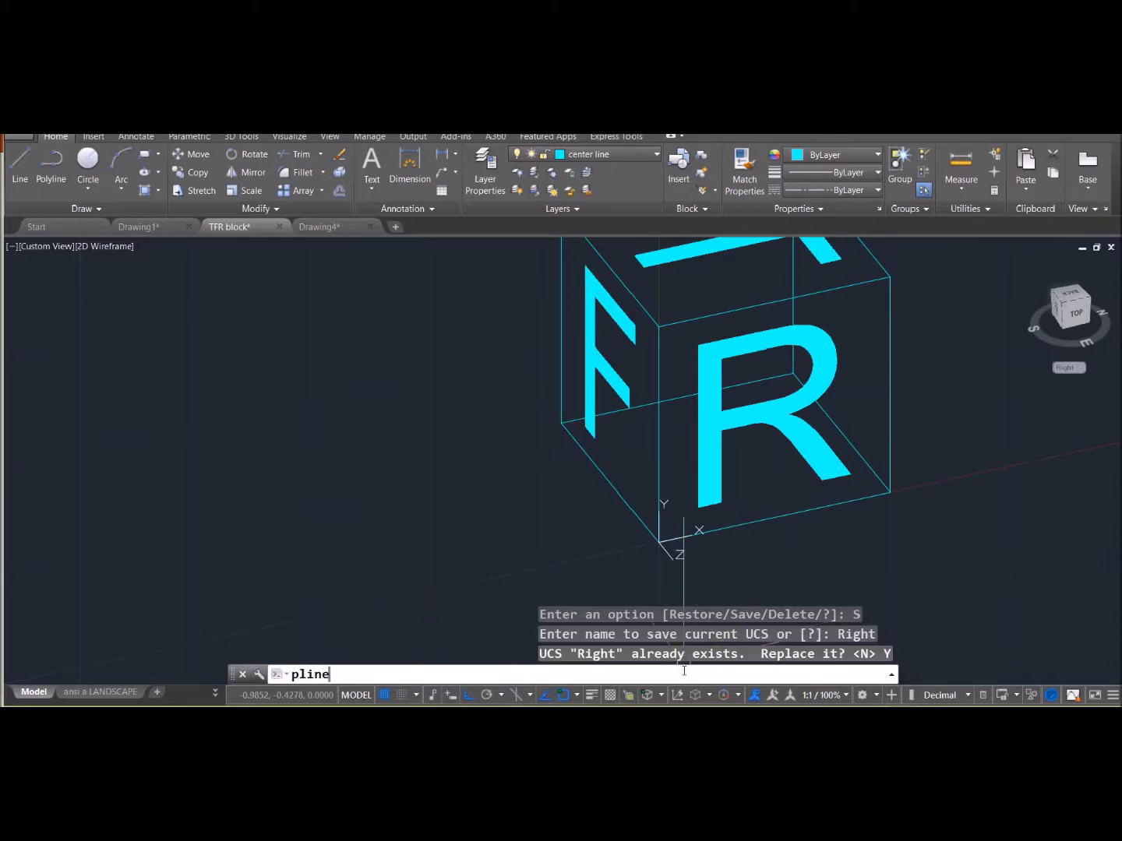
pyautogui.press('Return')
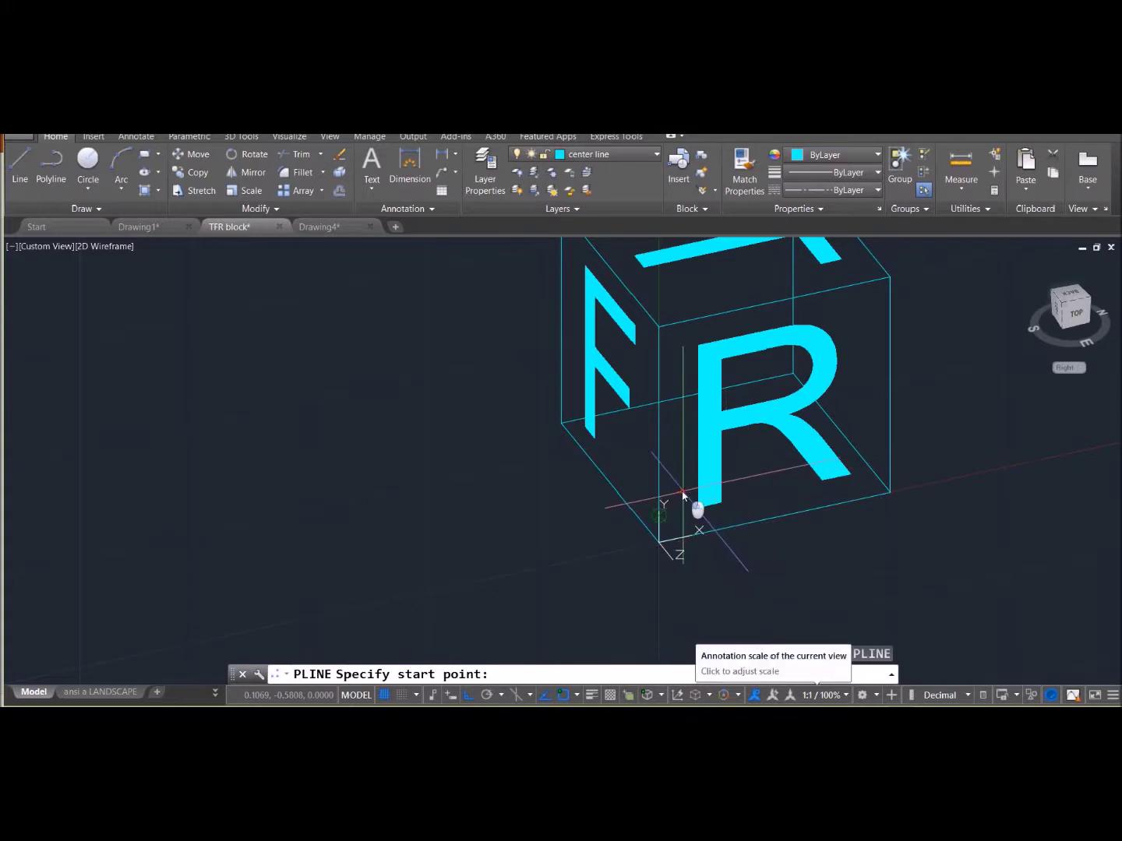
# - Draw a four-vertex polyline across the R face with Ortho off, then cancel it with Esc
pyautogui.click(697, 510)
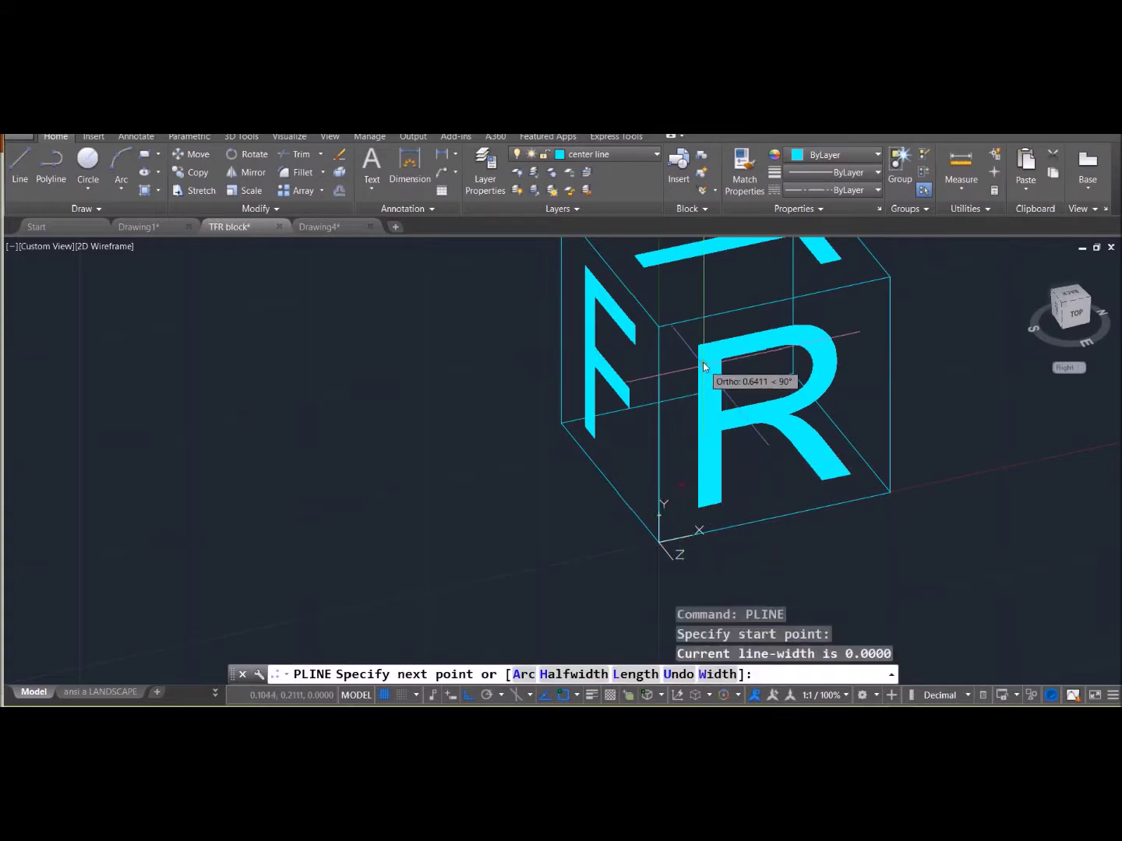
pyautogui.click(466, 699)
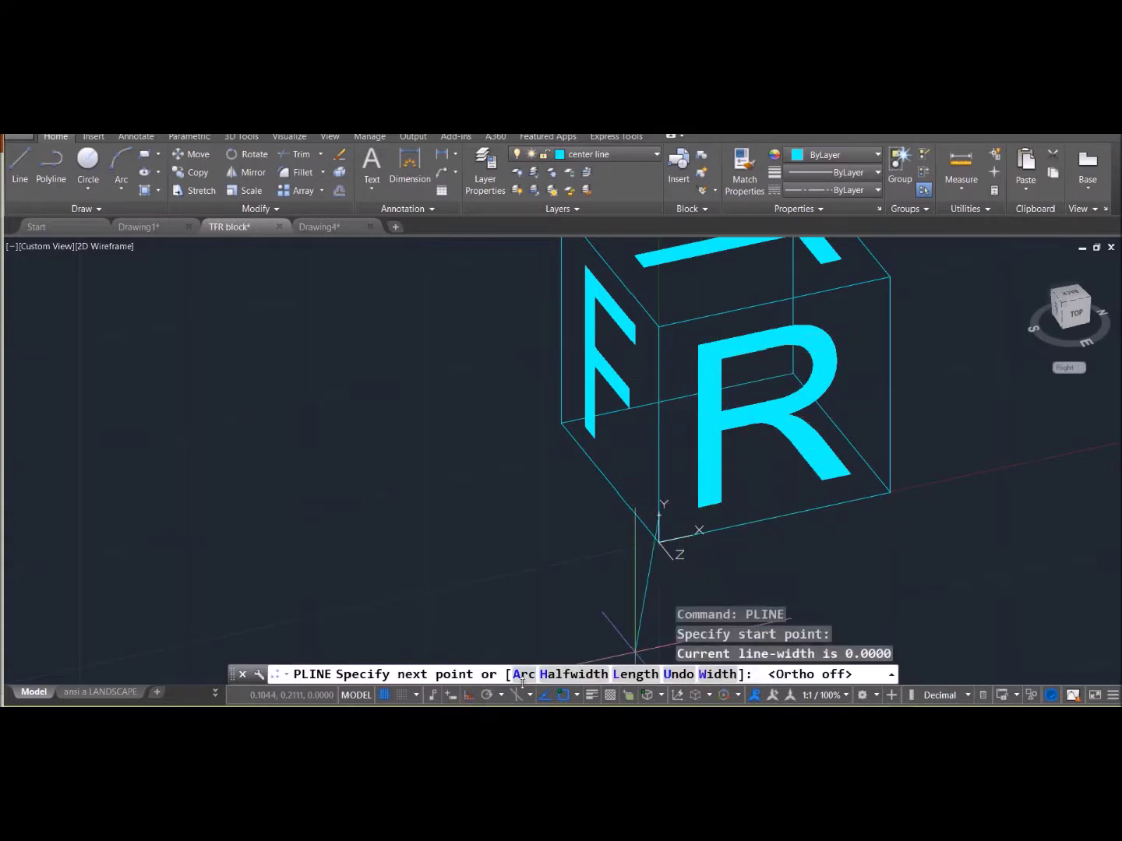
pyautogui.click(690, 407)
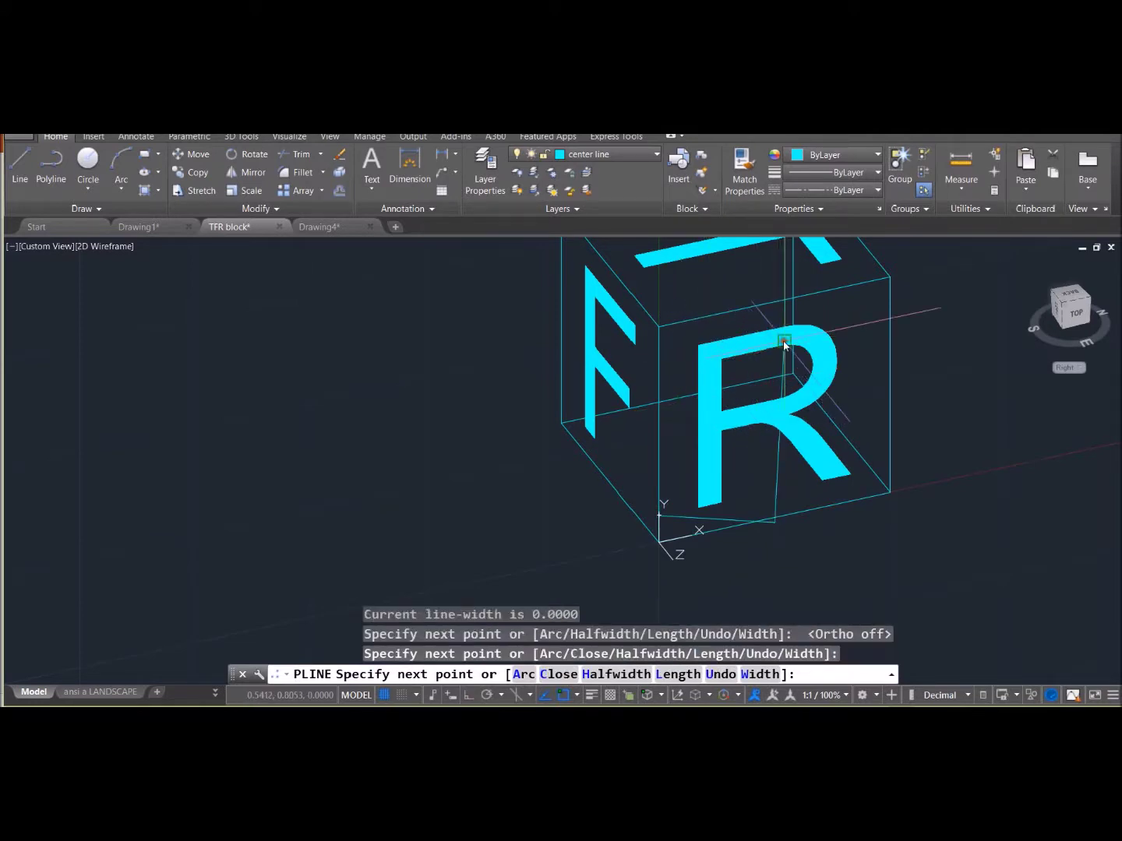
pyautogui.click(866, 414)
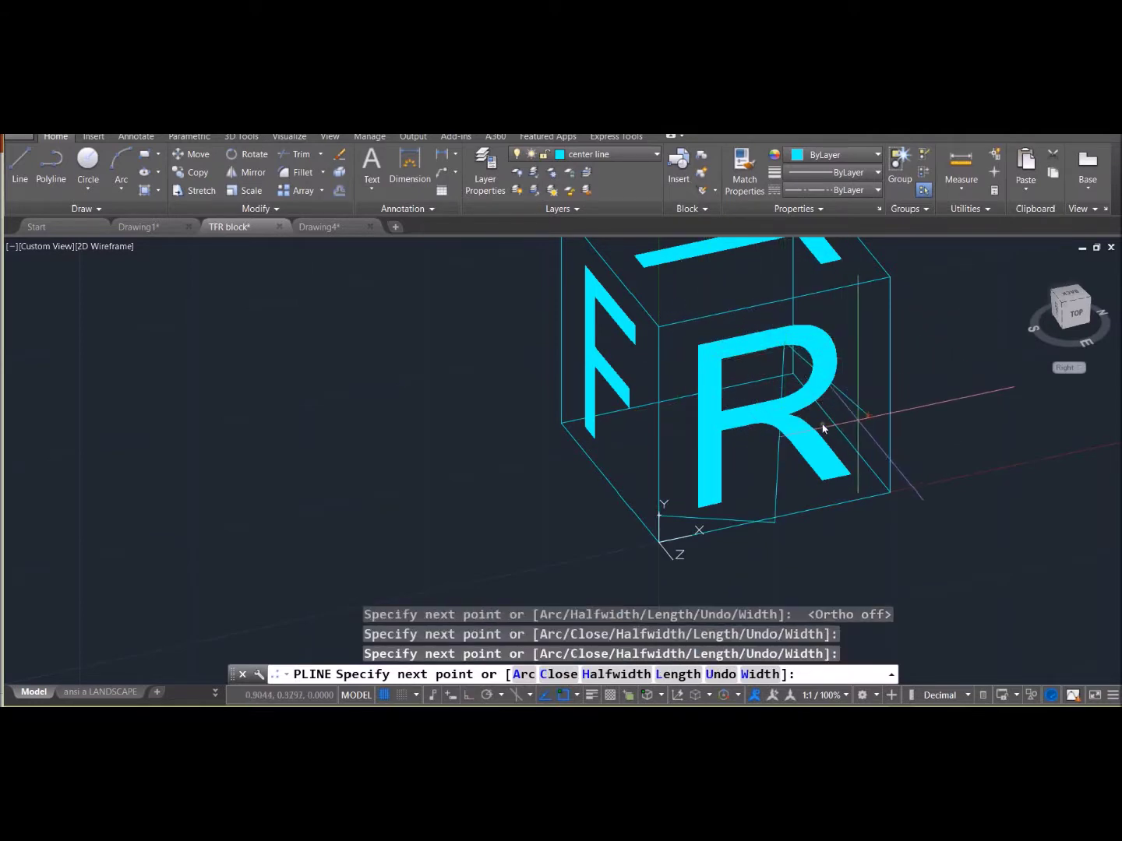
pyautogui.click(676, 353)
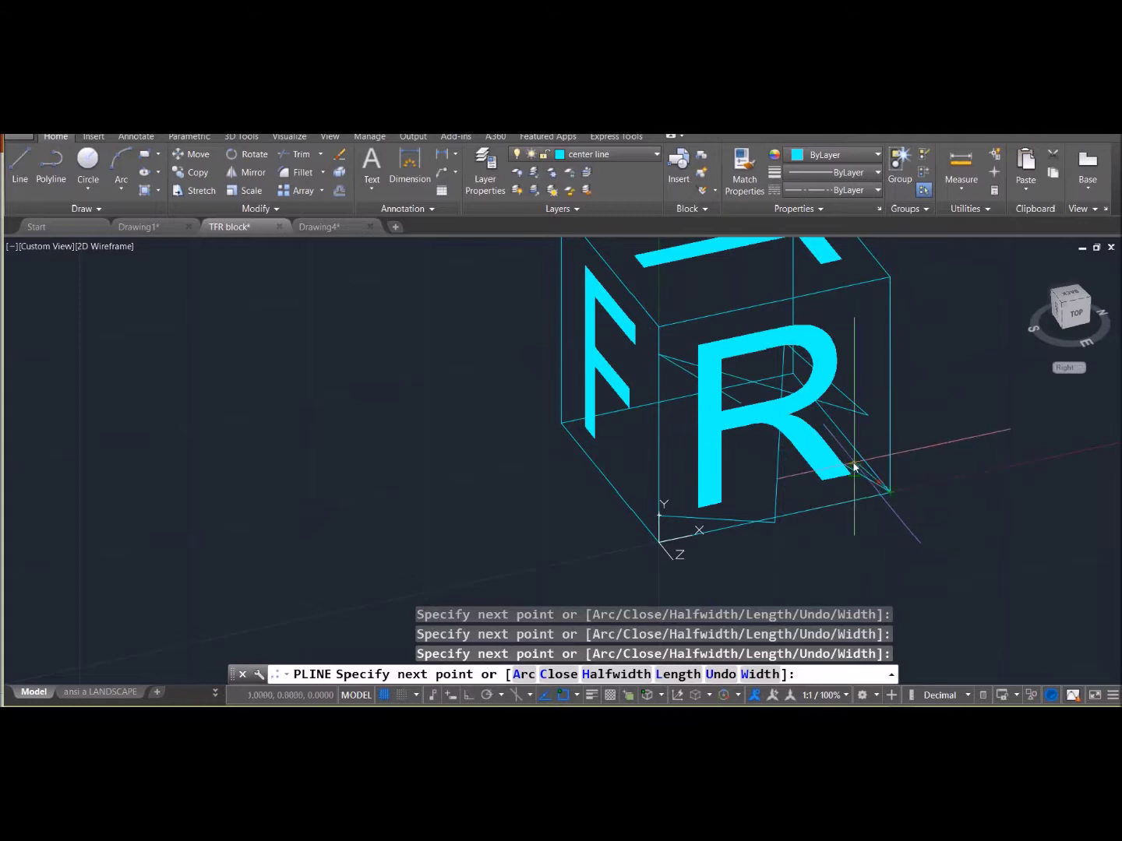
pyautogui.press('Escape')
pyautogui.keyDown('shift'); pyautogui.moveTo(876, 534); pyautogui.dragTo(859, 578, button='middle'); pyautogui.keyUp('shift')
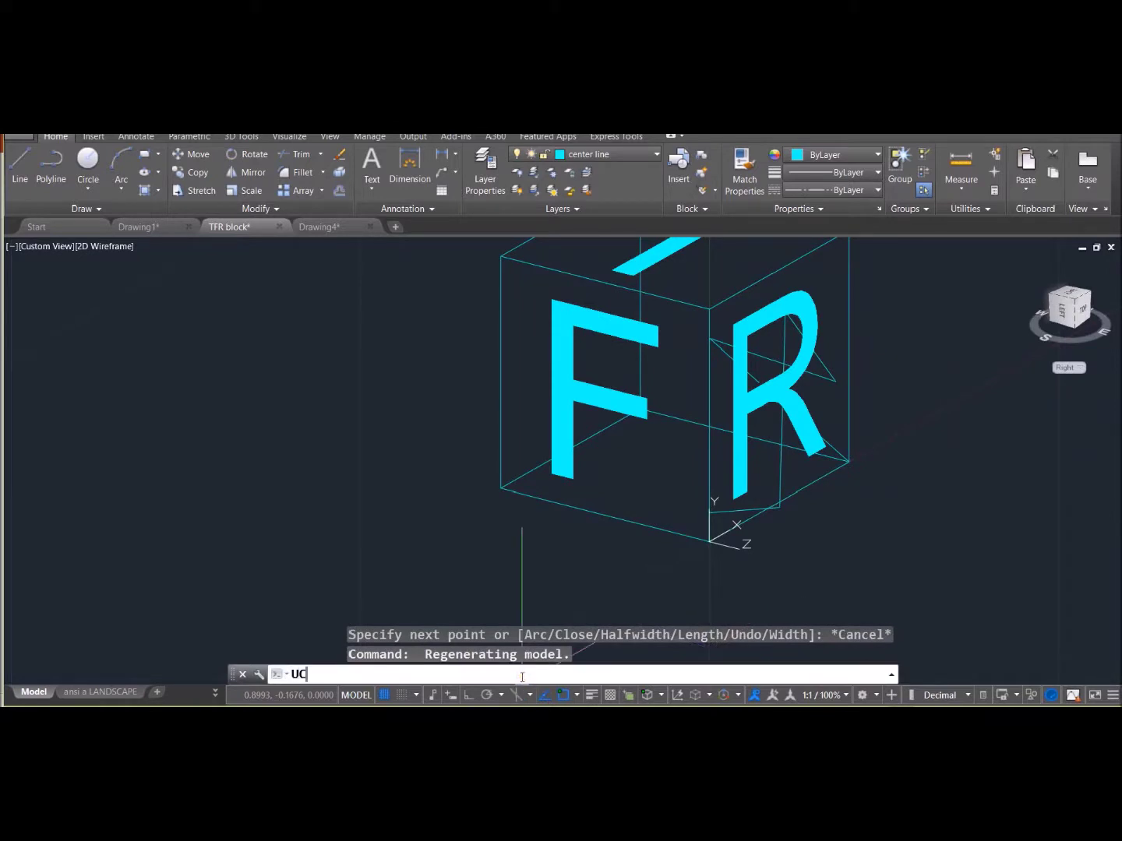
# - Switch the UCS to World with the W option and orbit toward a front view
pyautogui.press('Return')
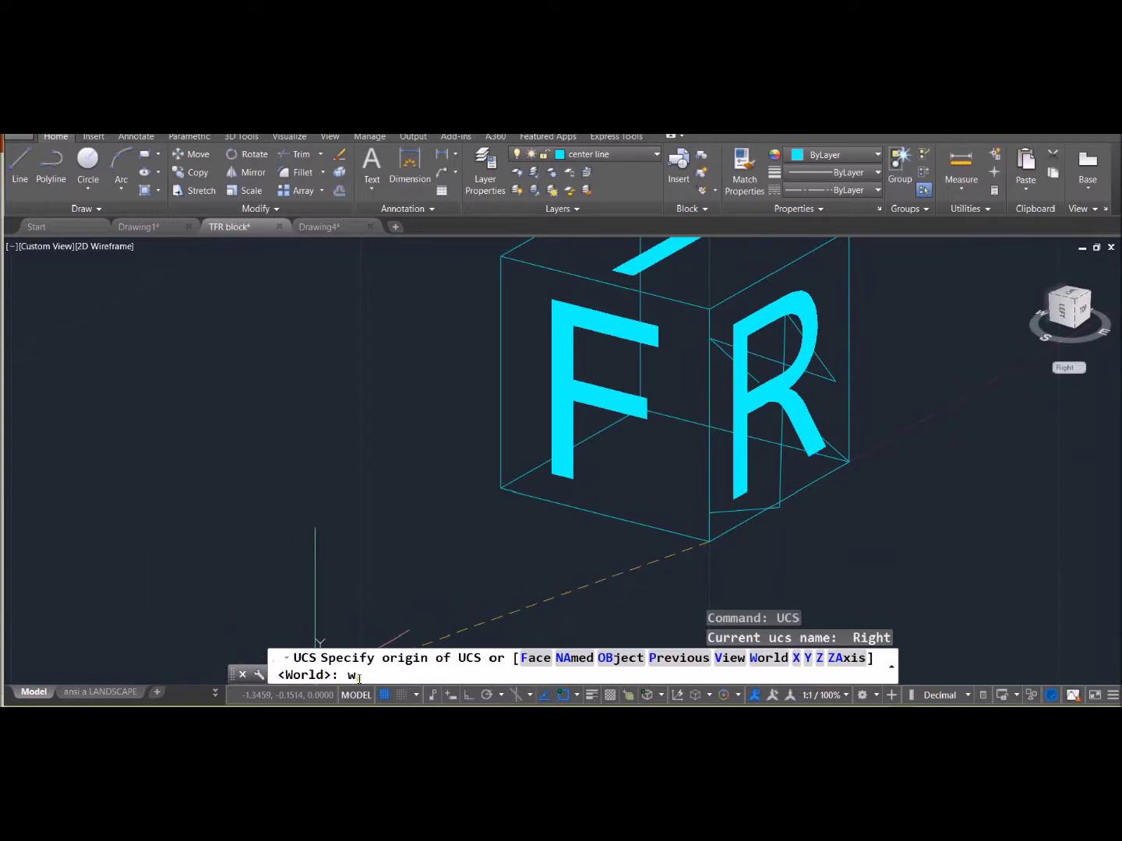
pyautogui.press('Return')
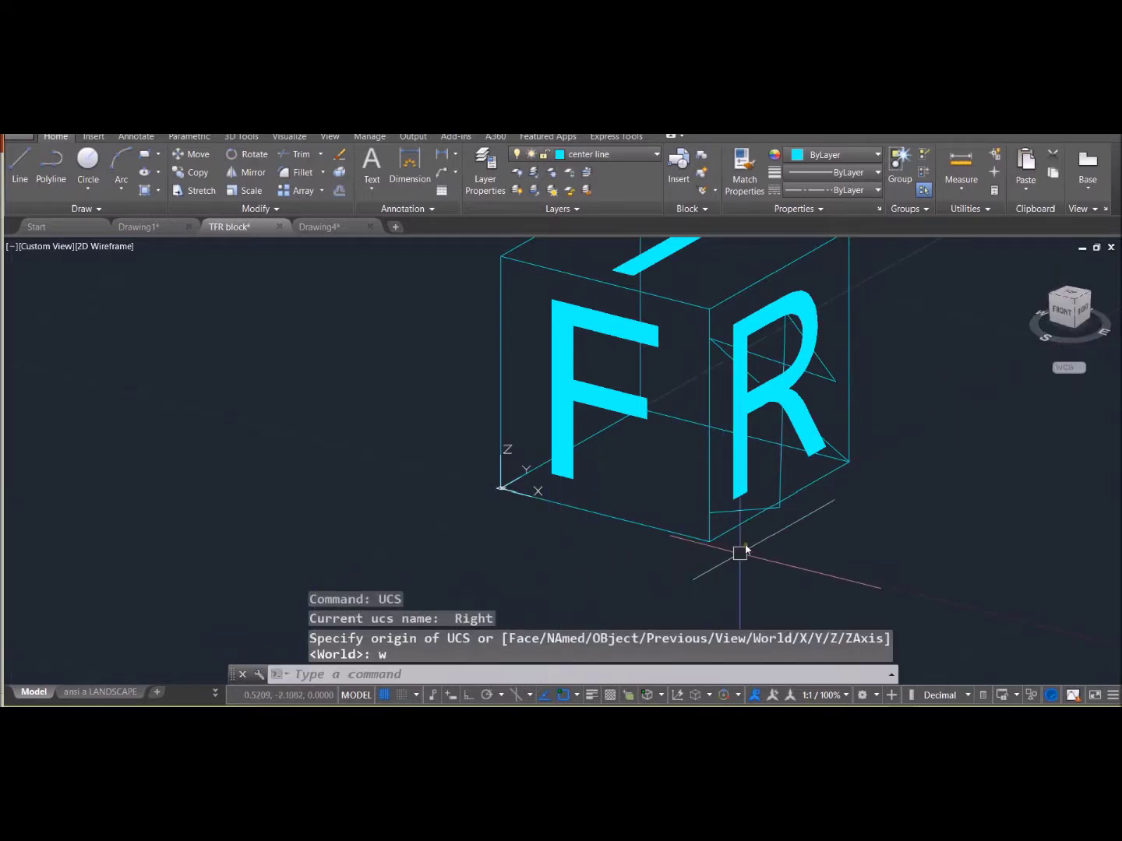
pyautogui.moveTo(741, 548)
pyautogui.keyDown('shift'); pyautogui.mouseDown(button='middle')
pyautogui.moveTo(769, 529)
pyautogui.moveTo(831, 576)
pyautogui.moveTo(774, 578)
pyautogui.moveTo(774, 530)
pyautogui.moveTo(750, 550)
pyautogui.moveTo(759, 546)
pyautogui.mouseUp(button='middle'); pyautogui.keyUp('shift')
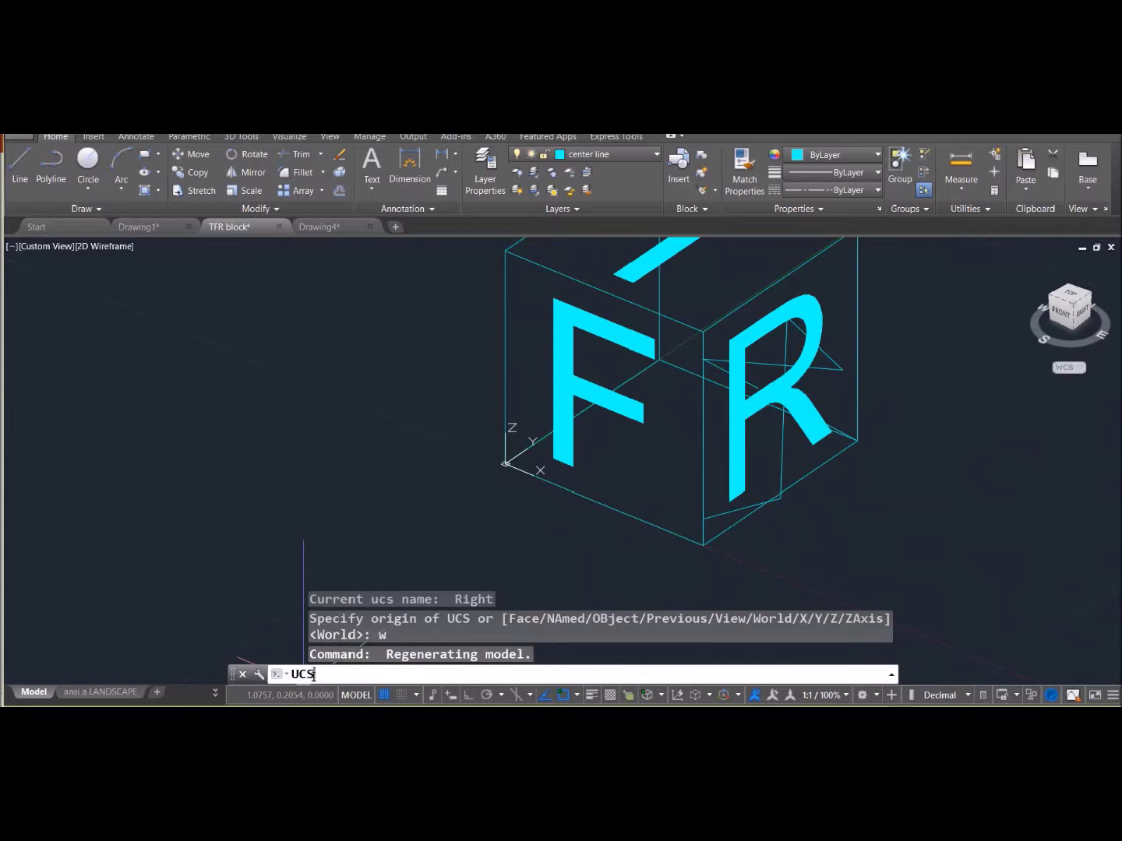
pyautogui.press('Return')
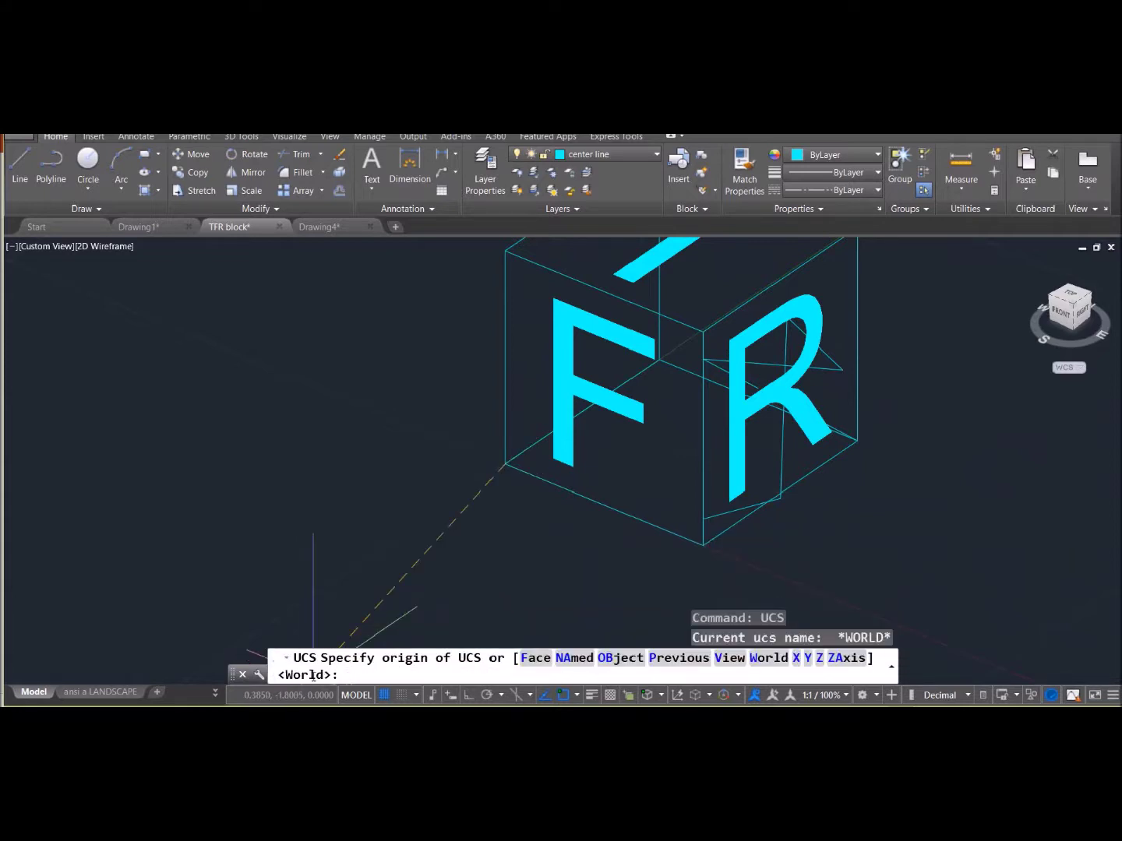
# - Restore the saved UCS named 'right' and orbit the box toward a front view
pyautogui.click(570, 662)
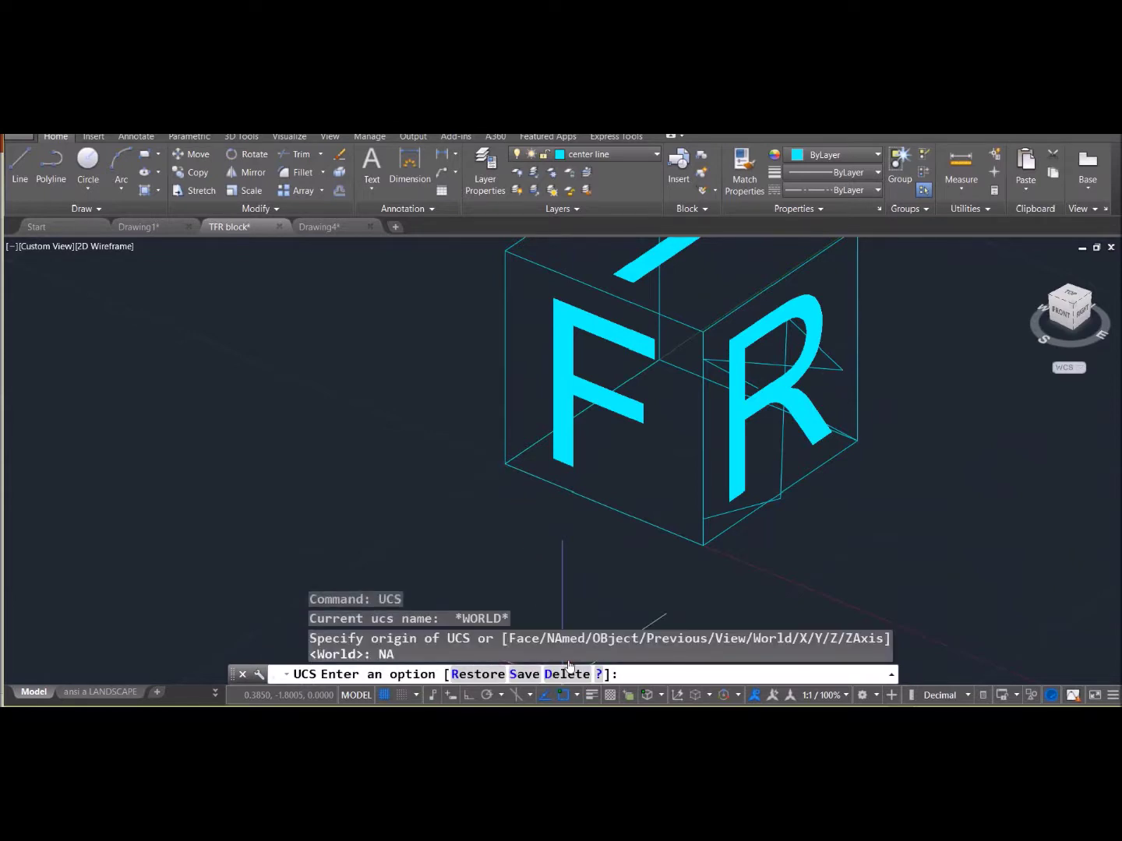
pyautogui.click(478, 675)
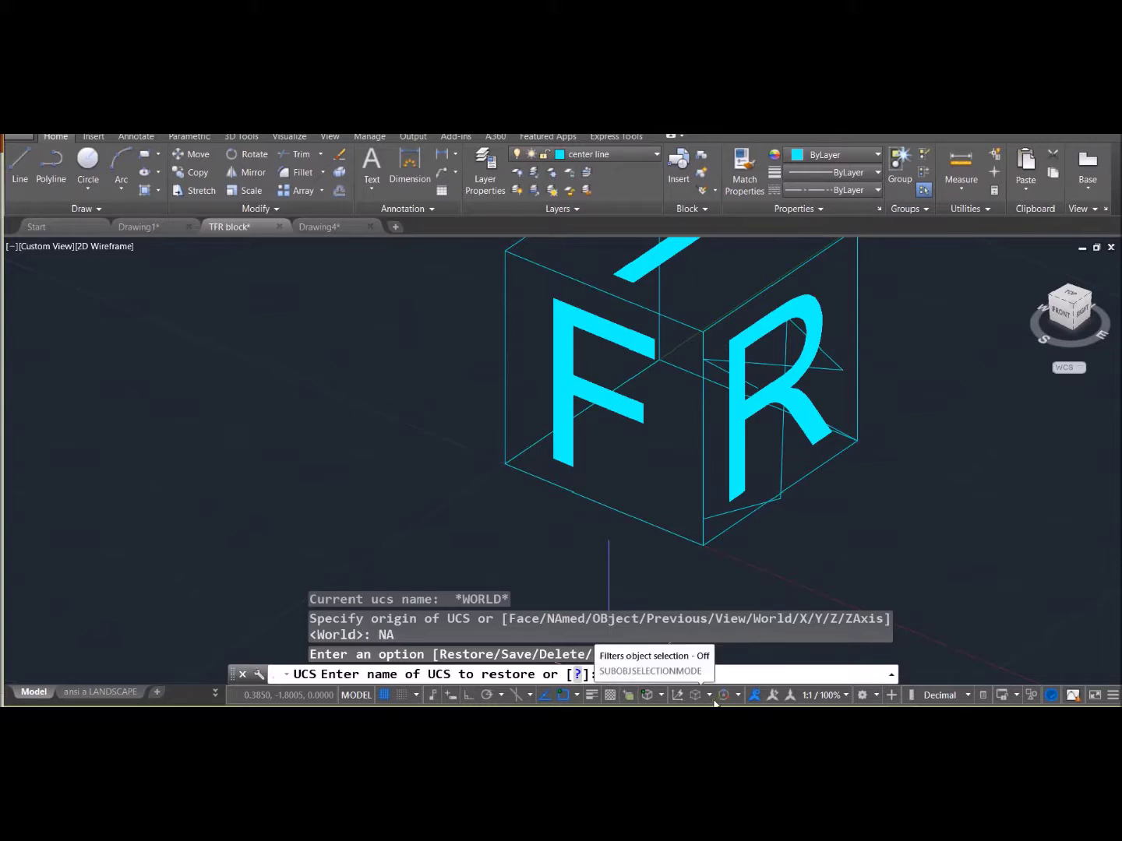
pyautogui.write('right')
pyautogui.press('Return')
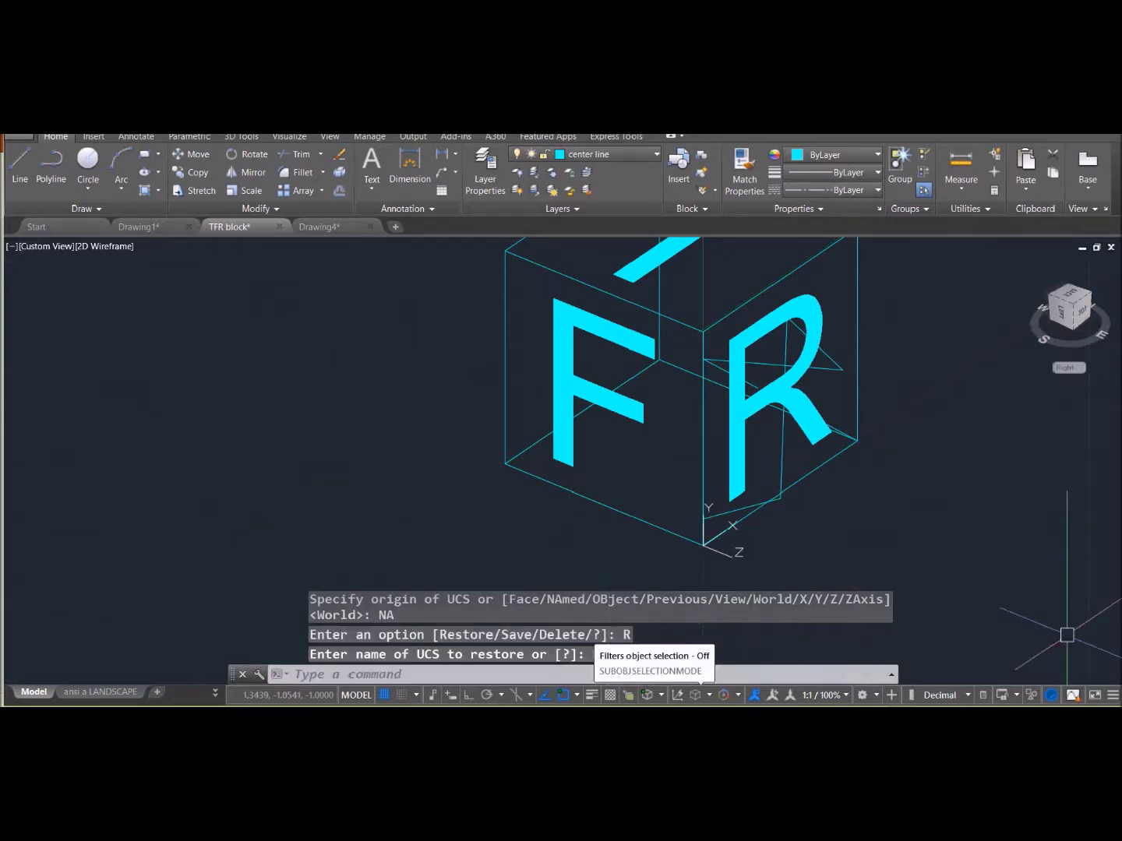
pyautogui.keyDown('shift'); pyautogui.moveTo(1000, 500); pyautogui.dragTo(976, 508, button='middle'); pyautogui.keyUp('shift')
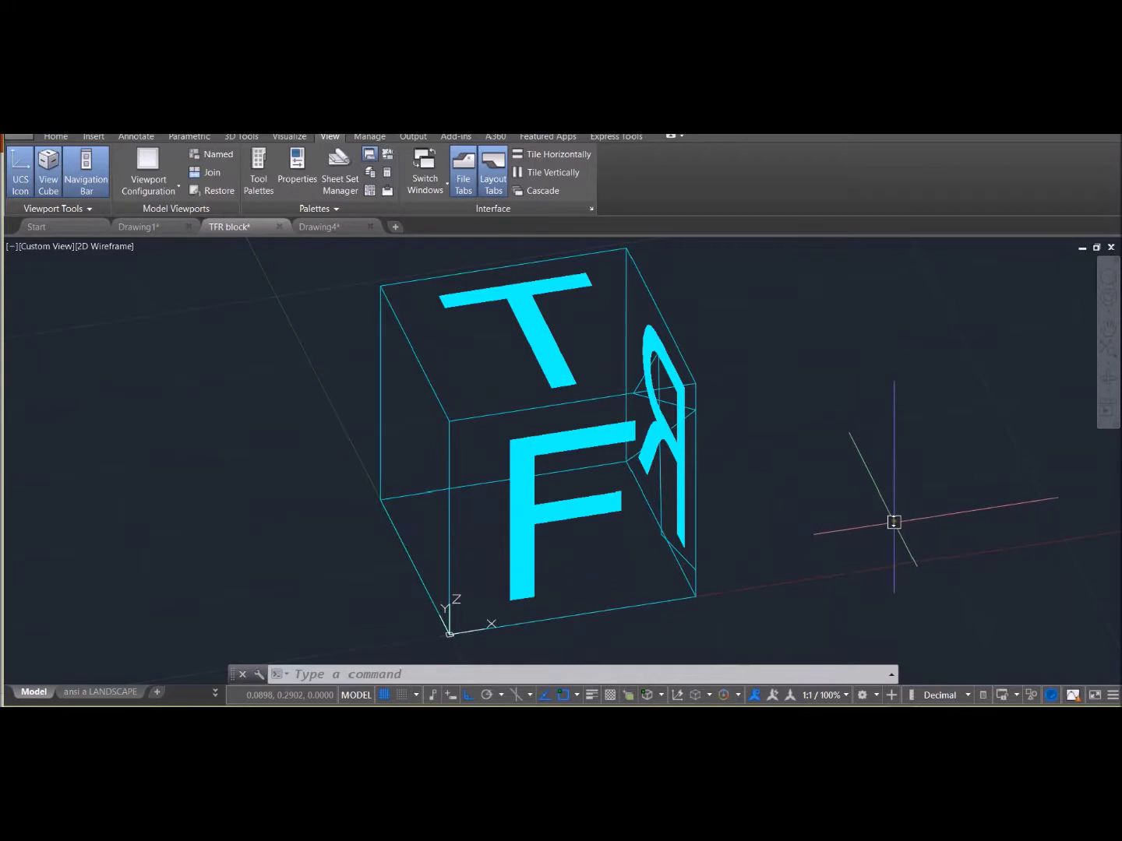
# - Orbit the TFR box until its F and R faces point toward the viewer
pyautogui.keyDown('shift'); pyautogui.moveTo(870, 464); pyautogui.dragTo(612, 568, button='middle'); pyautogui.keyUp('shift')
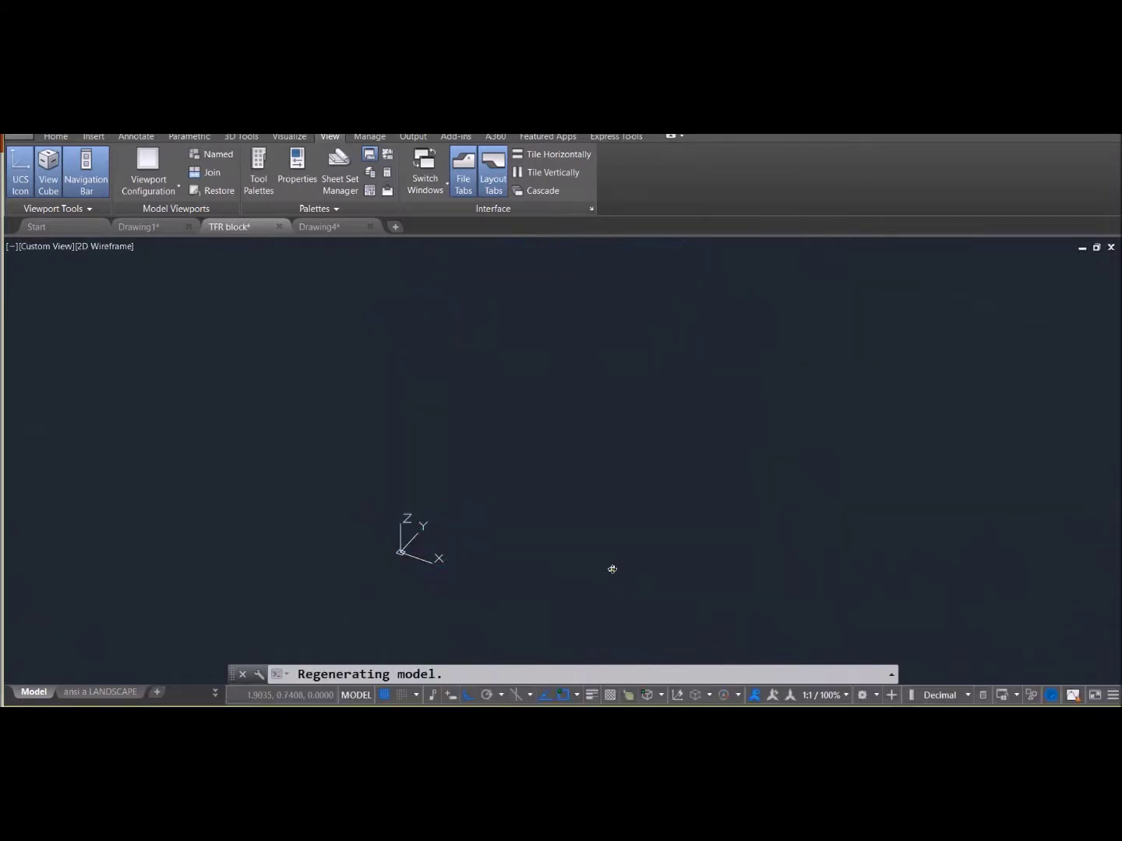
pyautogui.keyDown('shift'); pyautogui.moveTo(876, 492); pyautogui.dragTo(939, 475, button='middle'); pyautogui.keyUp('shift')
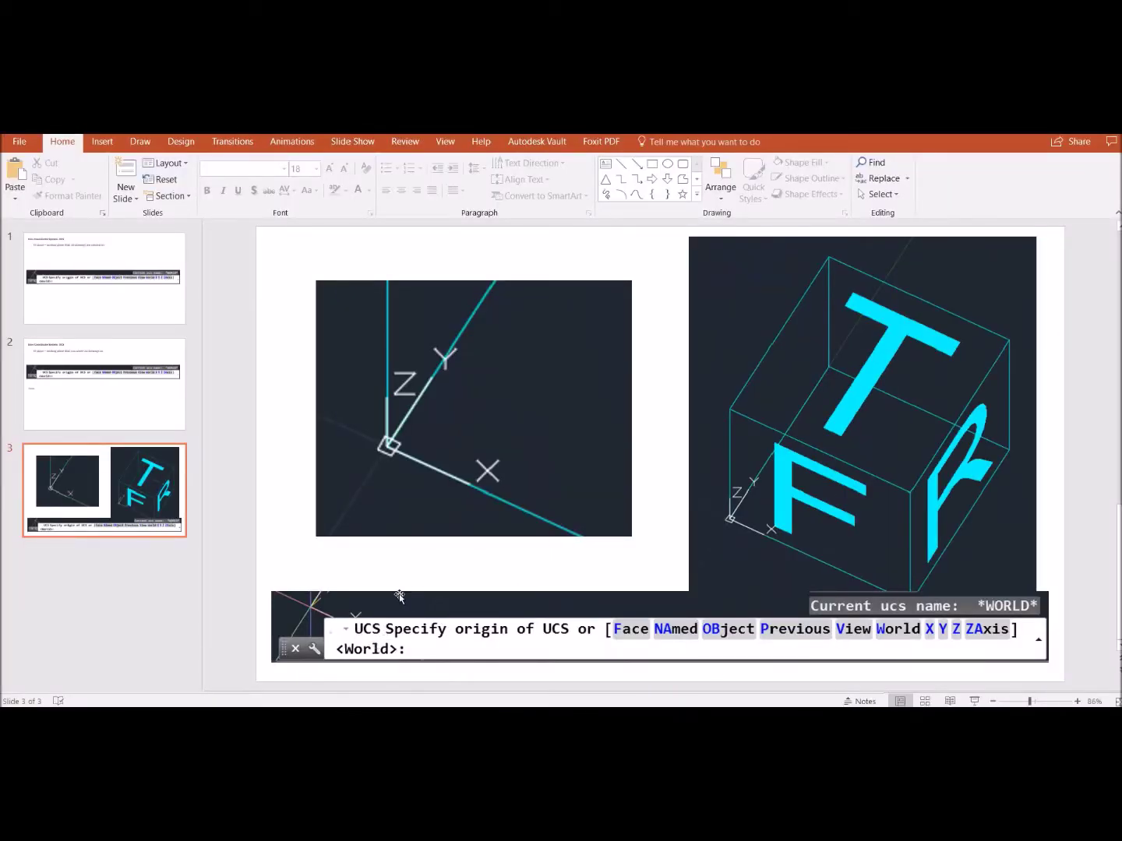
# - Move the UCS command-line screenshot upward so it sits just below both cube images
pyautogui.moveTo(493, 635); pyautogui.dragTo(483, 605)
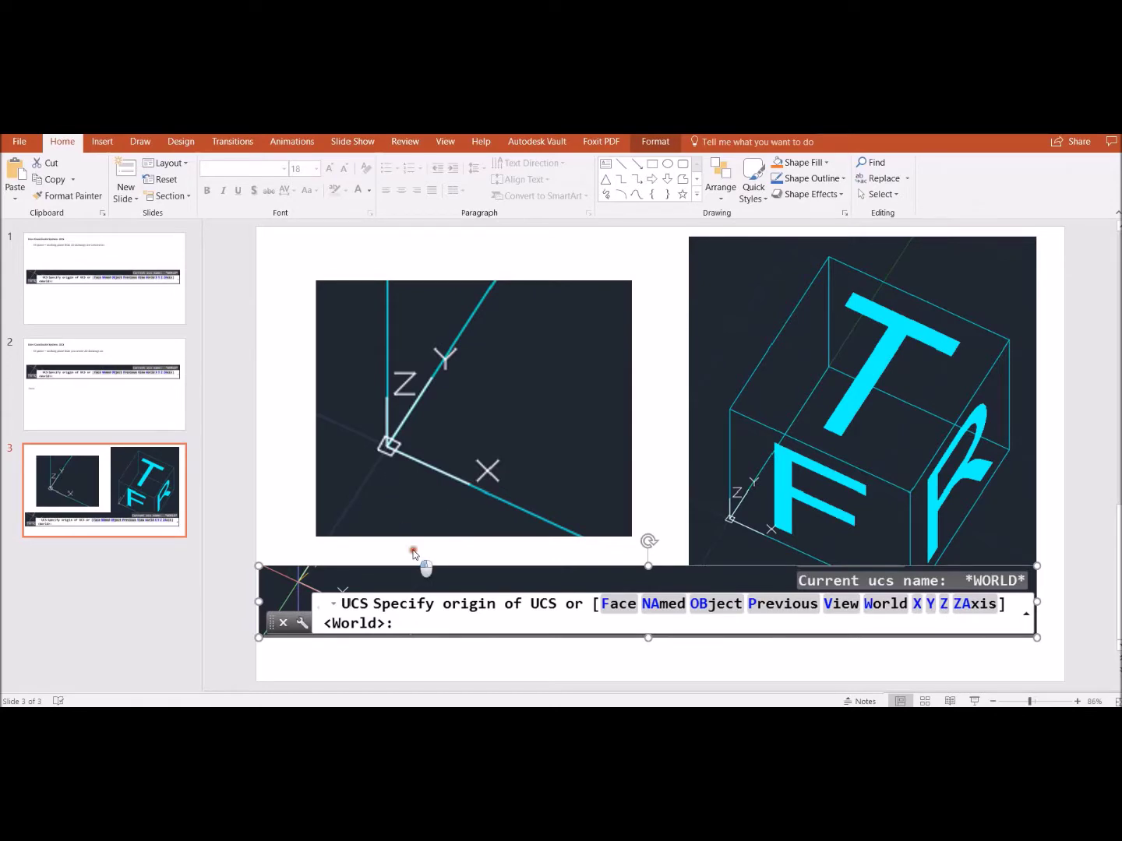
pyautogui.click(413, 556)
# - Zoom into slide 3 and highlight the X axis of the UCS screenshot in yellow
pyautogui.keyDown('ctrl'); pyautogui.scroll(4, 415, 544); pyautogui.keyUp('ctrl')
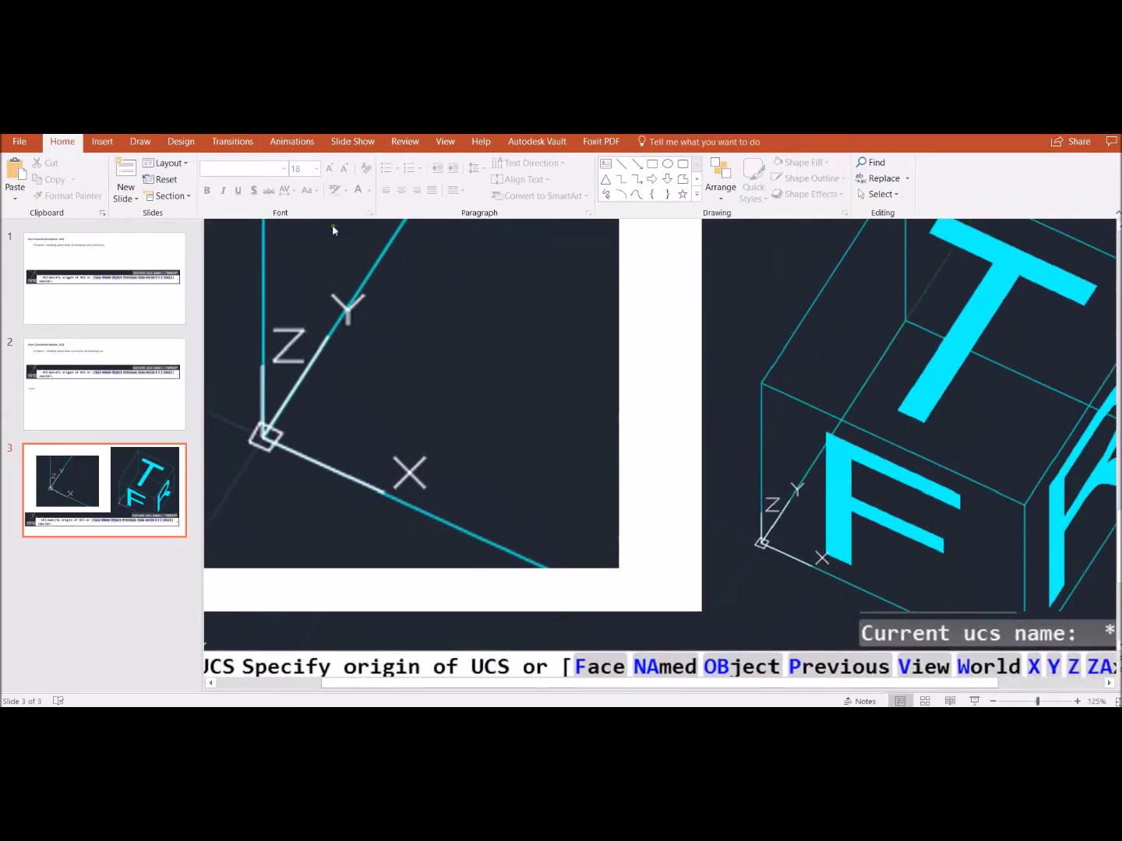
pyautogui.click(140, 141)
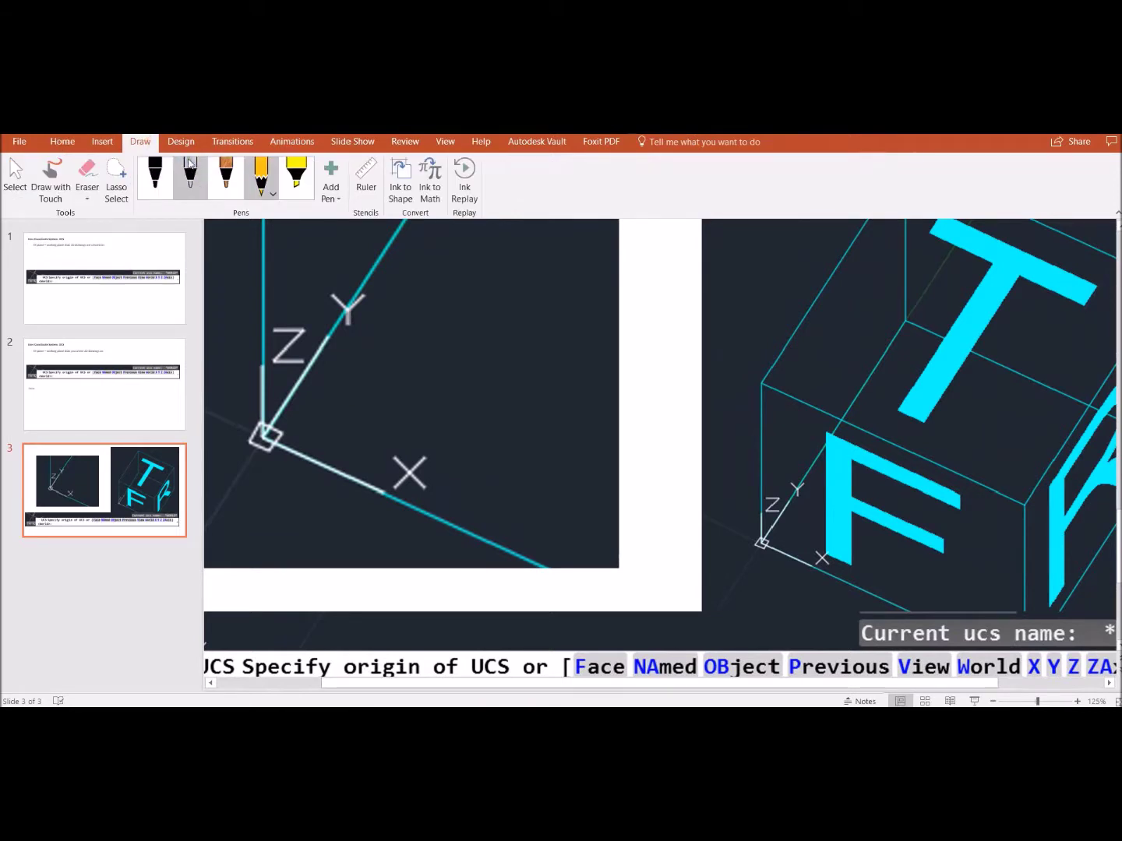
pyautogui.click(296, 173)
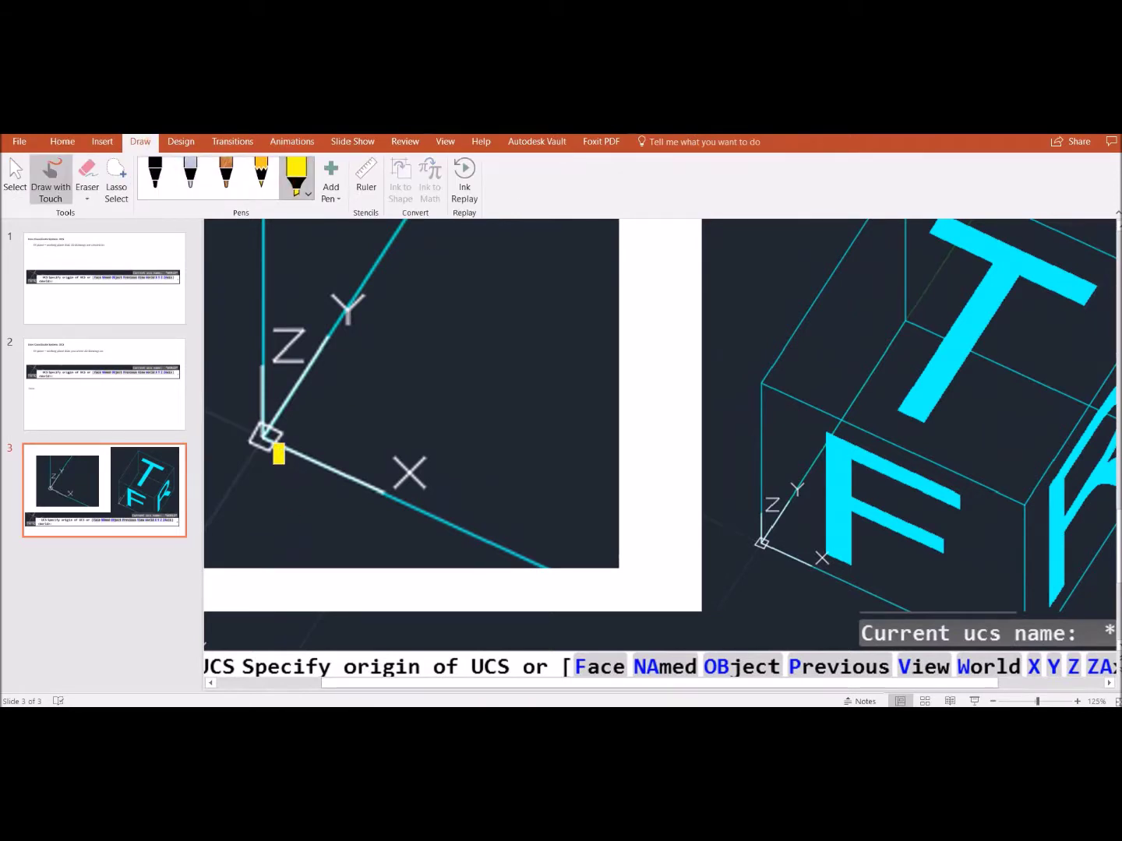
pyautogui.moveTo(268, 441); pyautogui.dragTo(517, 554)
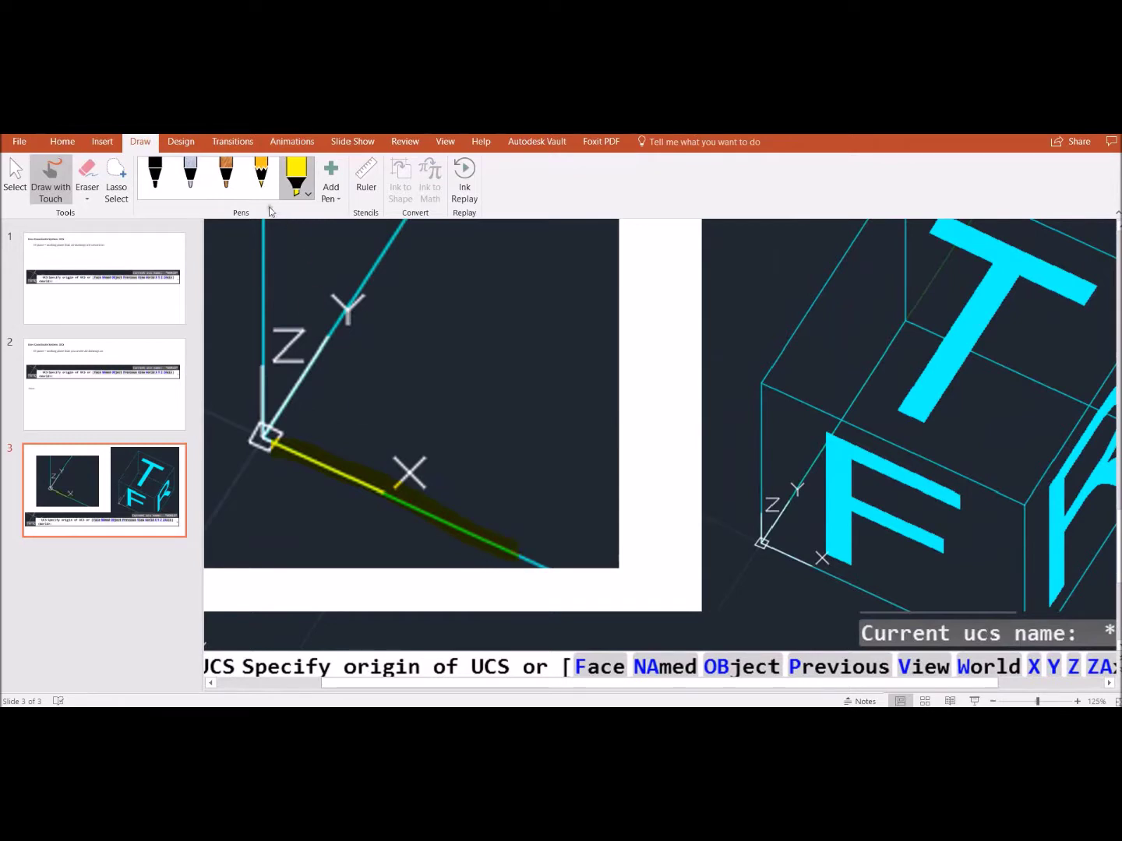
# - Draw yellow pencil arrowheads on the rotation curve near the Y axis and the lower arrow
pyautogui.click(262, 176)
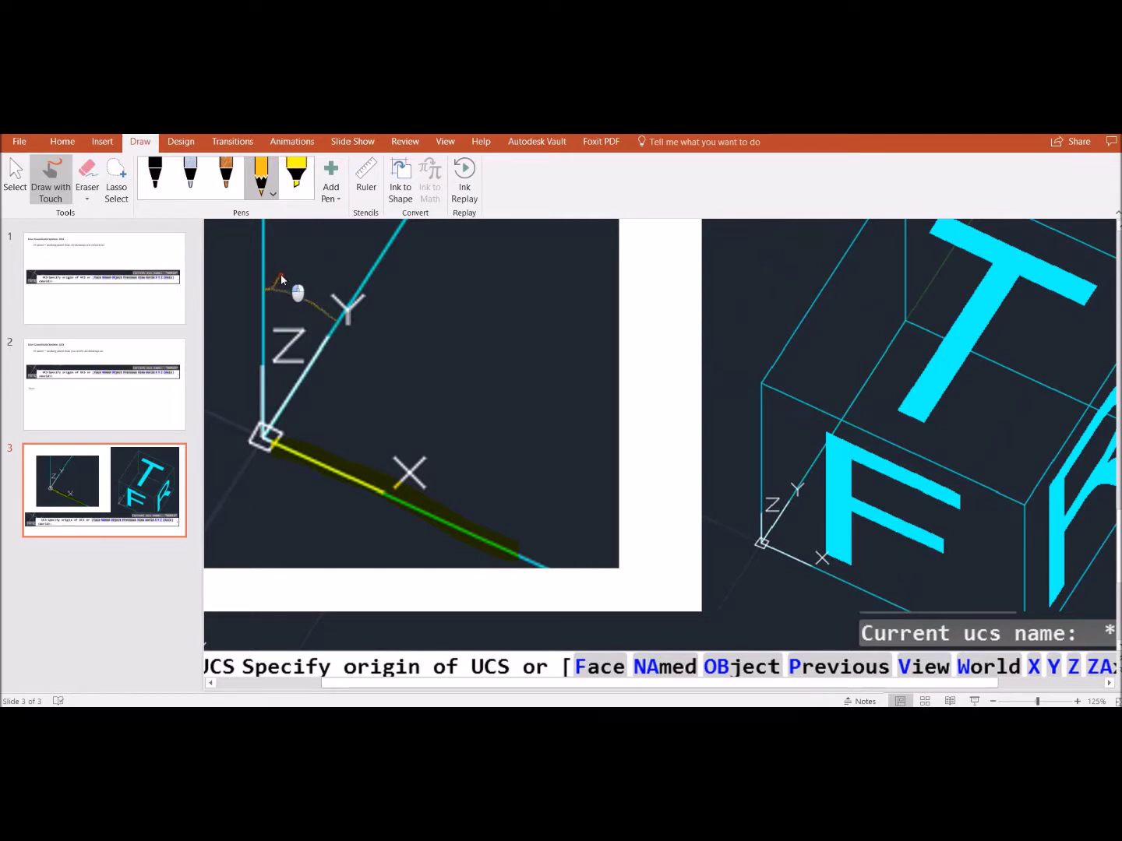
pyautogui.moveTo(280, 275); pyautogui.dragTo(270, 295)
pyautogui.moveTo(447, 558); pyautogui.dragTo(459, 550)
# - Switch the pencil to grey and sketch a Z, an arc, notes and arrow strokes around the axes
pyautogui.click(273, 194)
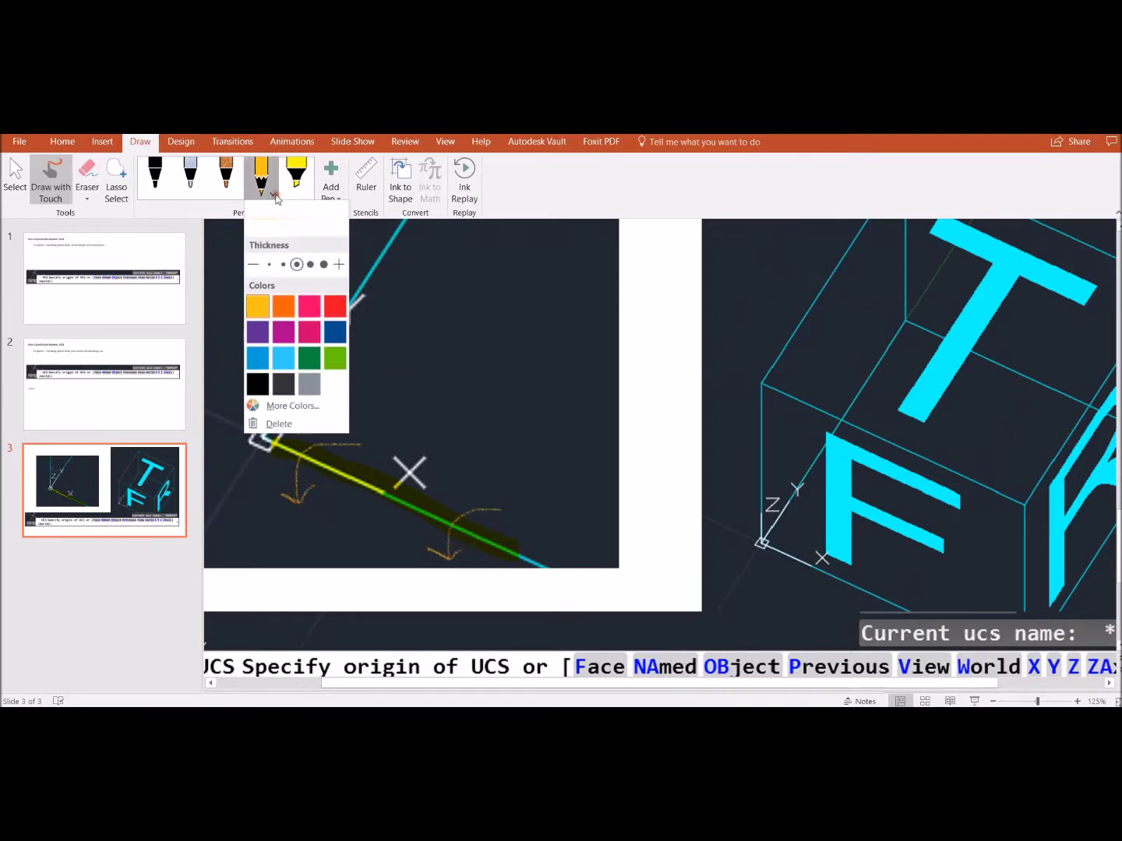
pyautogui.click(308, 383)
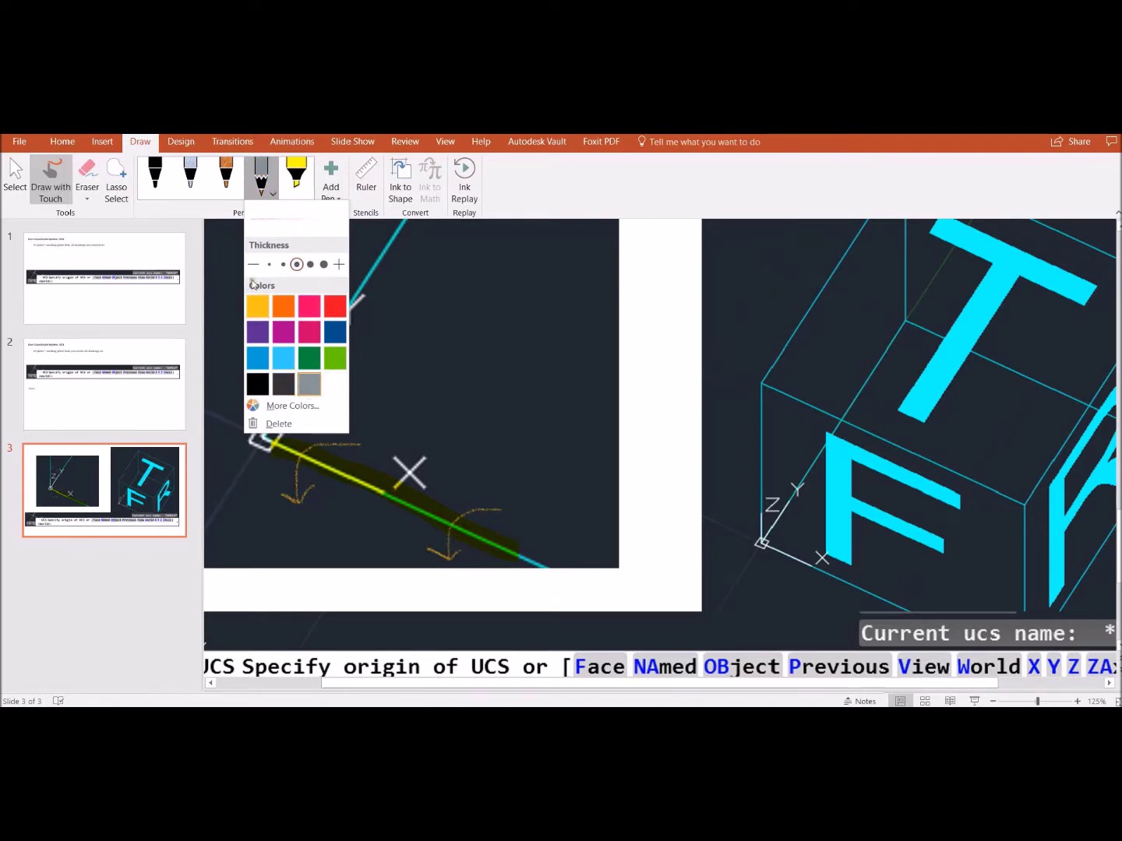
pyautogui.click(240, 461)
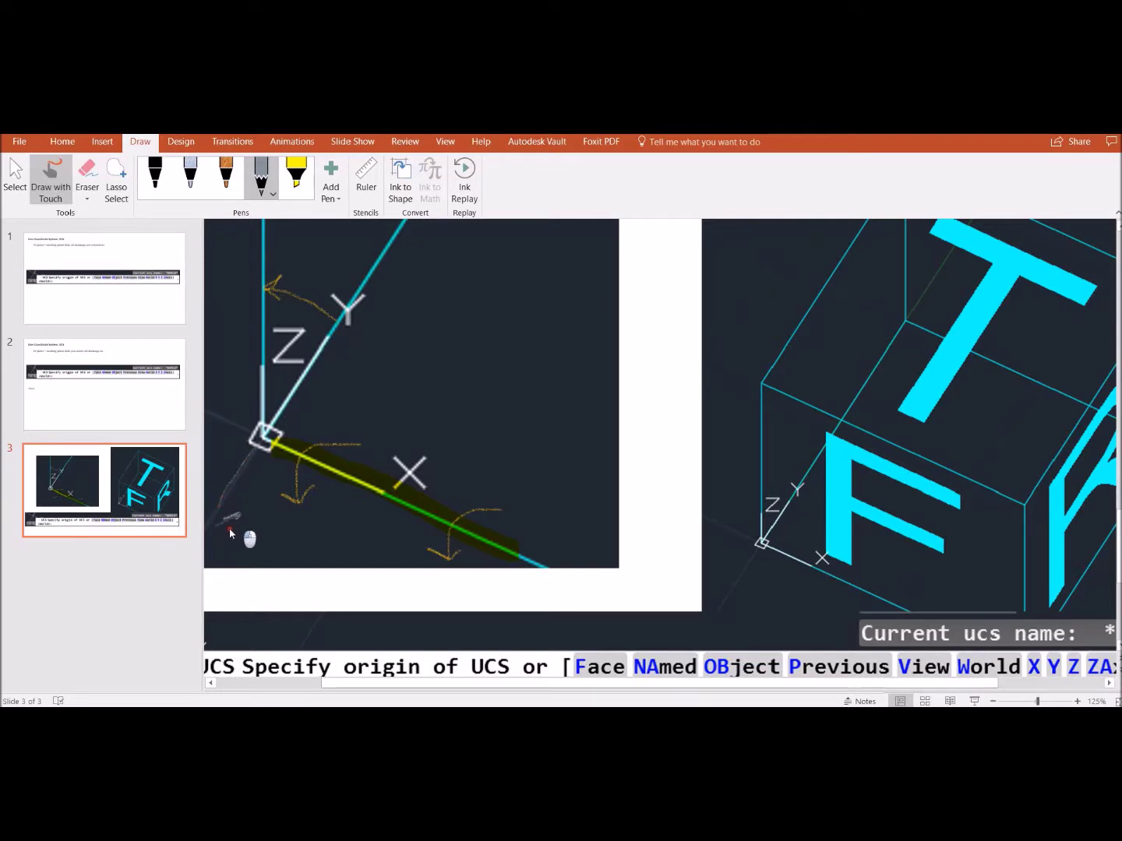
pyautogui.moveTo(230, 529); pyautogui.dragTo(259, 528)
pyautogui.moveTo(253, 380); pyautogui.dragTo(229, 417)
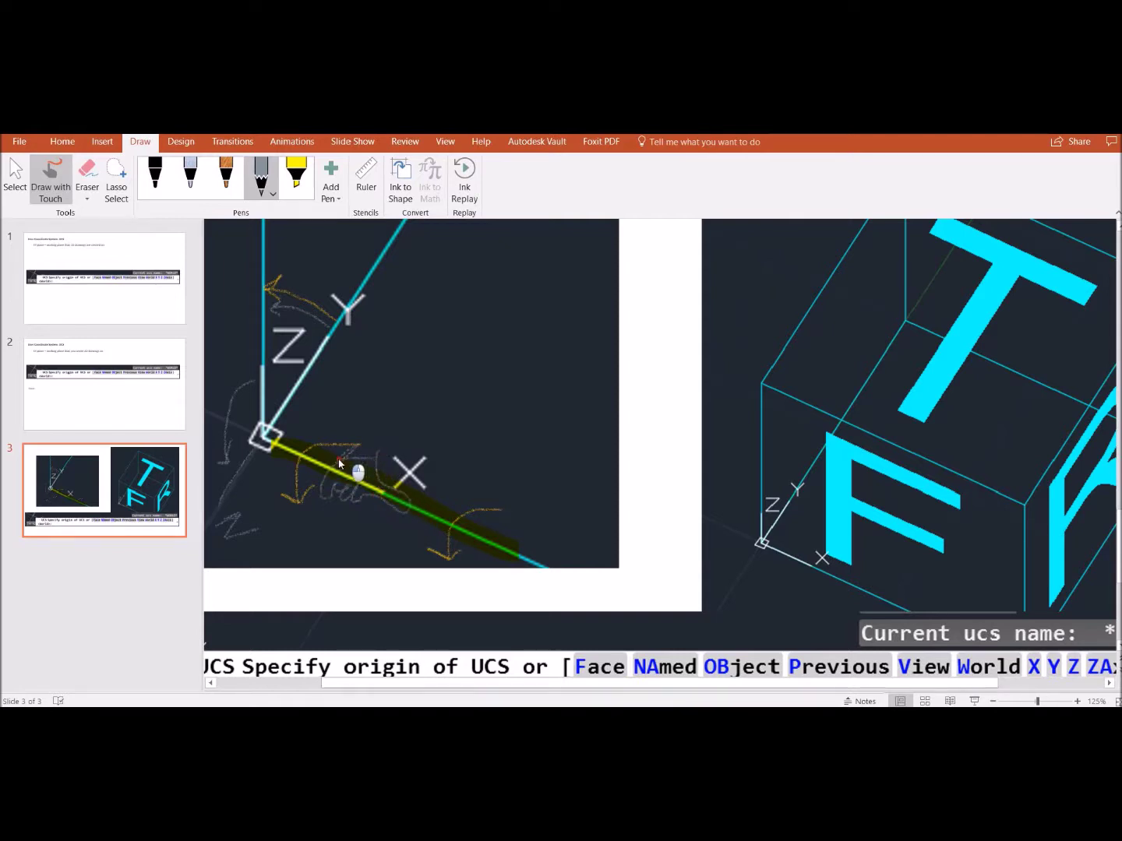
pyautogui.moveTo(334, 486)
pyautogui.mouseDown()
pyautogui.moveTo(330, 497)
pyautogui.moveTo(342, 480)
pyautogui.moveTo(344, 505)
pyautogui.mouseUp()
pyautogui.moveTo(333, 518); pyautogui.dragTo(365, 522)
pyautogui.moveTo(416, 553); pyautogui.dragTo(411, 544)
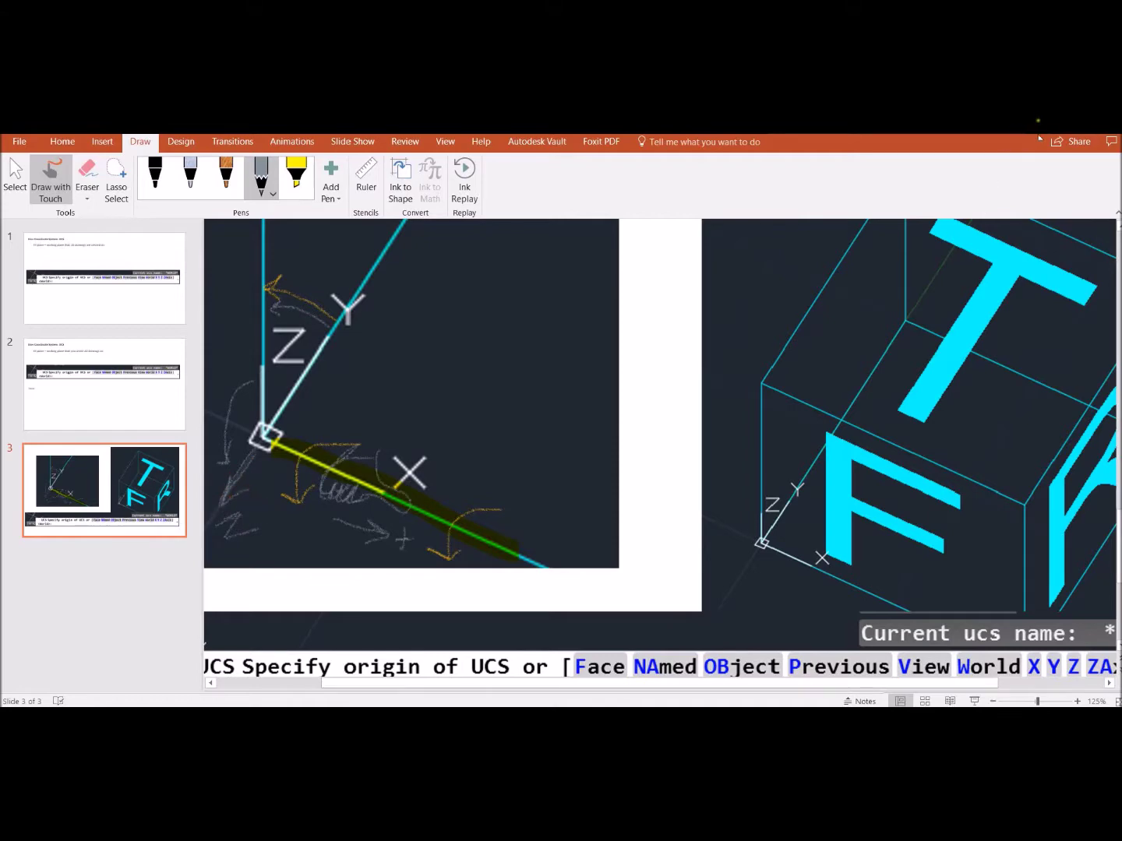
pyautogui.hotkey('alt', 'Tab')
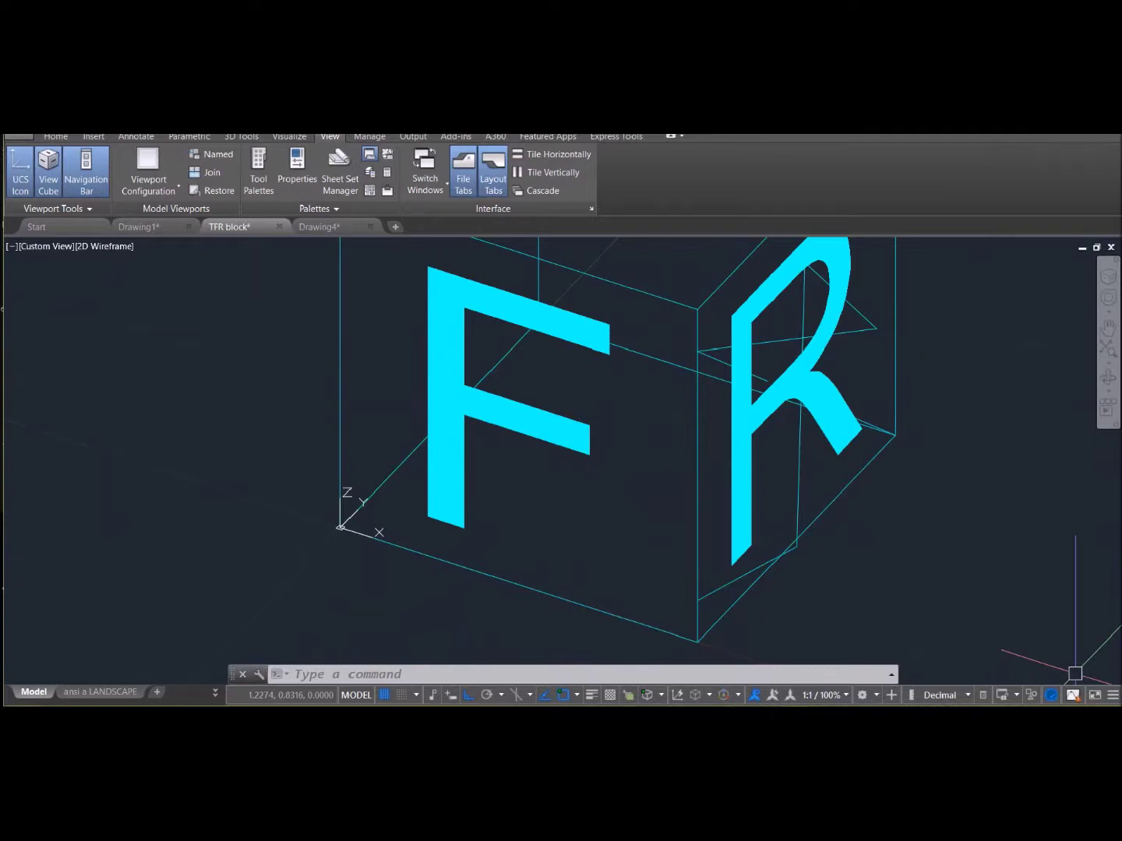
# - Rotate the UCS 90 degrees about X, then zoom and orbit the lettered block
pyautogui.write('UCS')
pyautogui.press('Return')
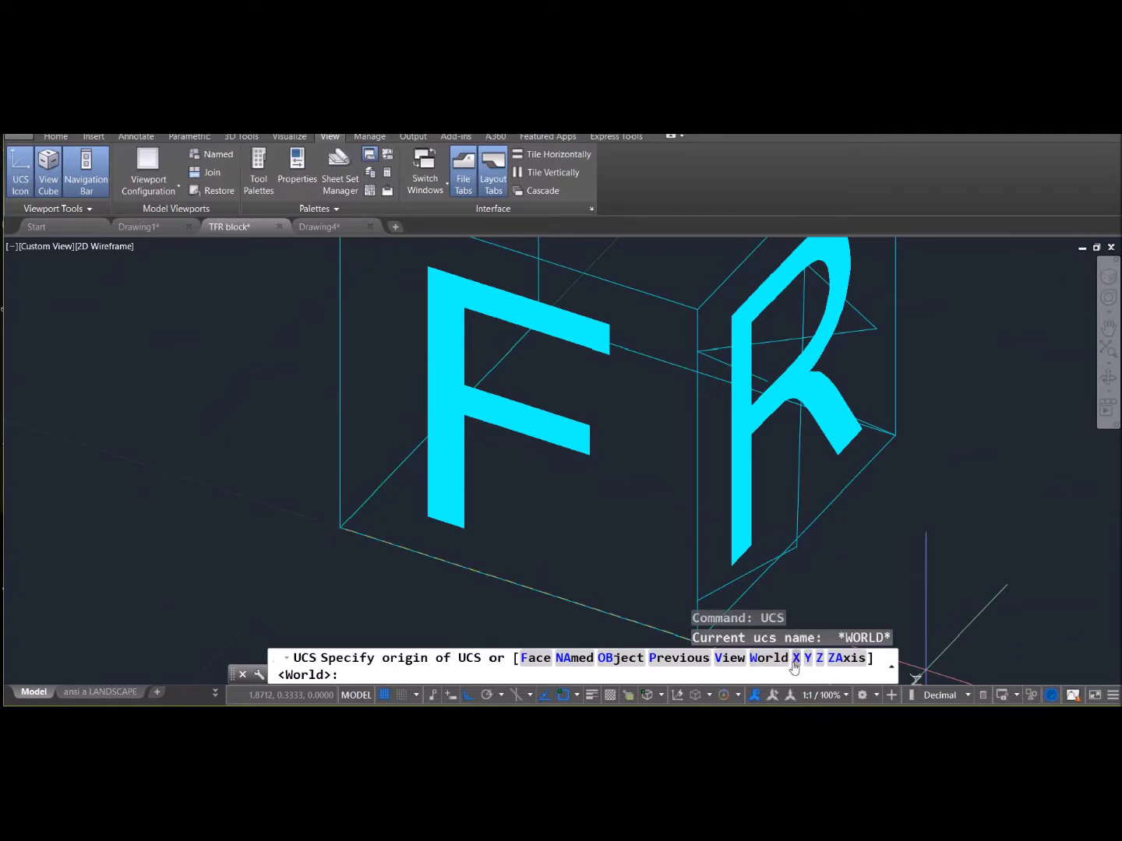
pyautogui.write('x')
pyautogui.press('Return')
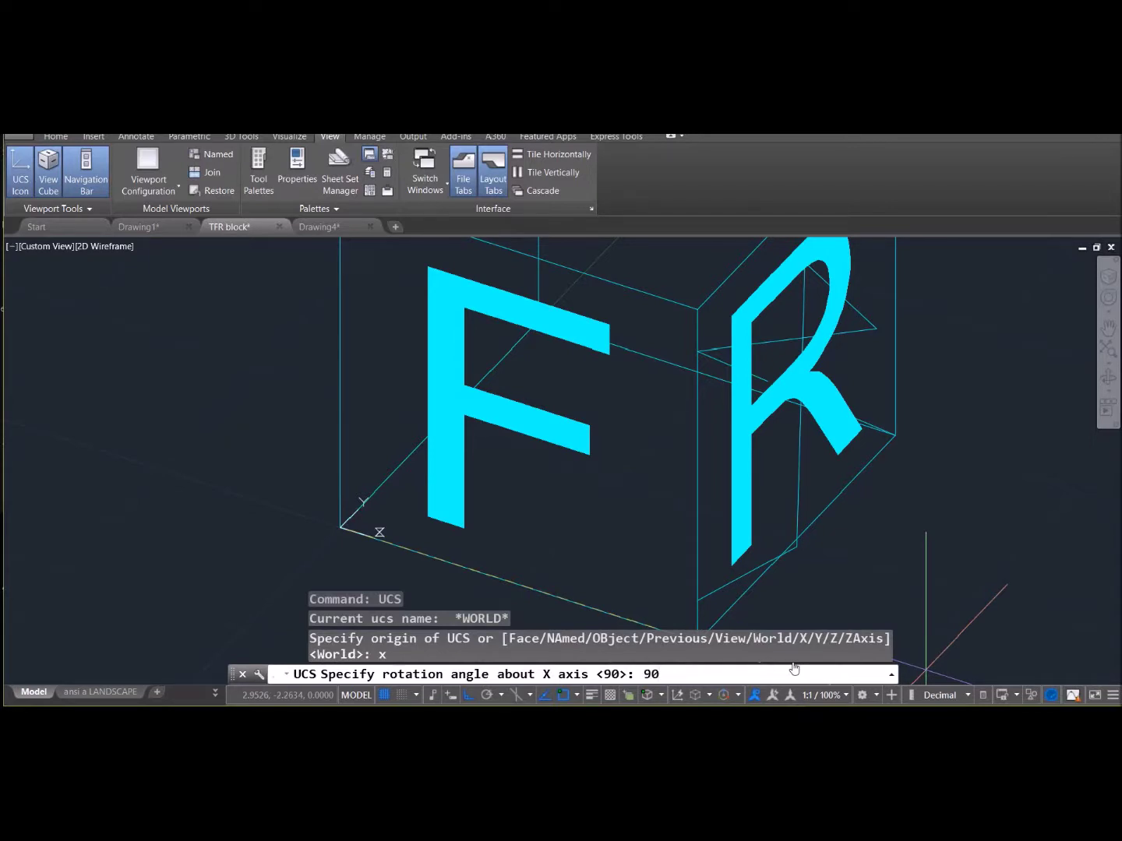
pyautogui.press('Return')
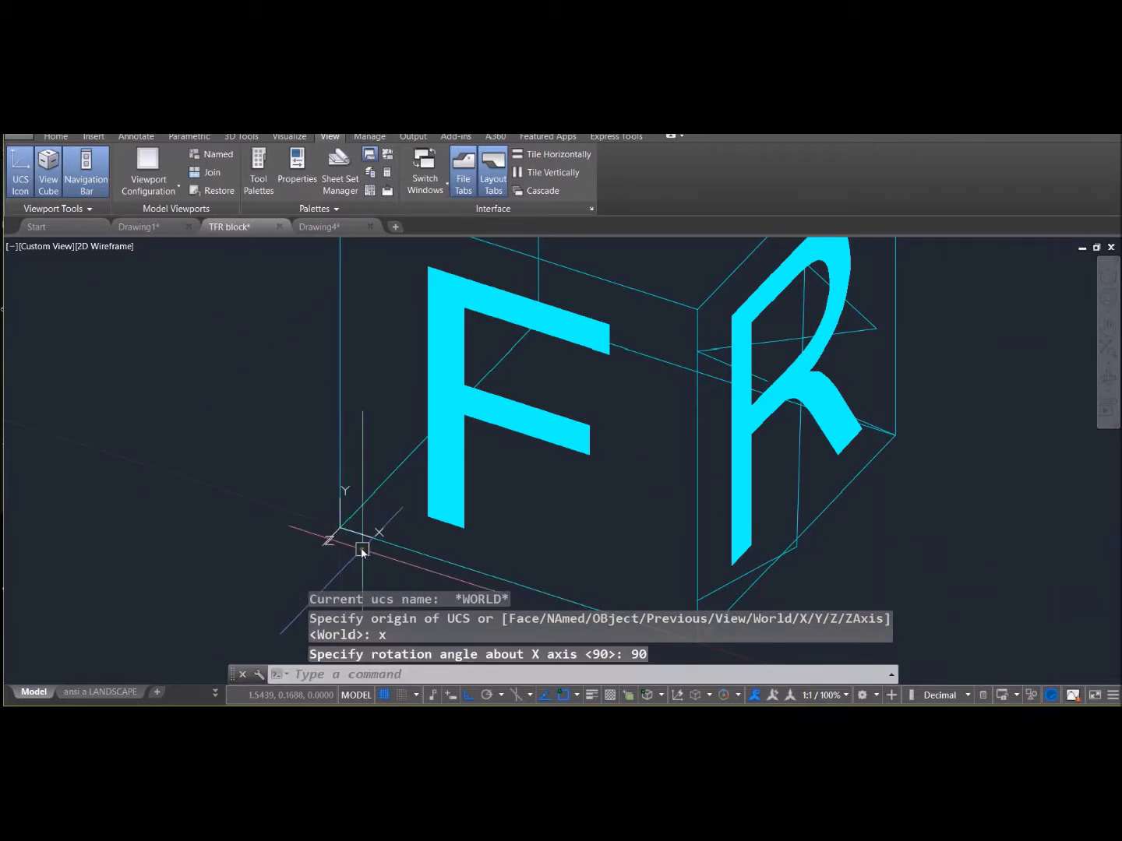
pyautogui.scroll(5, 362, 550)
pyautogui.scroll(-2, 355, 550)
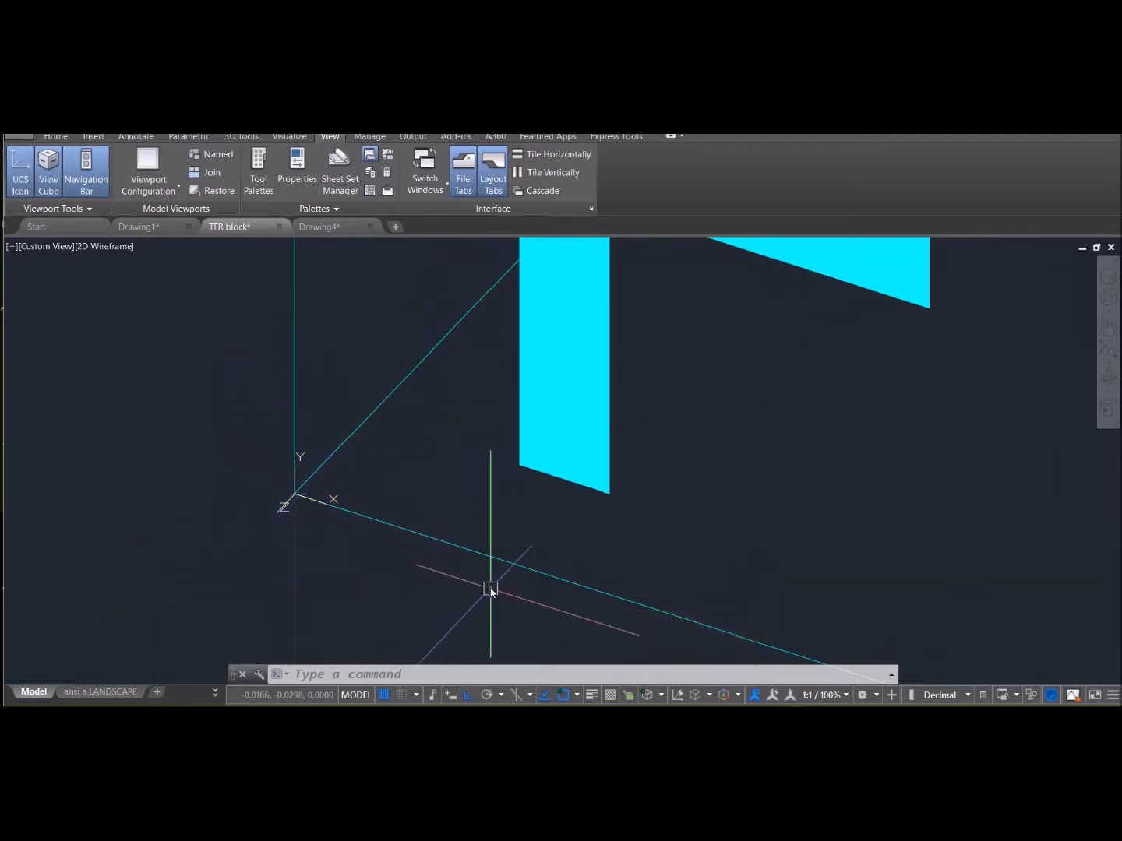
pyautogui.scroll(-3, 489, 591)
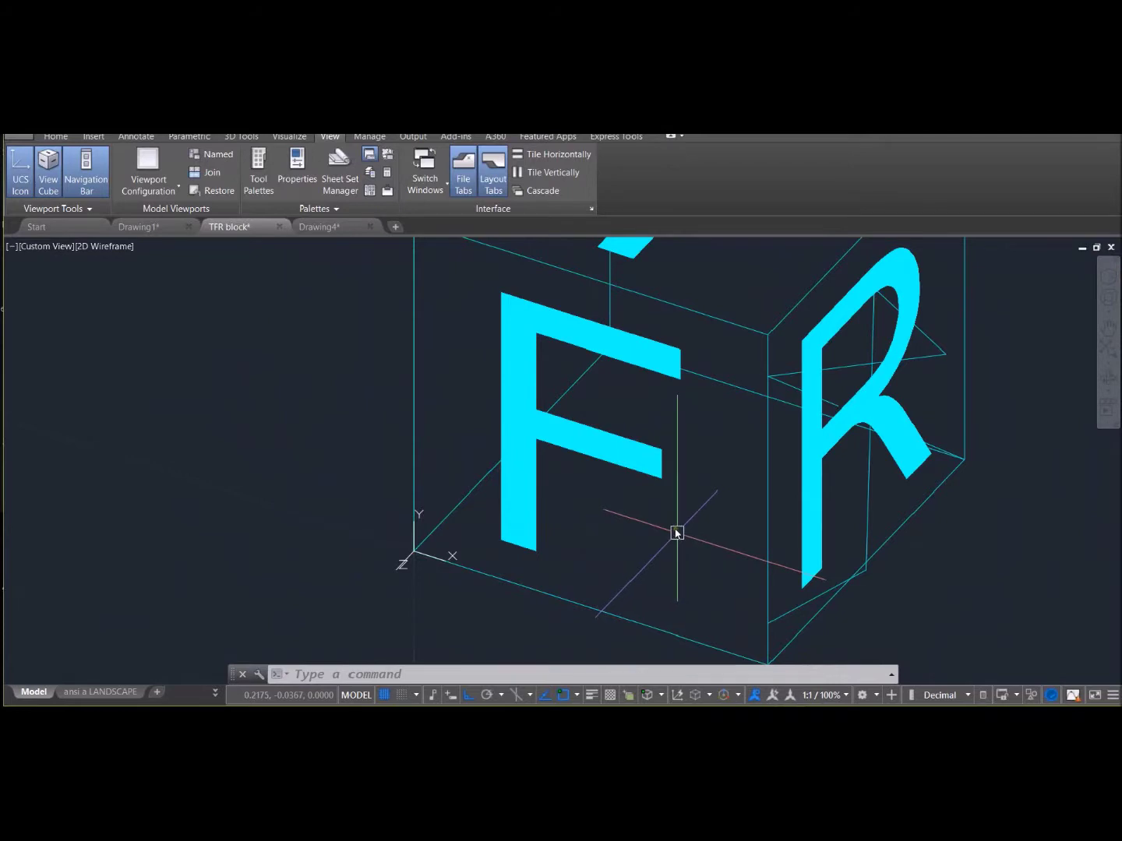
pyautogui.moveTo(675, 535)
pyautogui.keyDown('shift'); pyautogui.mouseDown(button='middle')
pyautogui.moveTo(614, 521)
pyautogui.moveTo(654, 480)
pyautogui.moveTo(642, 480)
pyautogui.moveTo(623, 530)
pyautogui.moveTo(606, 538)
pyautogui.moveTo(698, 511)
pyautogui.moveTo(757, 474)
pyautogui.moveTo(754, 431)
pyautogui.moveTo(604, 508)
pyautogui.moveTo(661, 521)
pyautogui.mouseUp(button='middle'); pyautogui.keyUp('shift')
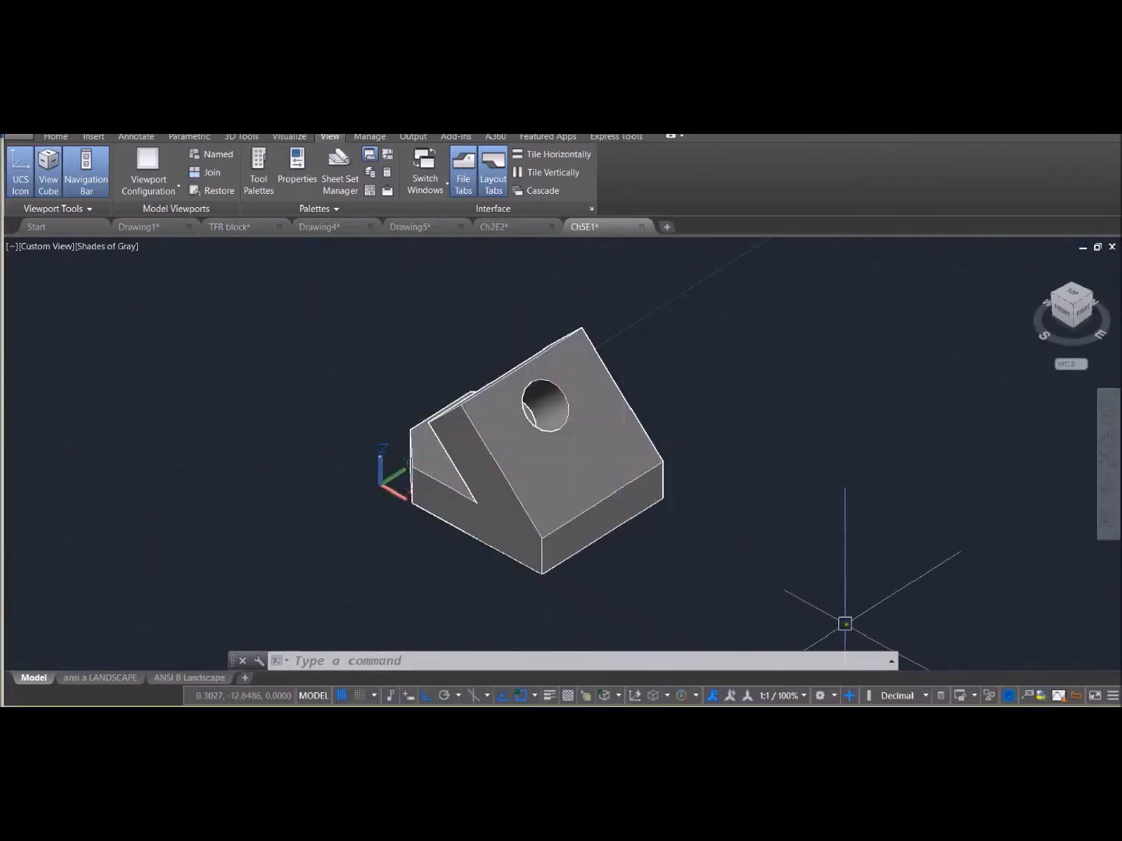
# - Zoom in and orbit the ChSE1 block, then enter UCS at the command line
pyautogui.scroll(2, 786, 524)
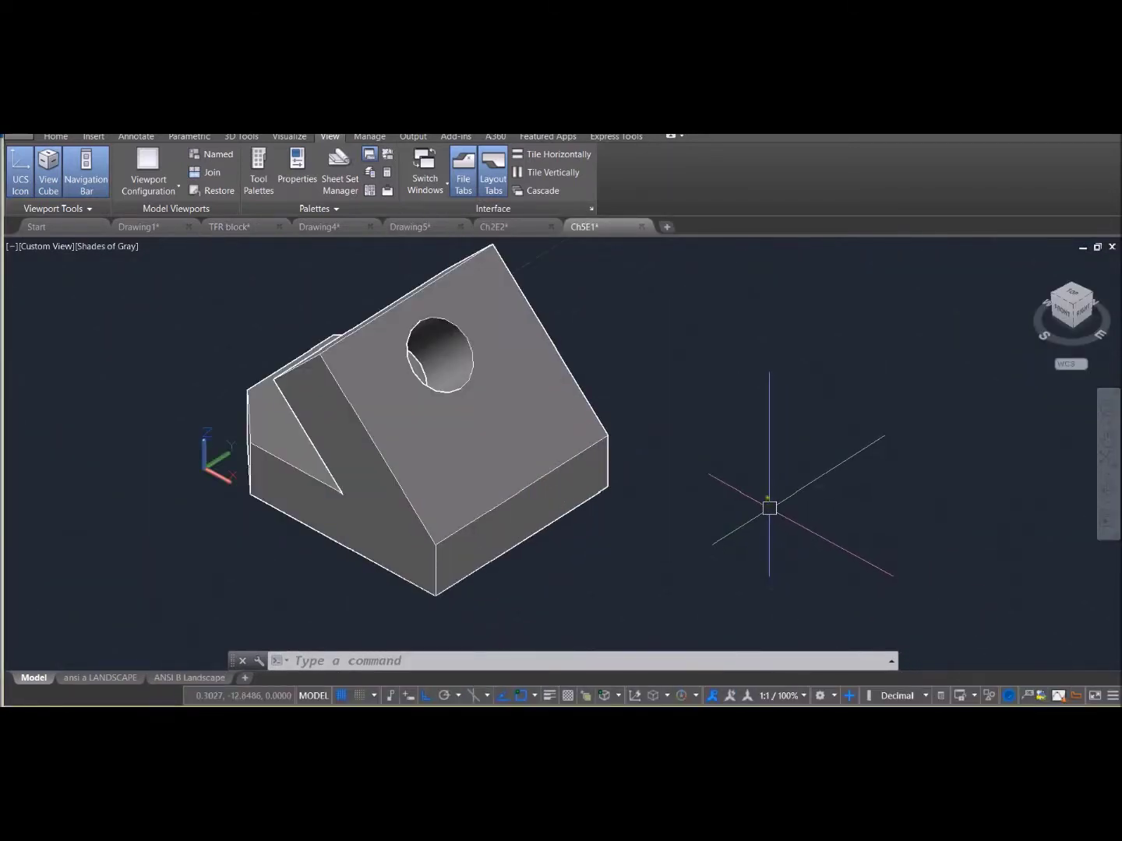
pyautogui.keyDown('shift'); pyautogui.moveTo(754, 468); pyautogui.dragTo(776, 458, button='middle'); pyautogui.keyUp('shift')
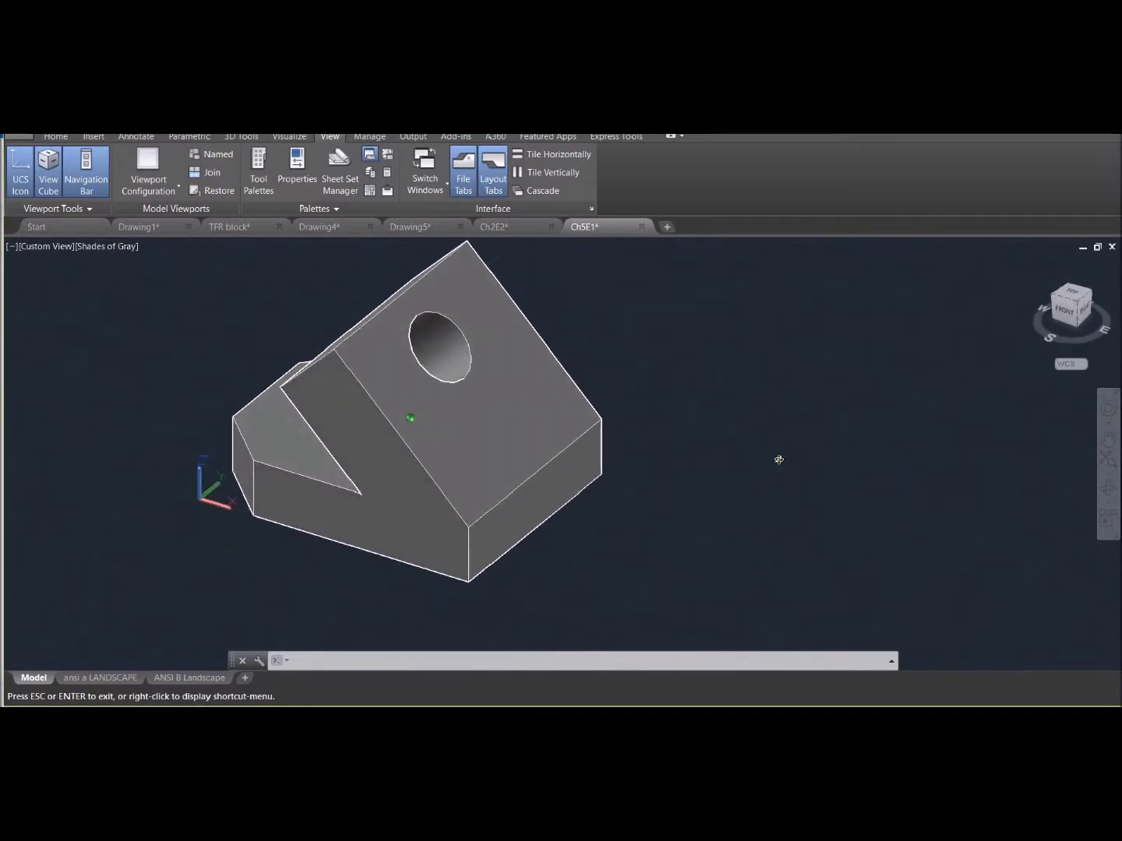
pyautogui.click(465, 664)
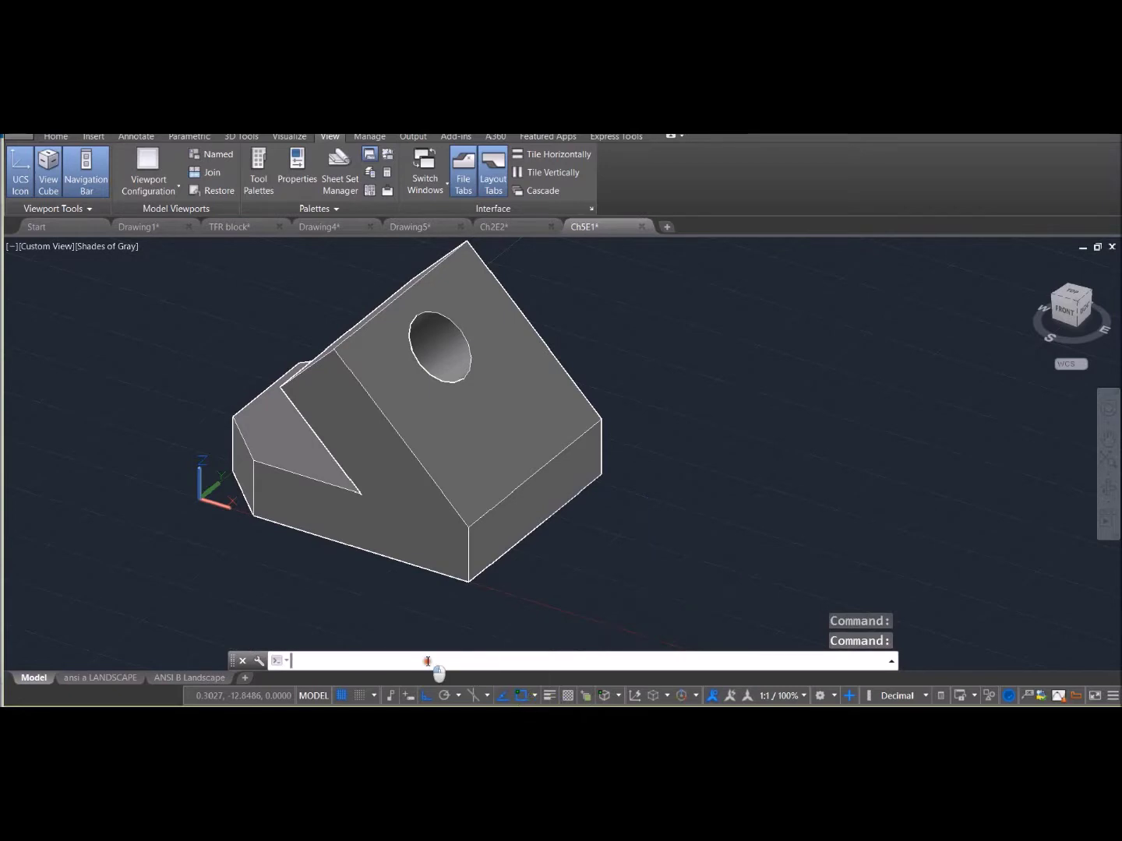
pyautogui.write('UCS')
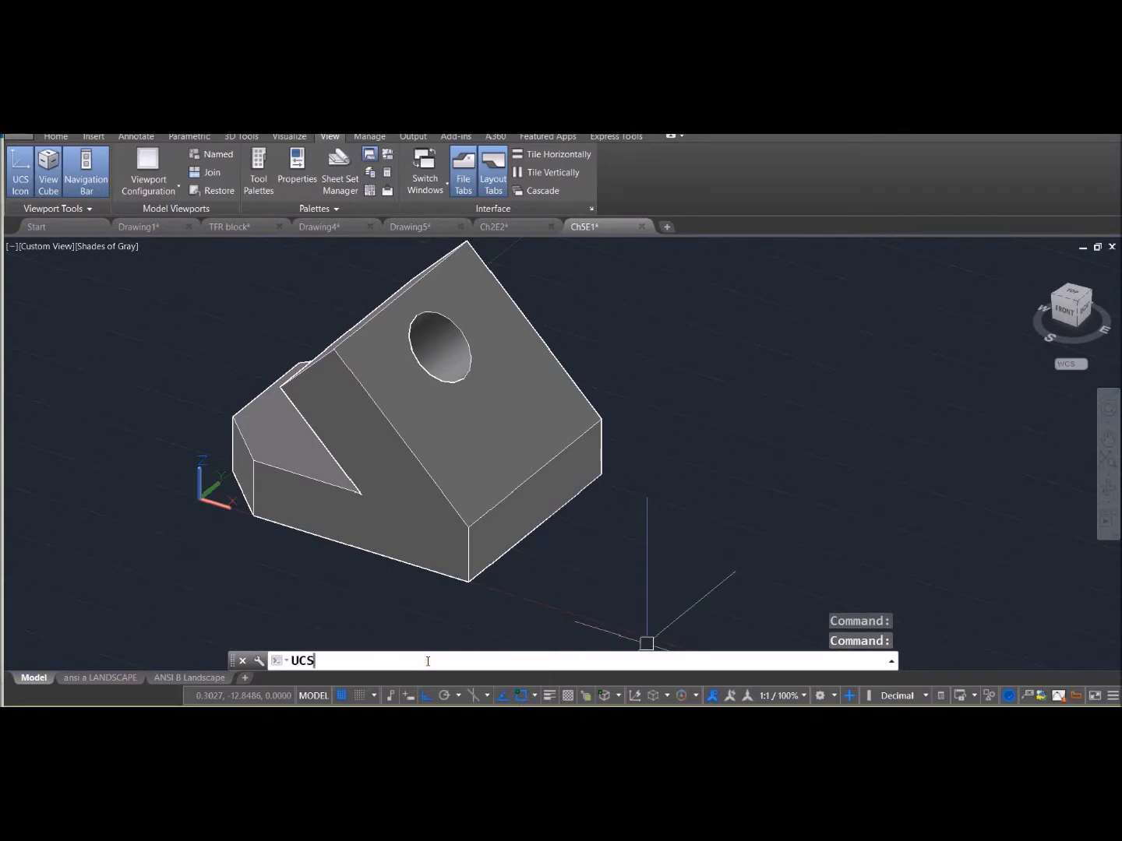
# - Define a 3-point UCS: origin at the face's lower corner, X along its edge, plus a slanted-face point
pyautogui.press('Return')
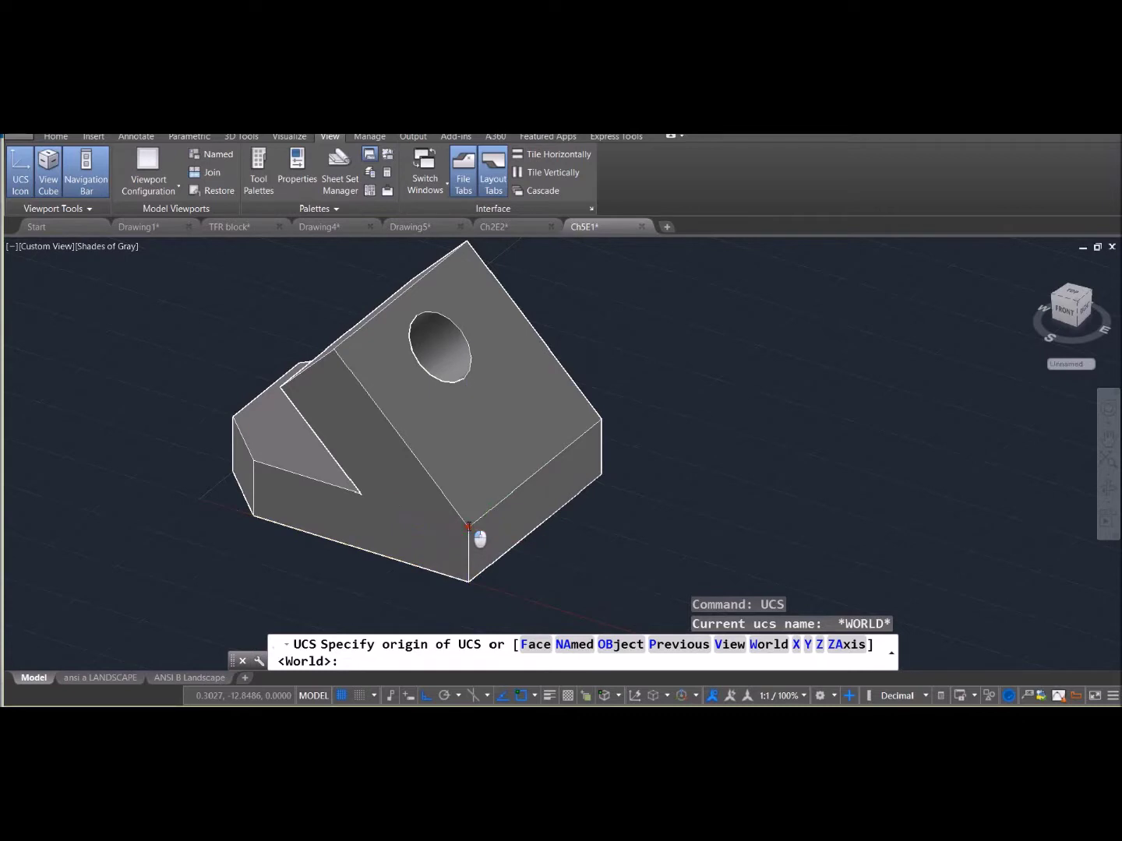
pyautogui.click(468, 528)
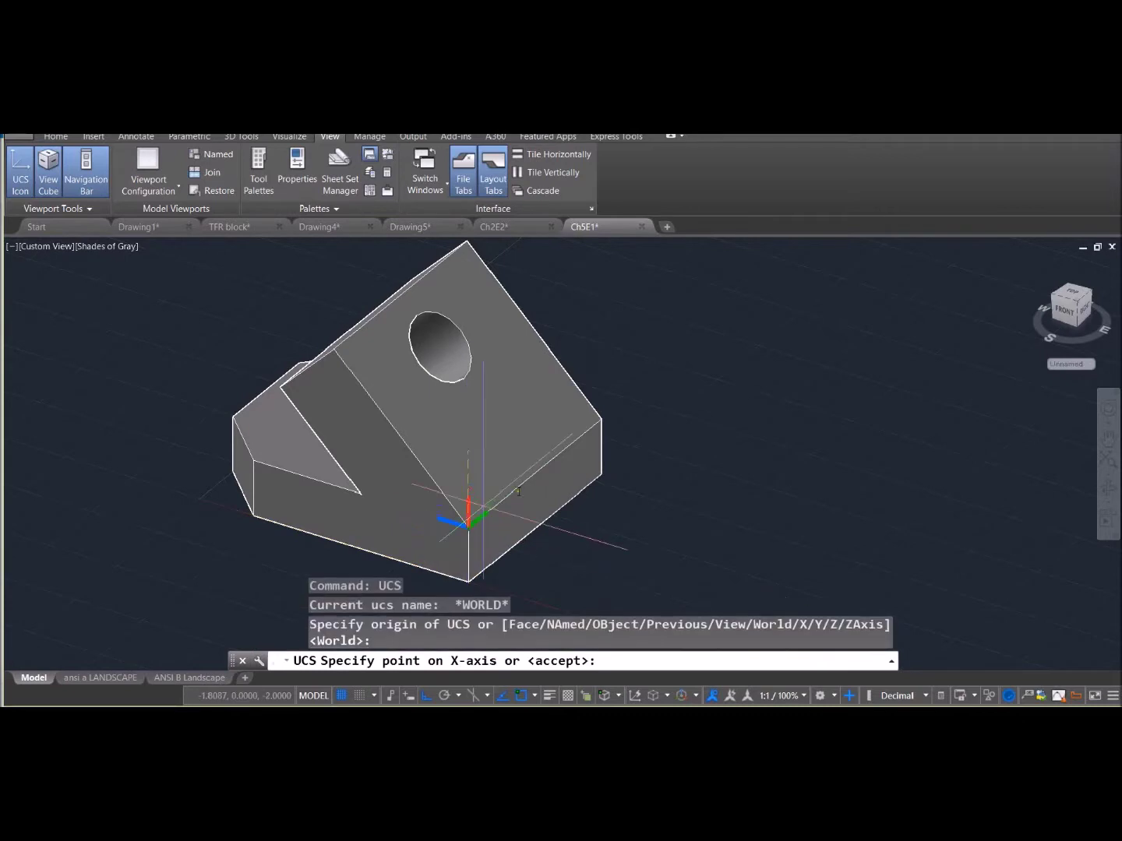
pyautogui.click(601, 421)
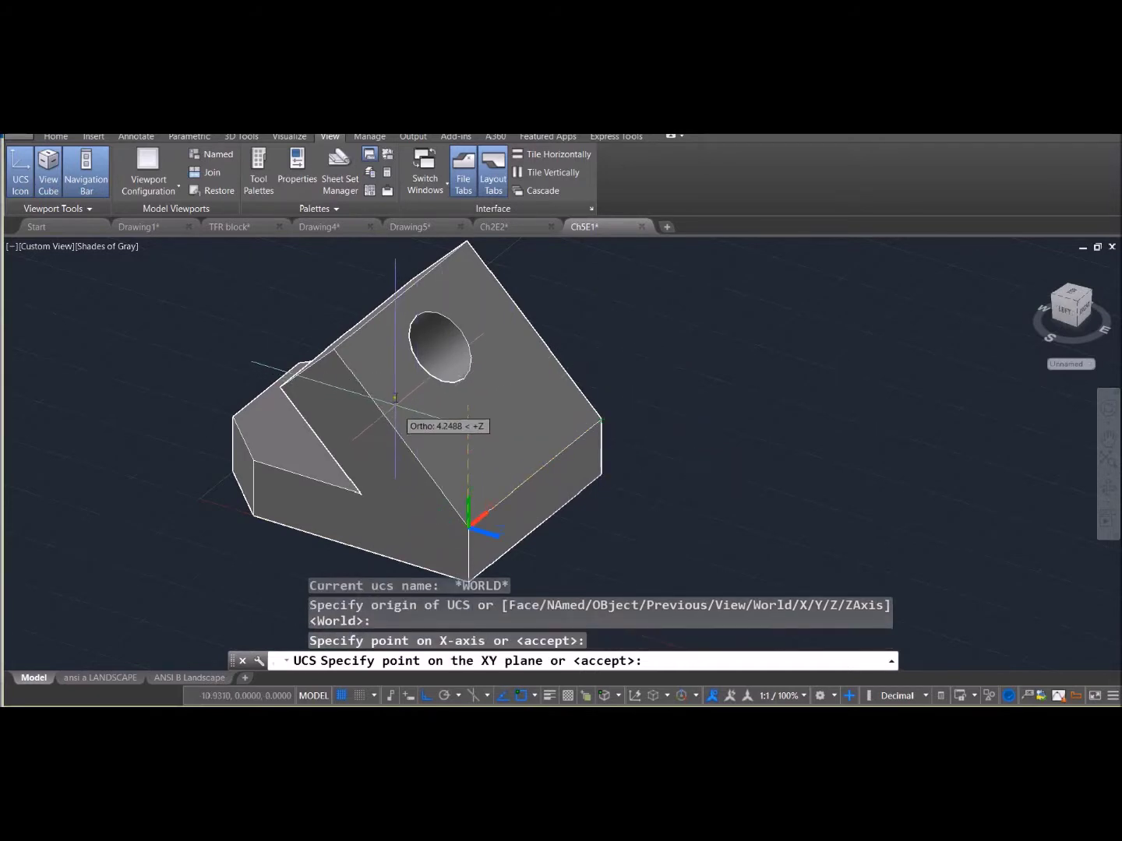
pyautogui.click(333, 347)
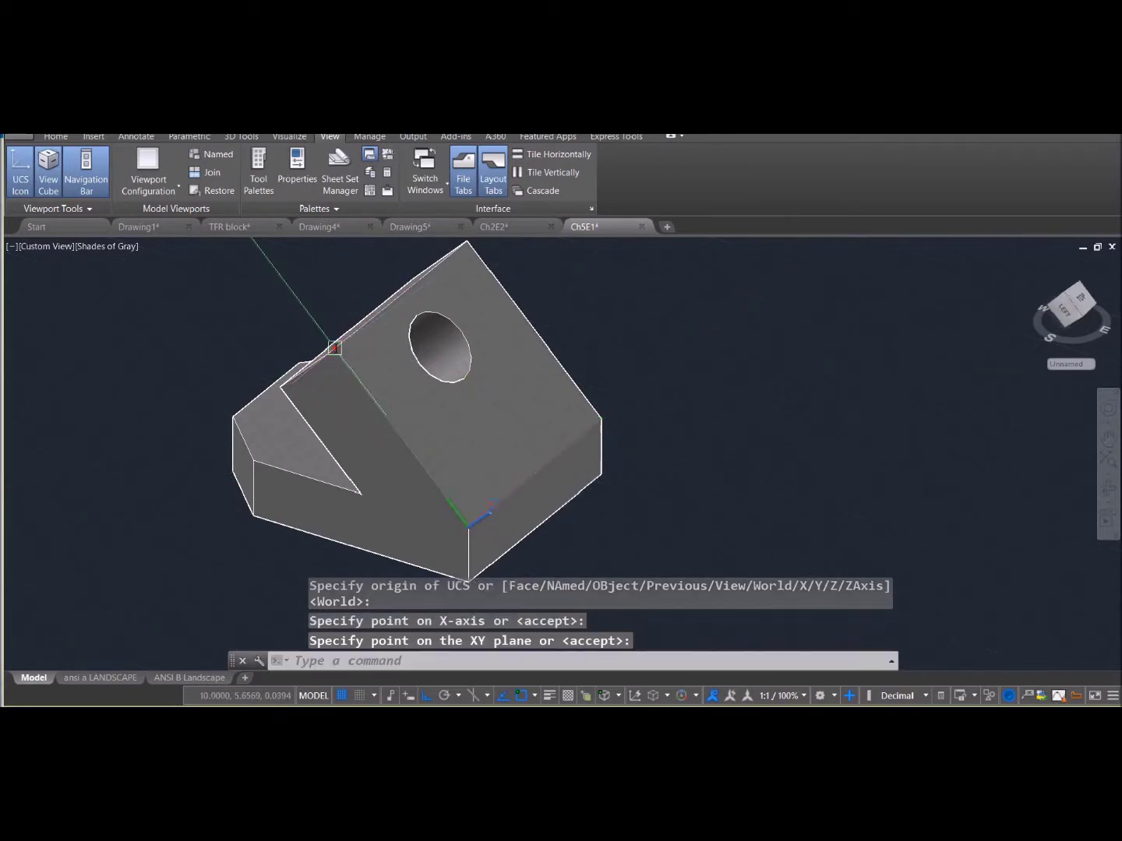
pyautogui.keyDown('shift'); pyautogui.moveTo(778, 431); pyautogui.dragTo(767, 396, button='middle'); pyautogui.keyUp('shift')
pyautogui.press('Return')
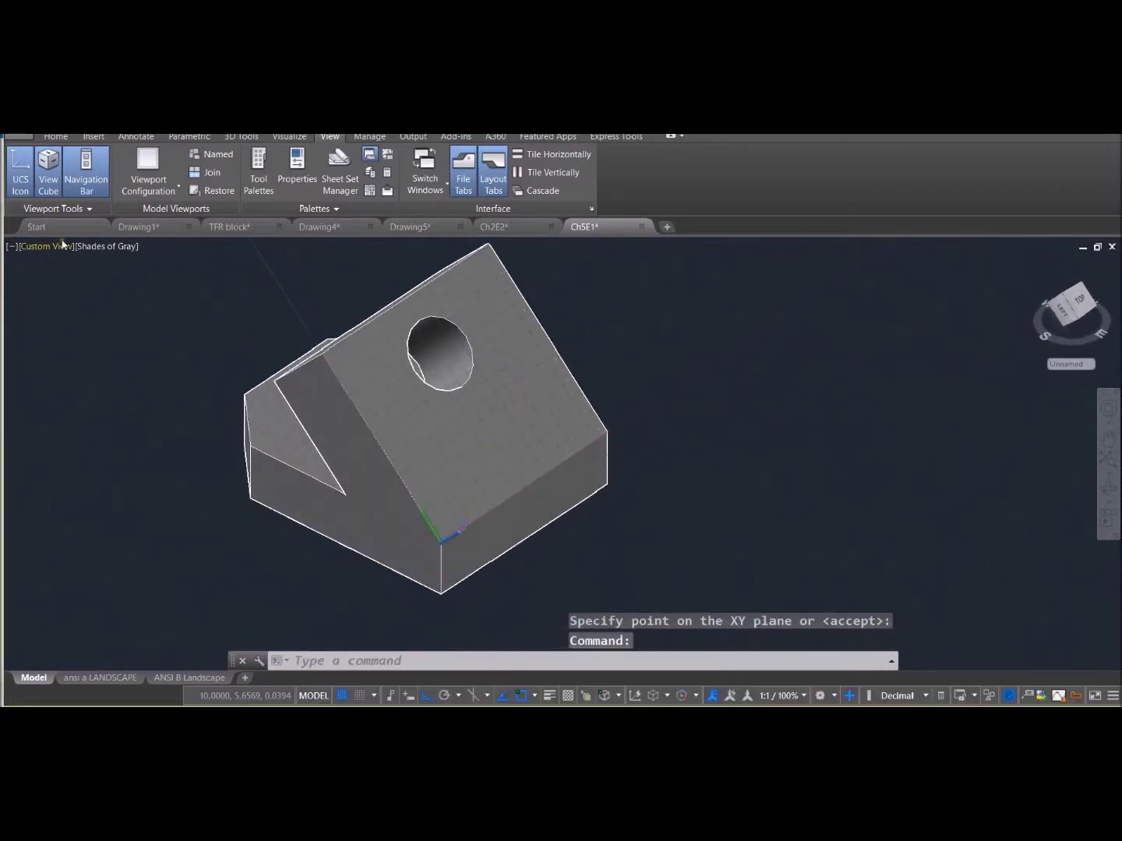
# - Apply the Conceptual visual style, then draw a circle centred at 2,2 with radius 1
pyautogui.click(105, 246)
pyautogui.click(141, 294)
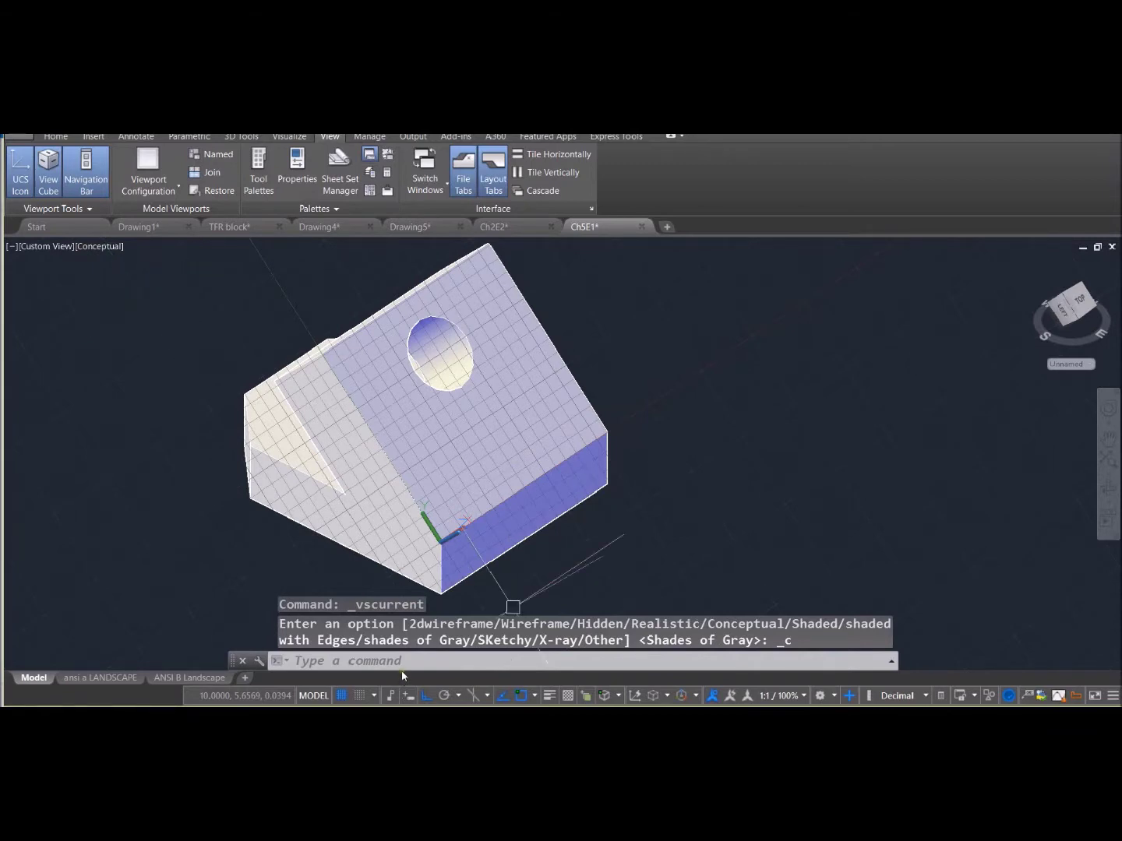
pyautogui.click(403, 662)
pyautogui.write('ci')
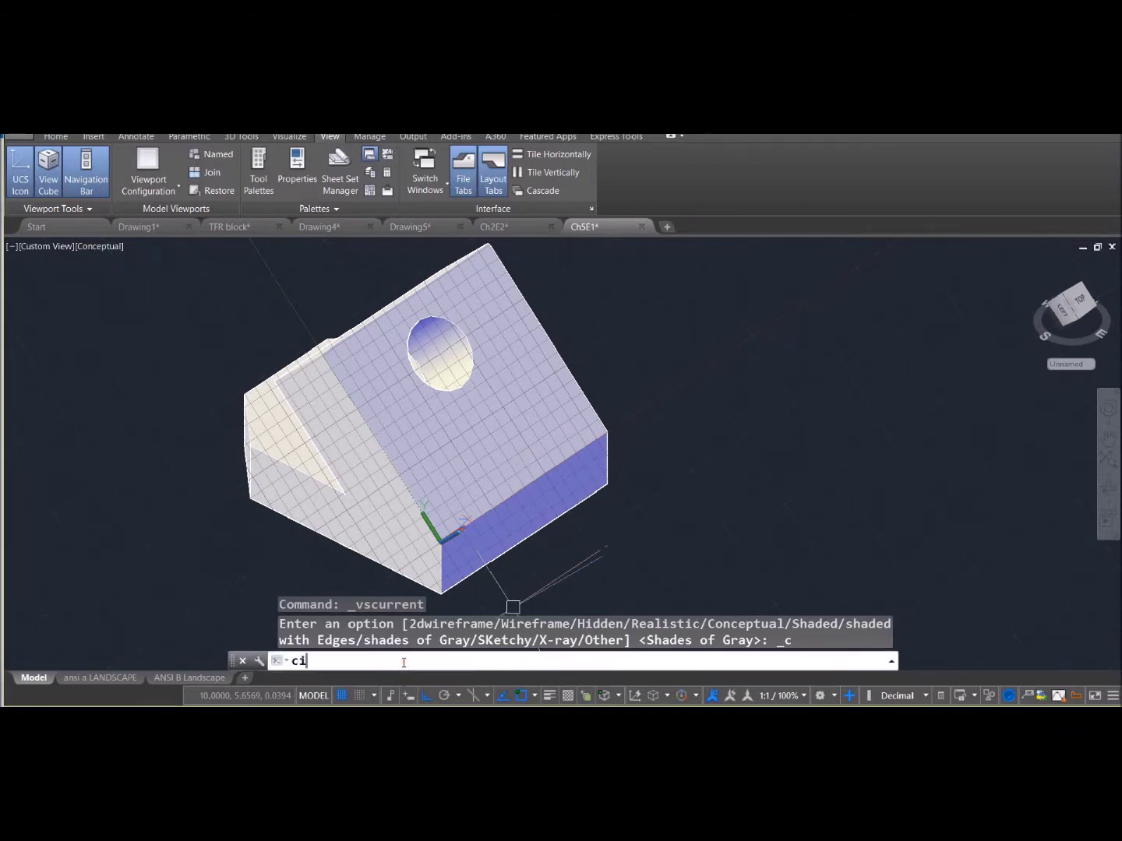
pyautogui.write('rcle')
pyautogui.press('Return')
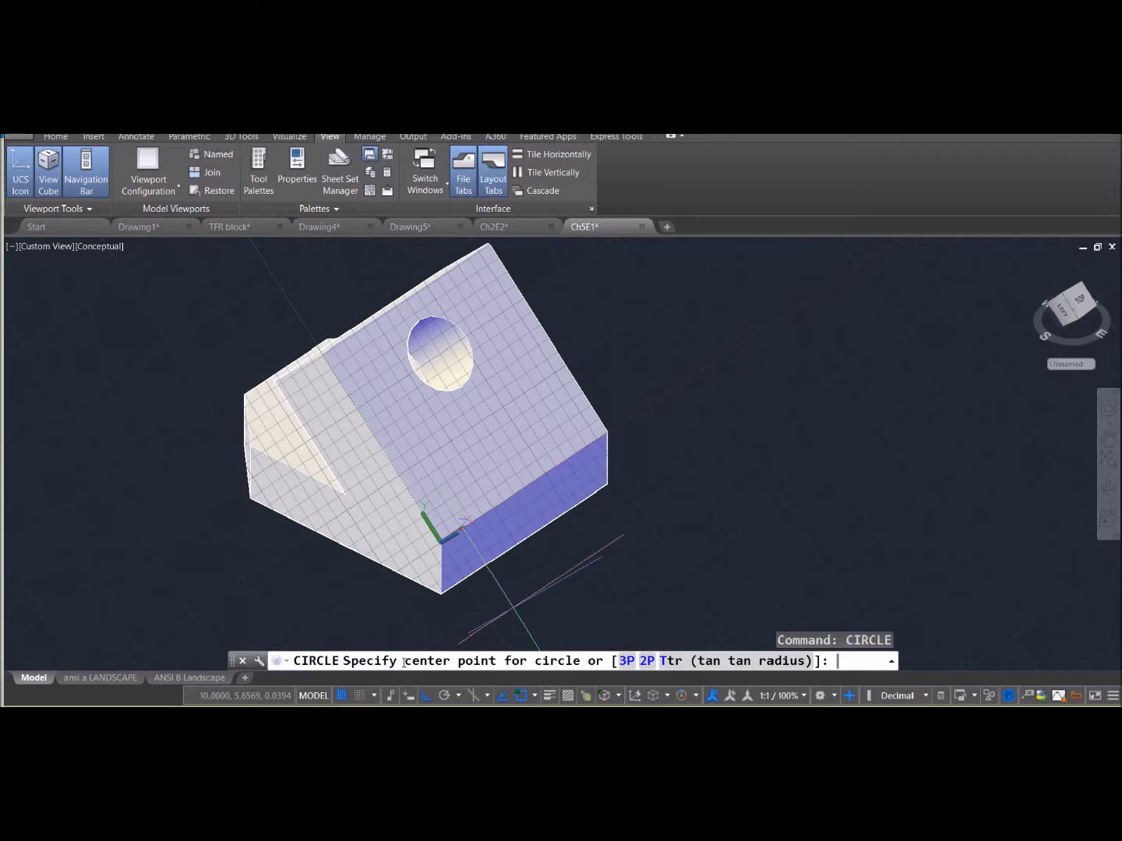
pyautogui.write('2,2')
pyautogui.press('Return')
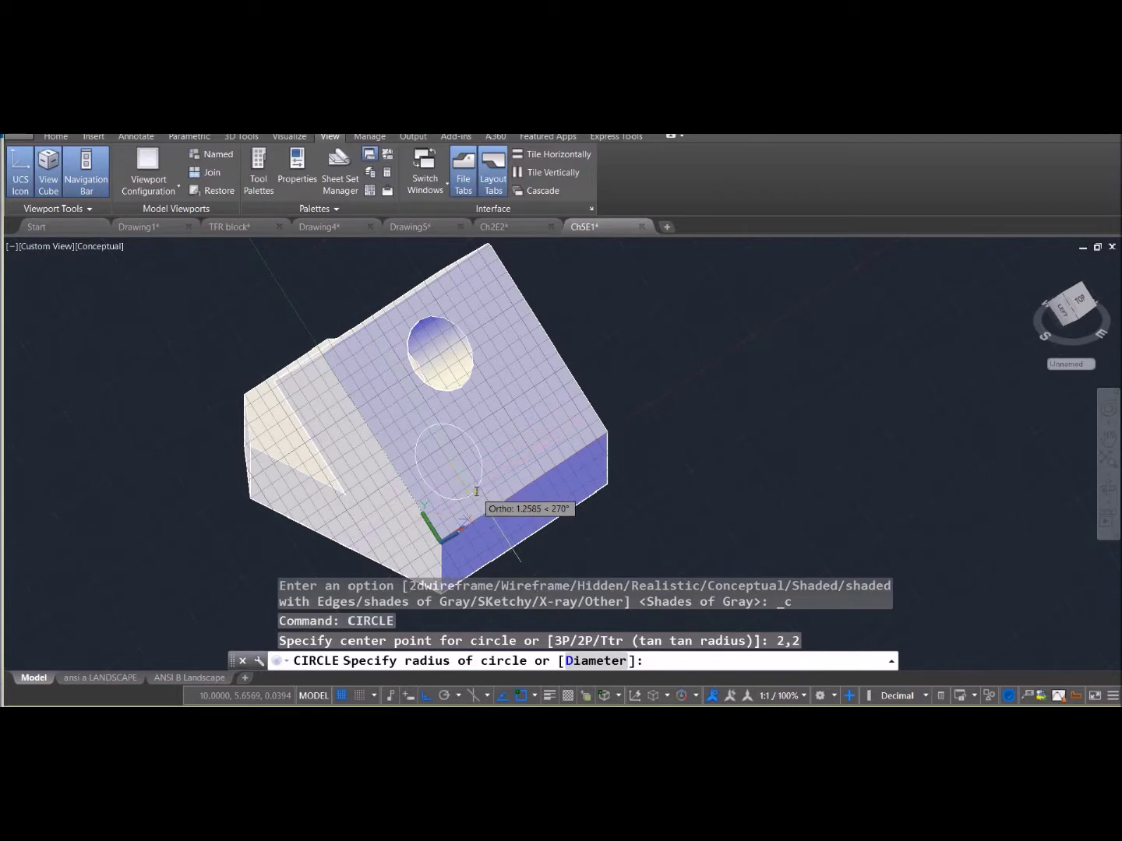
pyautogui.write('1')
pyautogui.press('Return')
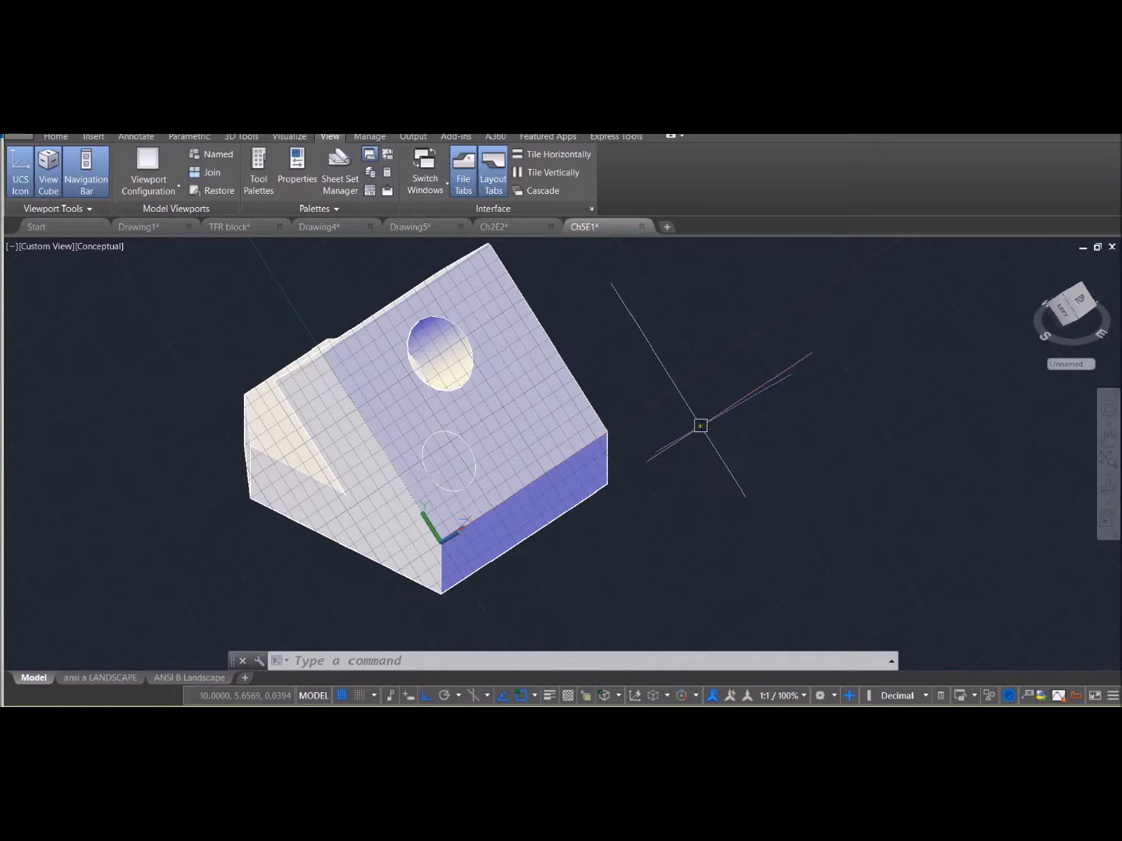
# - Press-pull the radius-1 circle through the block as a second hole and orbit to inspect it
pyautogui.write('press')
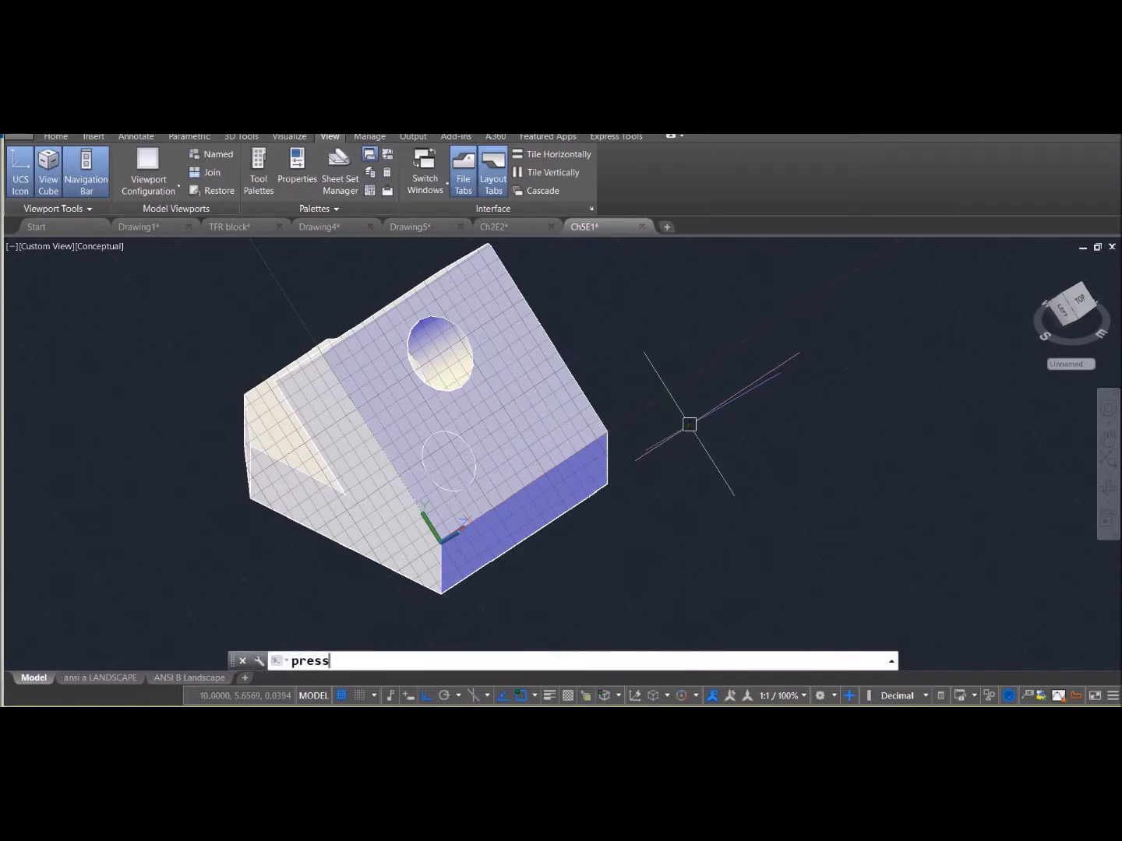
pyautogui.write('pull')
pyautogui.press('Return')
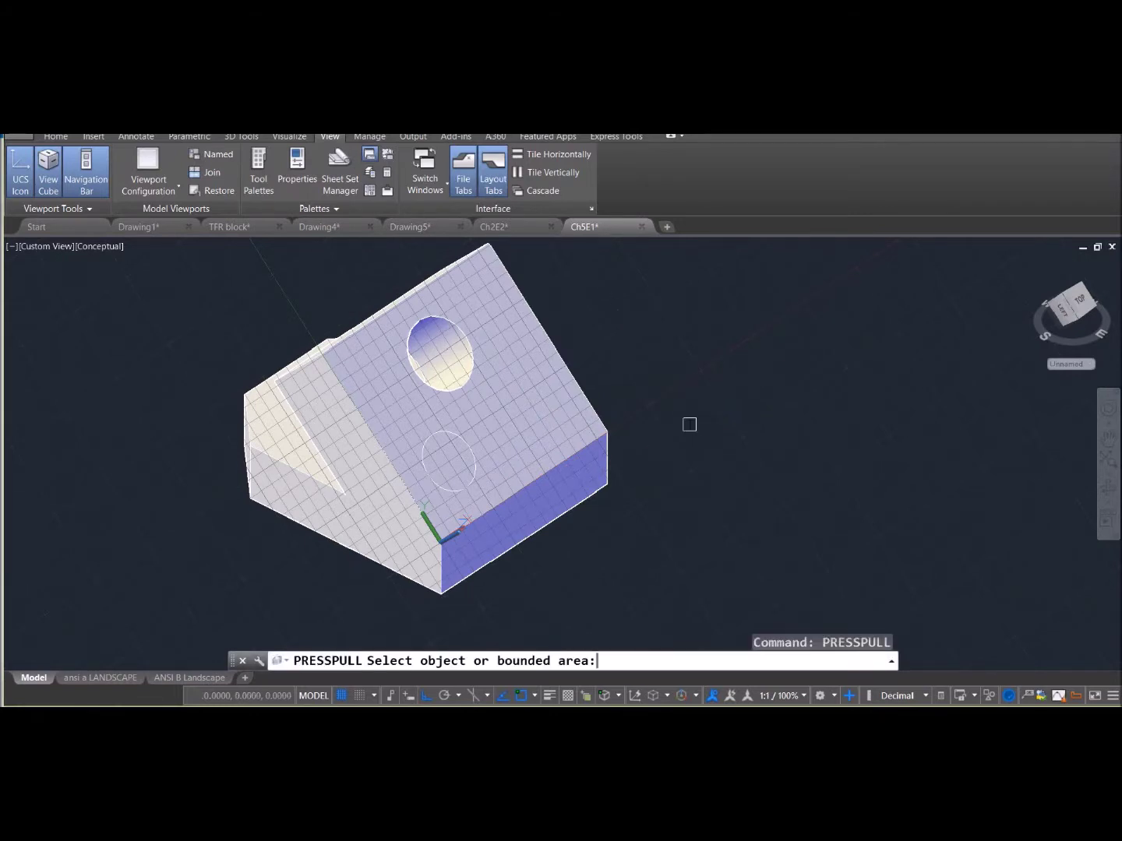
pyautogui.click(450, 459)
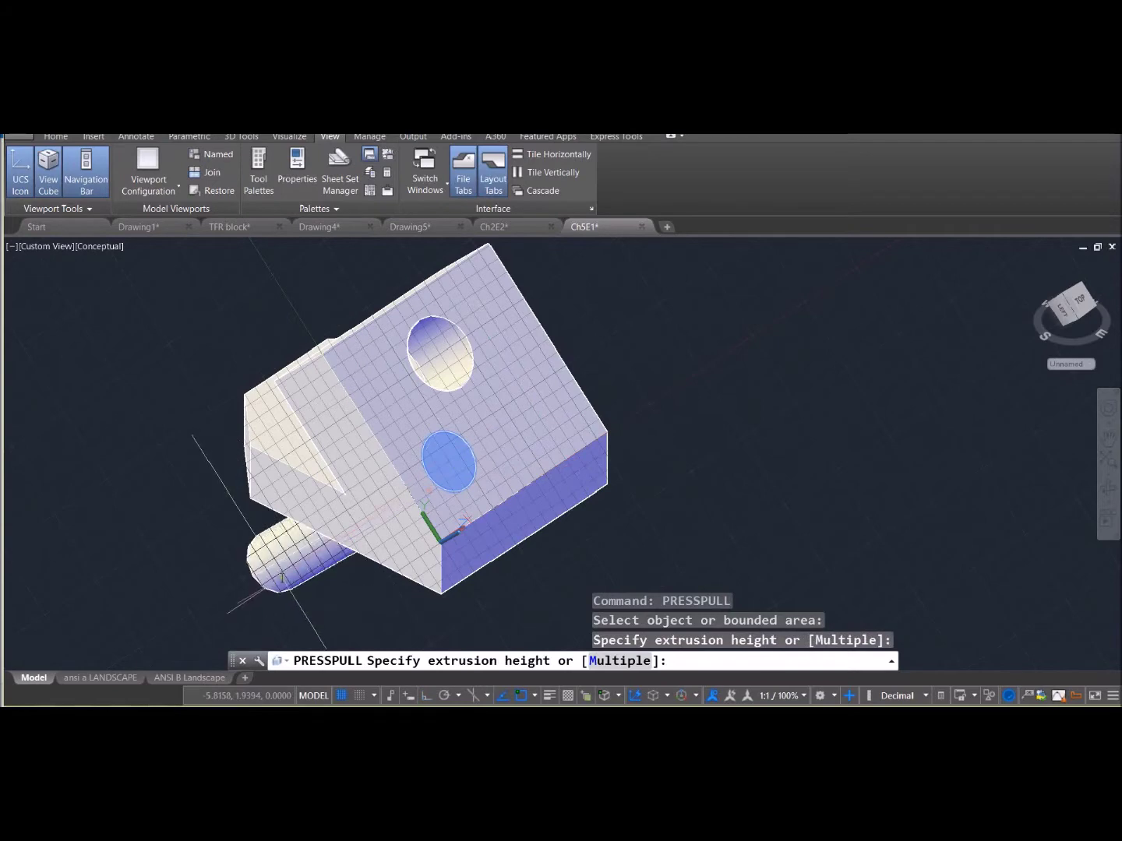
pyautogui.click(282, 578)
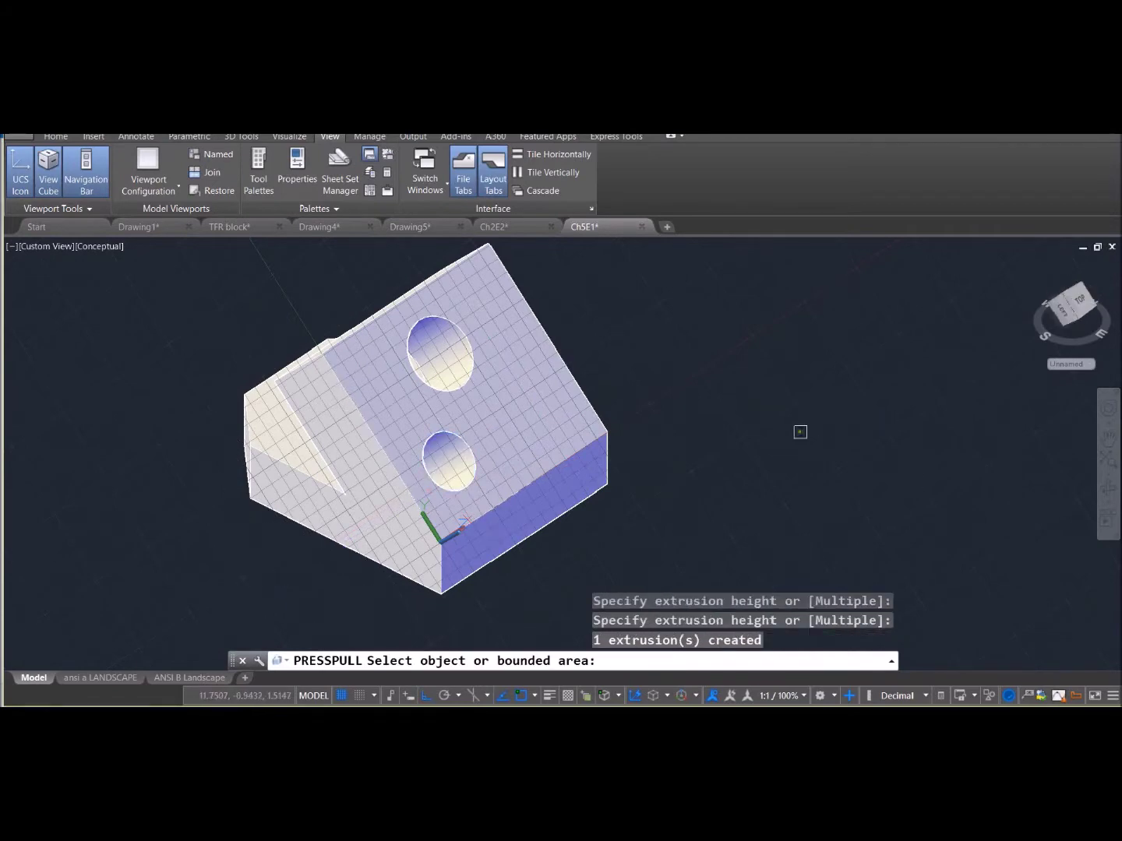
pyautogui.moveTo(800, 432)
pyautogui.keyDown('shift'); pyautogui.mouseDown(button='middle')
pyautogui.moveTo(768, 493)
pyautogui.moveTo(655, 382)
pyautogui.moveTo(713, 425)
pyautogui.moveTo(759, 428)
pyautogui.moveTo(786, 464)
pyautogui.moveTo(815, 466)
pyautogui.moveTo(818, 408)
pyautogui.moveTo(791, 440)
pyautogui.mouseUp(button='middle'); pyautogui.keyUp('shift')
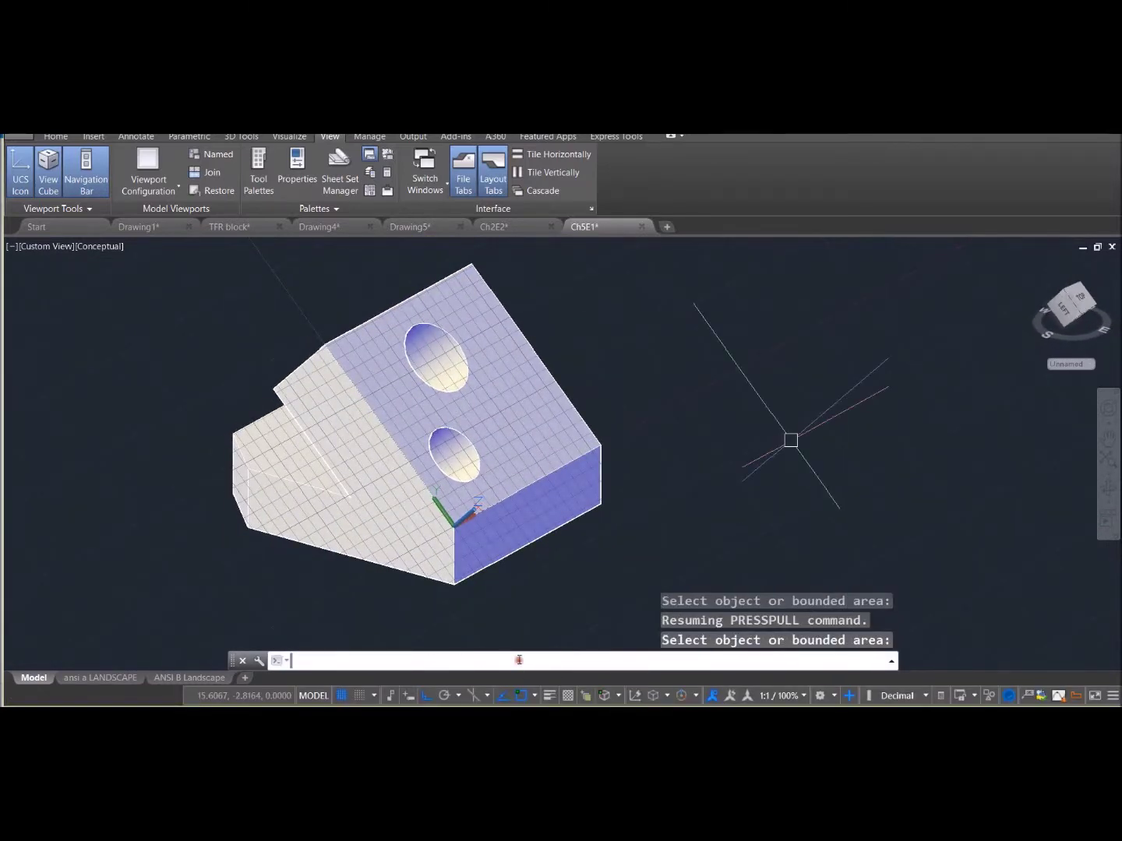
# - Reset the UCS to World with the W option, then restart the UCS command
pyautogui.write('UCS')
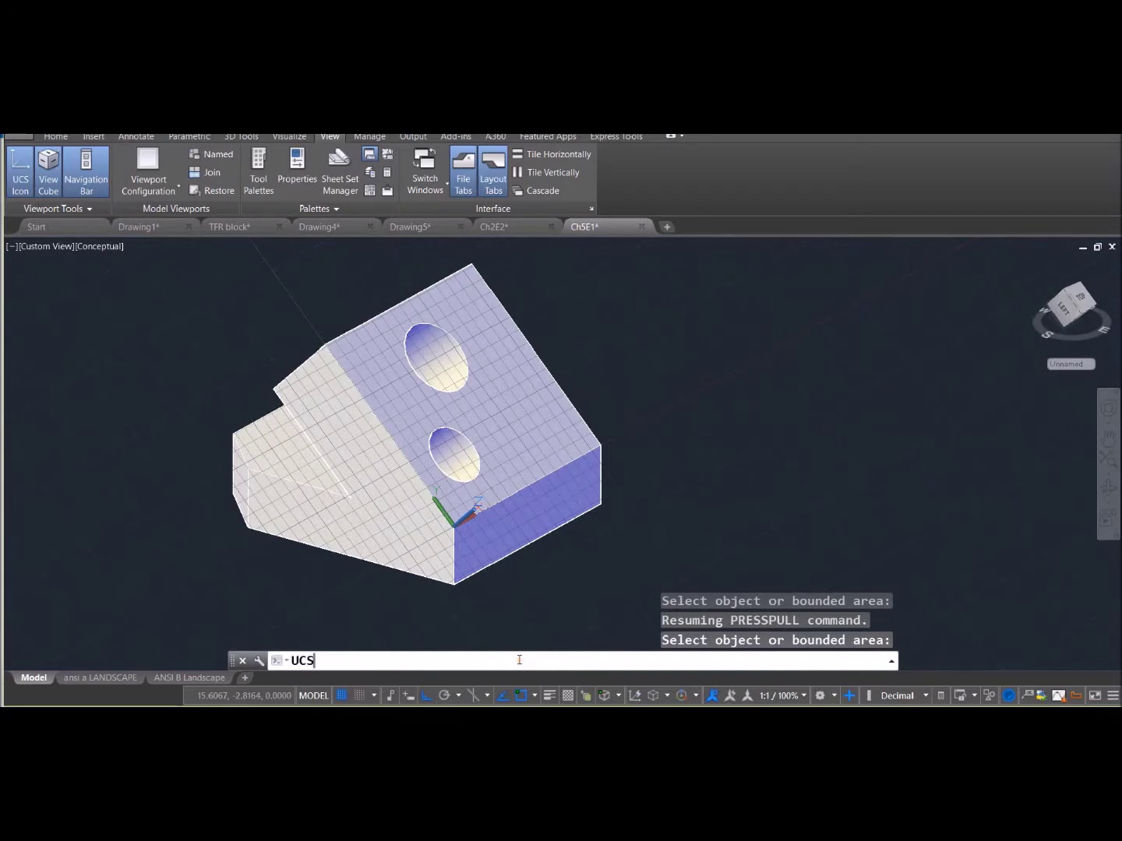
pyautogui.press('Return')
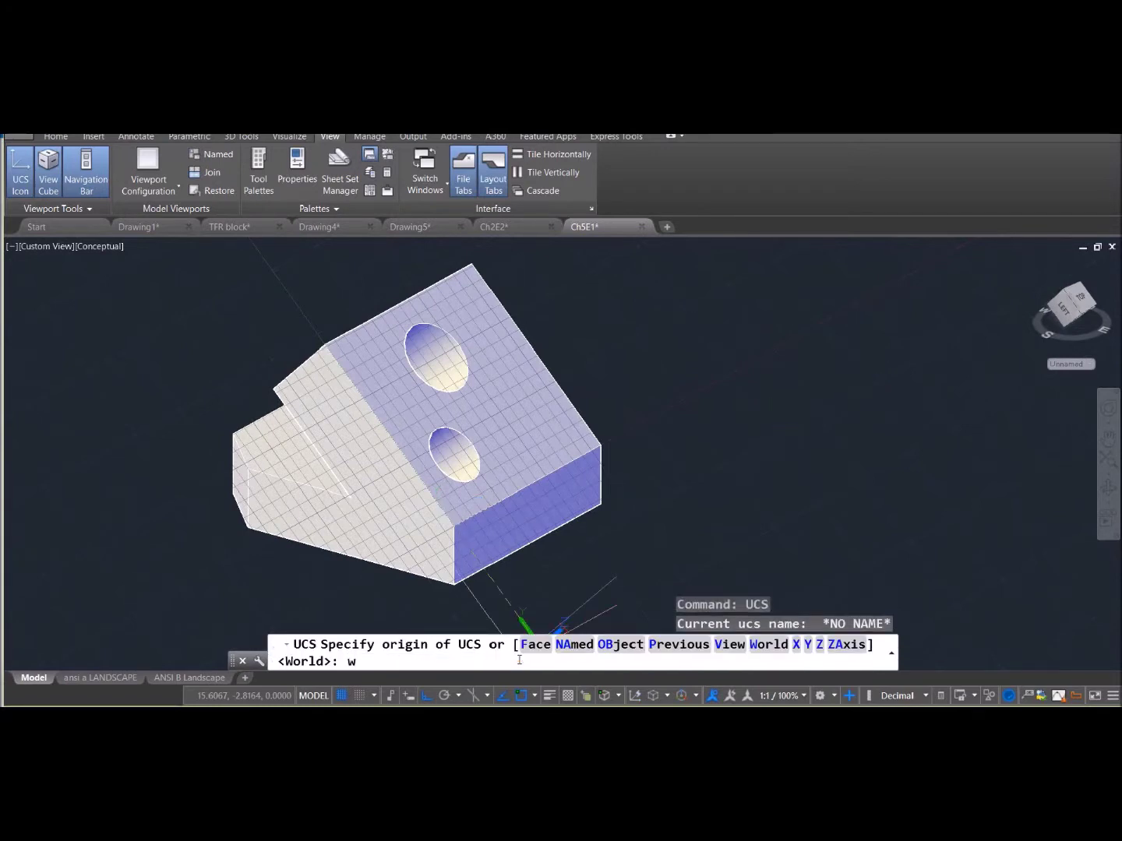
pyautogui.write('w')
pyautogui.press('Return')
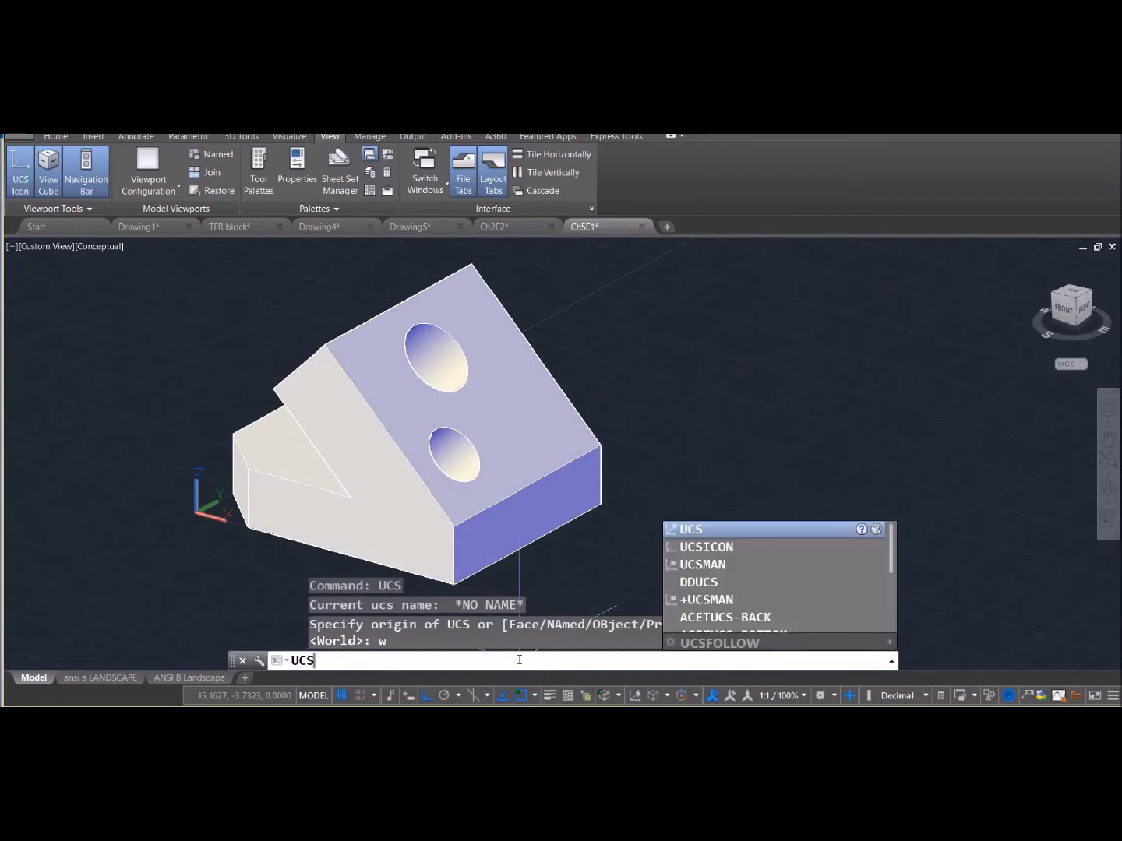
pyautogui.press('Return')
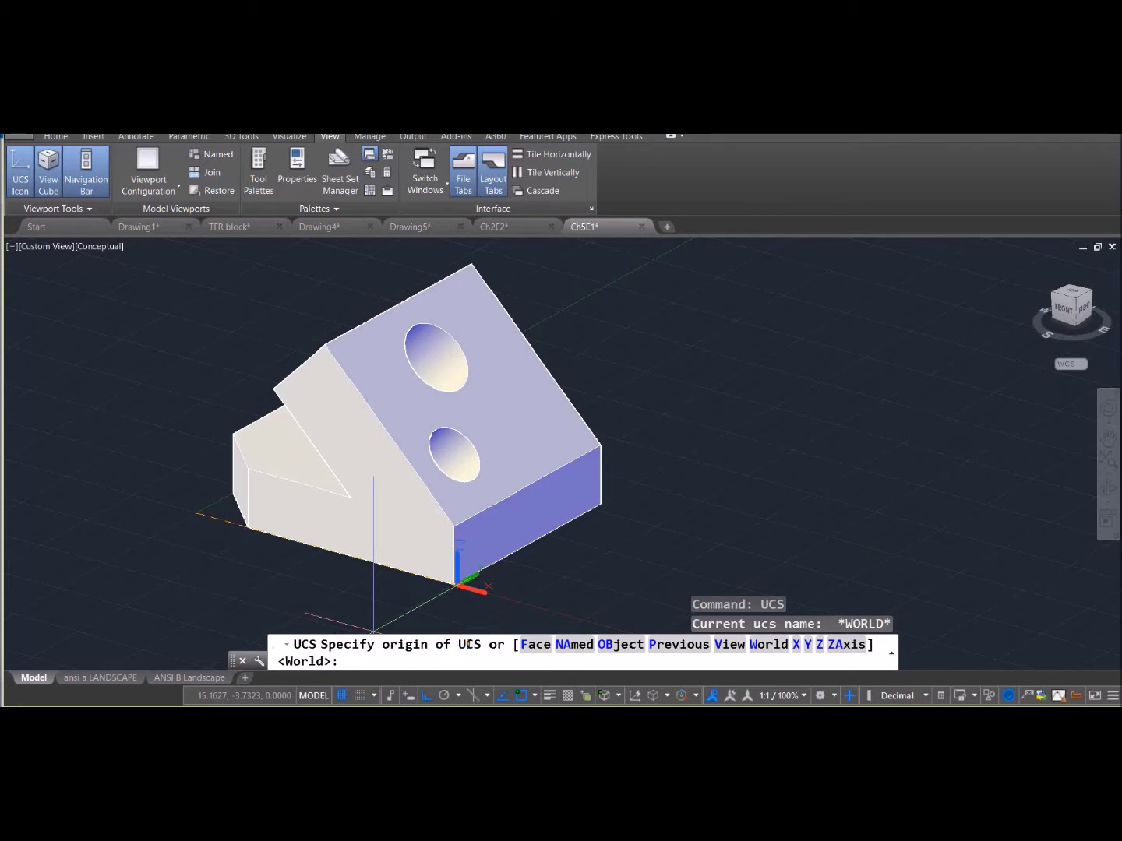
# - Define a 3-point UCS with origin at the block's lower front corner, then check the new grid
pyautogui.click(456, 583)
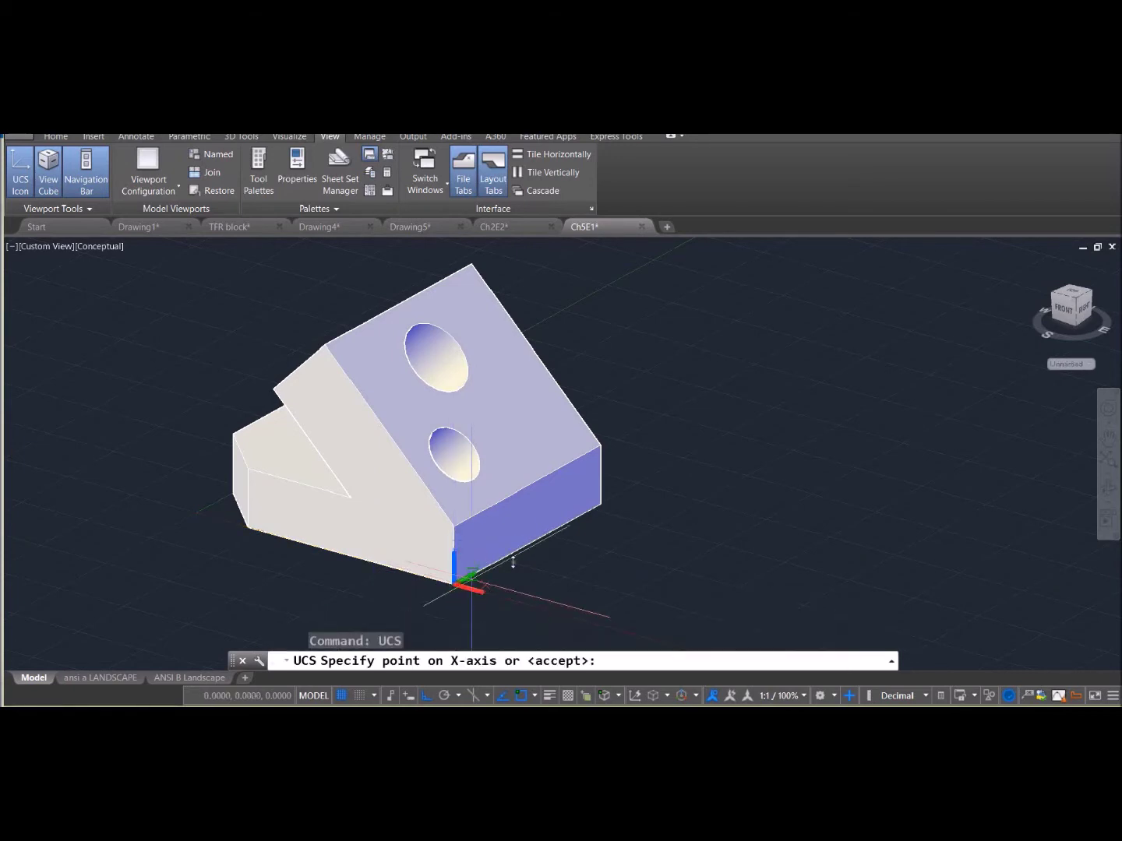
pyautogui.click(581, 533)
pyautogui.click(478, 518)
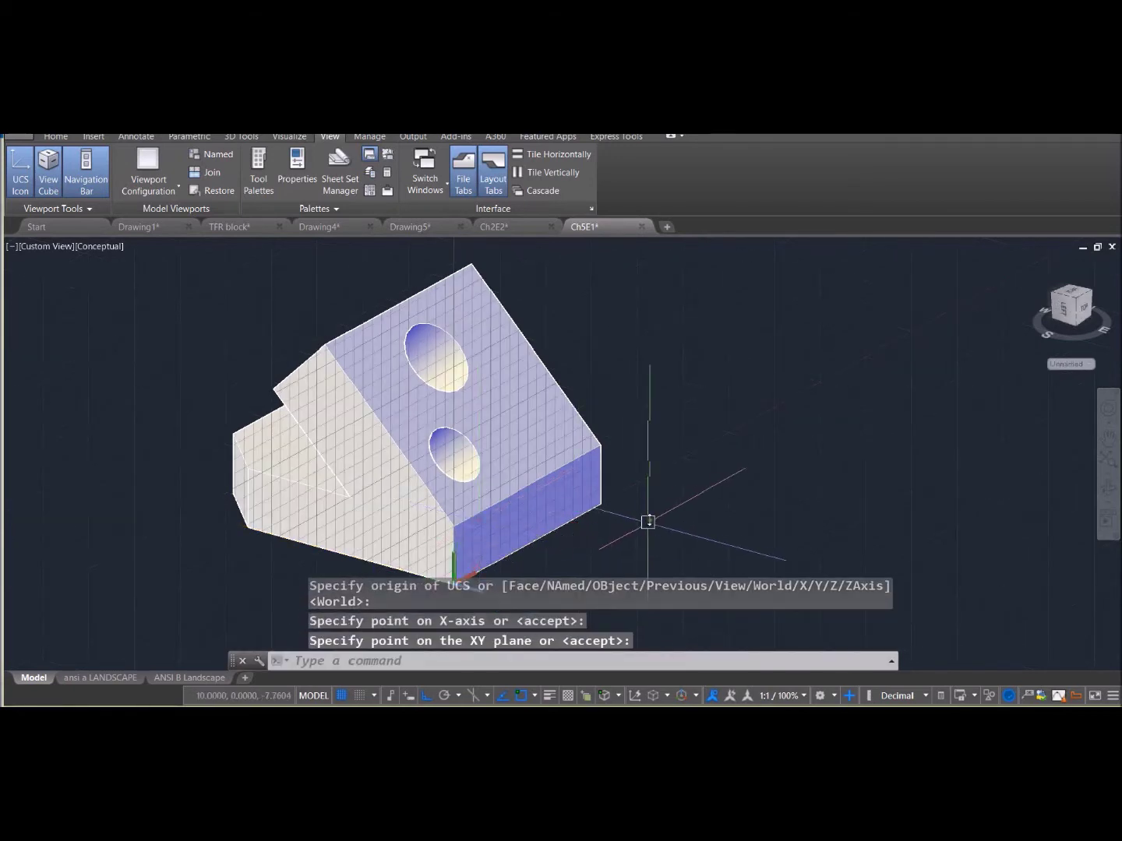
pyautogui.keyDown('shift'); pyautogui.moveTo(702, 475); pyautogui.dragTo(661, 466, button='middle'); pyautogui.keyUp('shift')
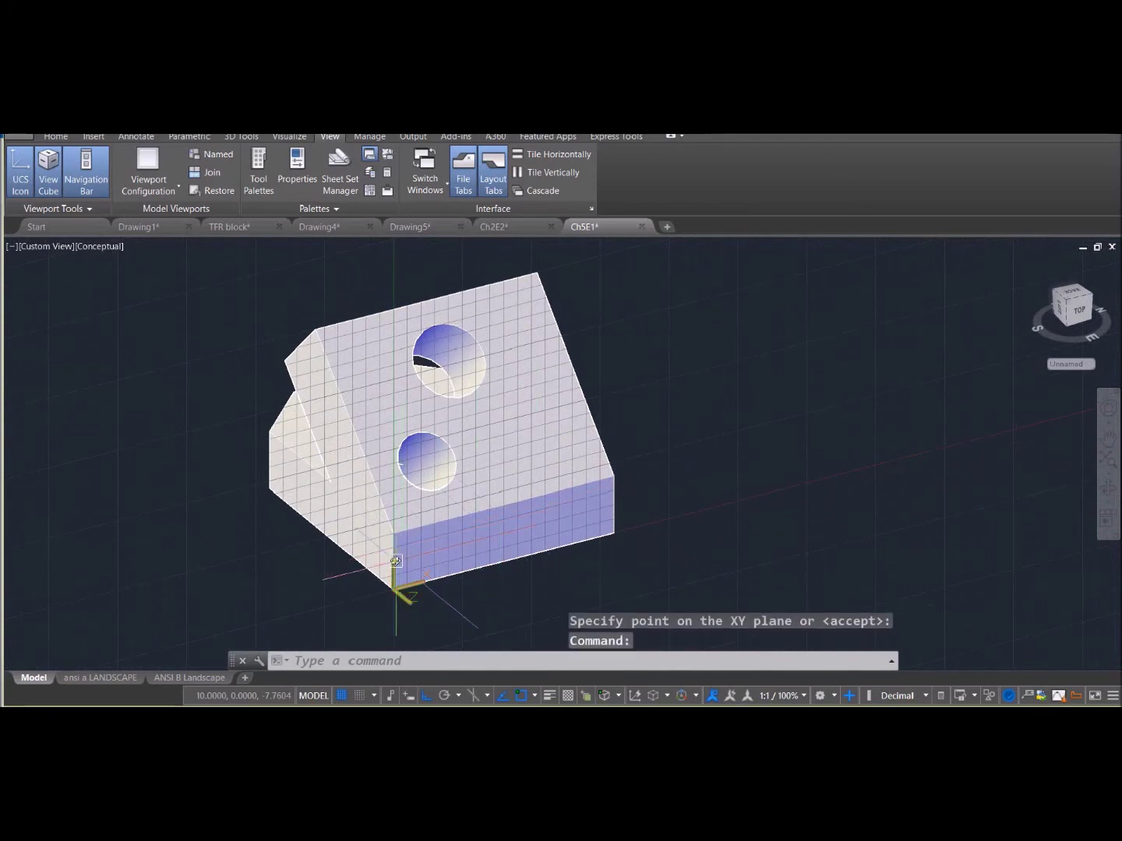